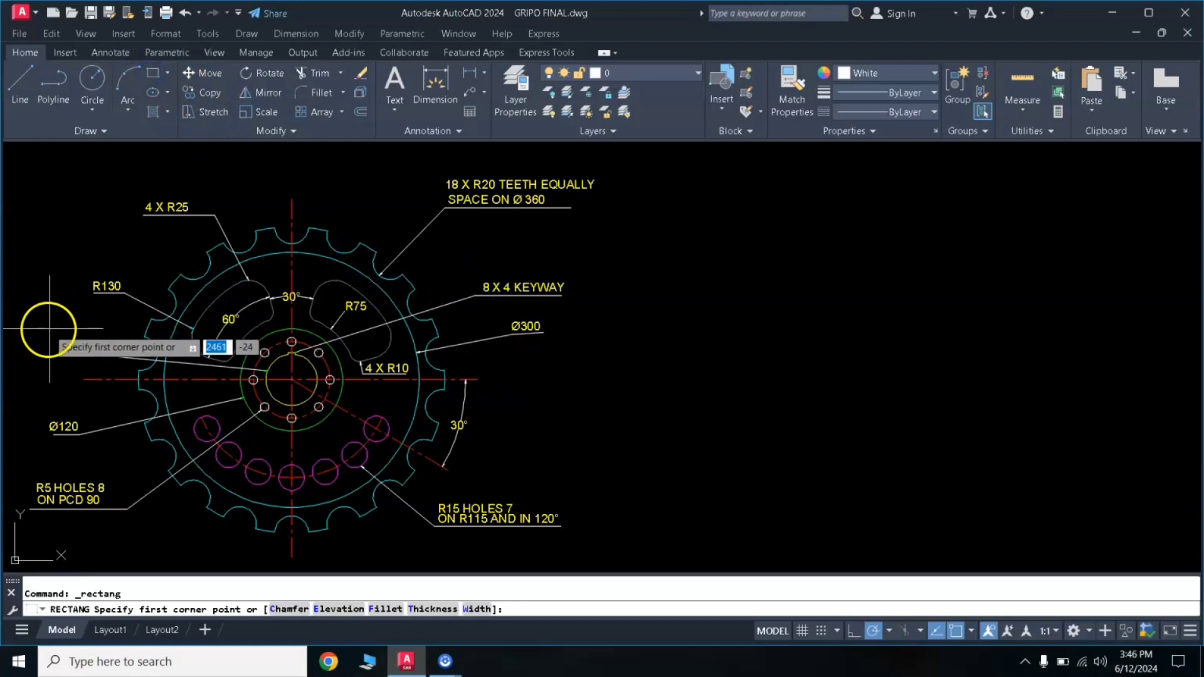
Frame the Ø60 label with a rectangle and draw a circle of diameter 60 in the empty space beside the reference gear
left_click(50, 329)
left_click(93, 355)
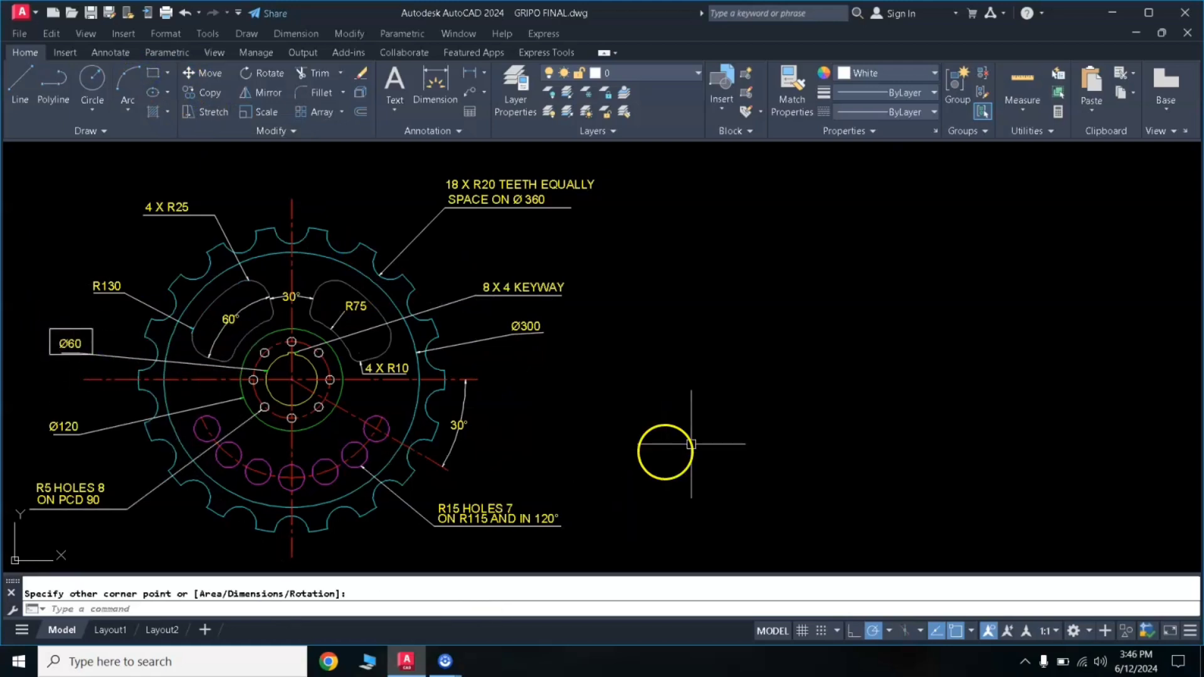
left_click(92, 81)
left_click(866, 389)
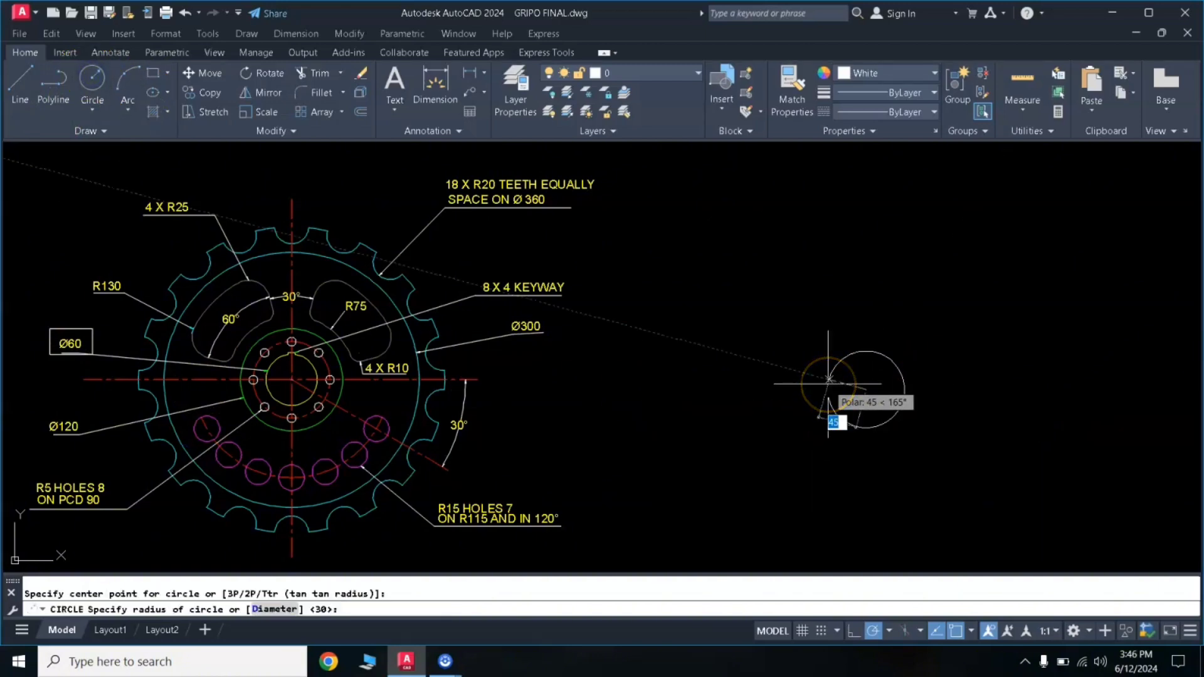
type("d")
key("Return")
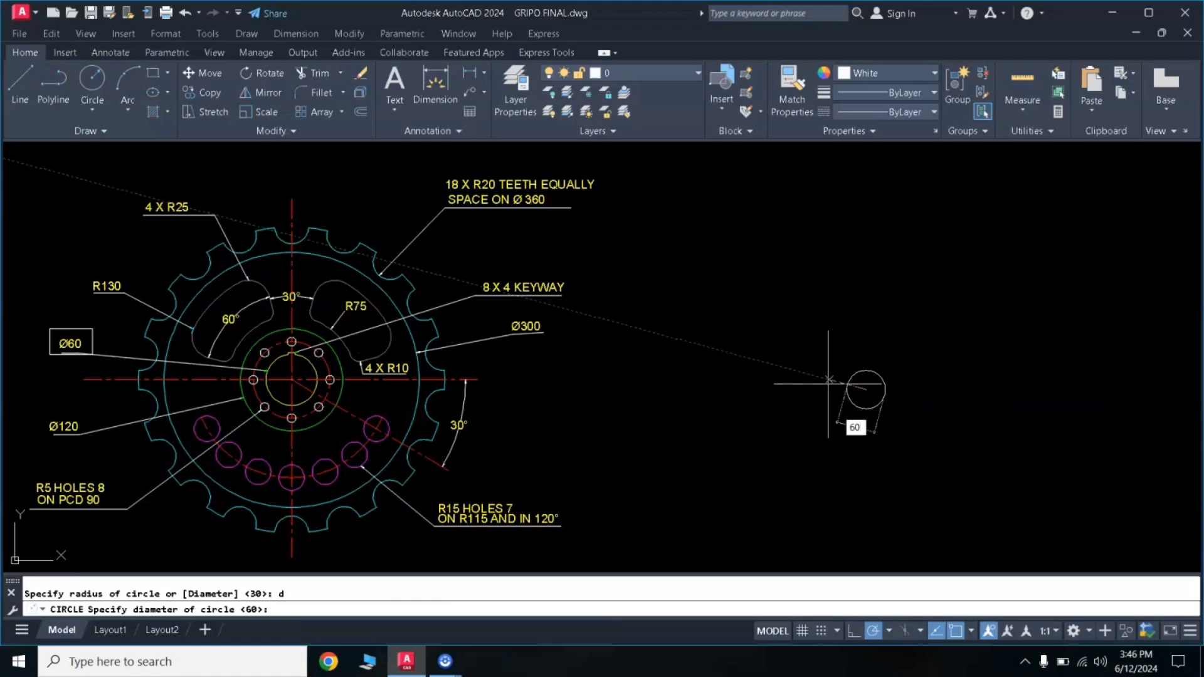
key("Return")
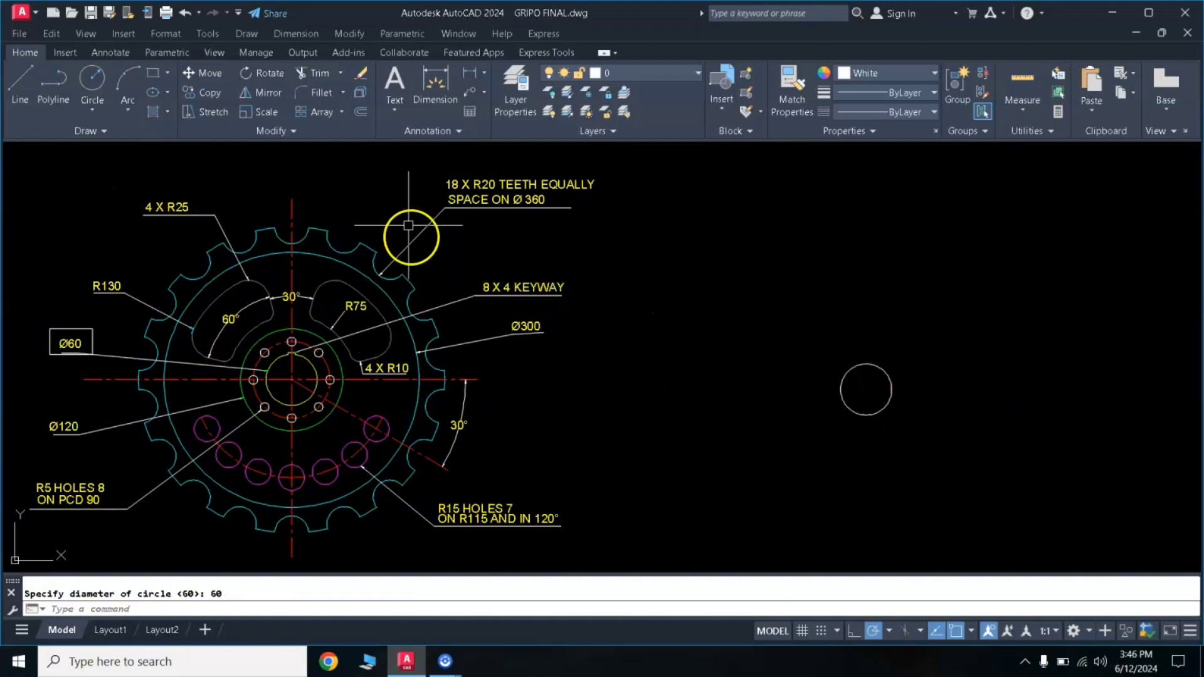
Frame the 8 X 4 KEYWAY label of the reference drawing with a rectangle
left_click(156, 81)
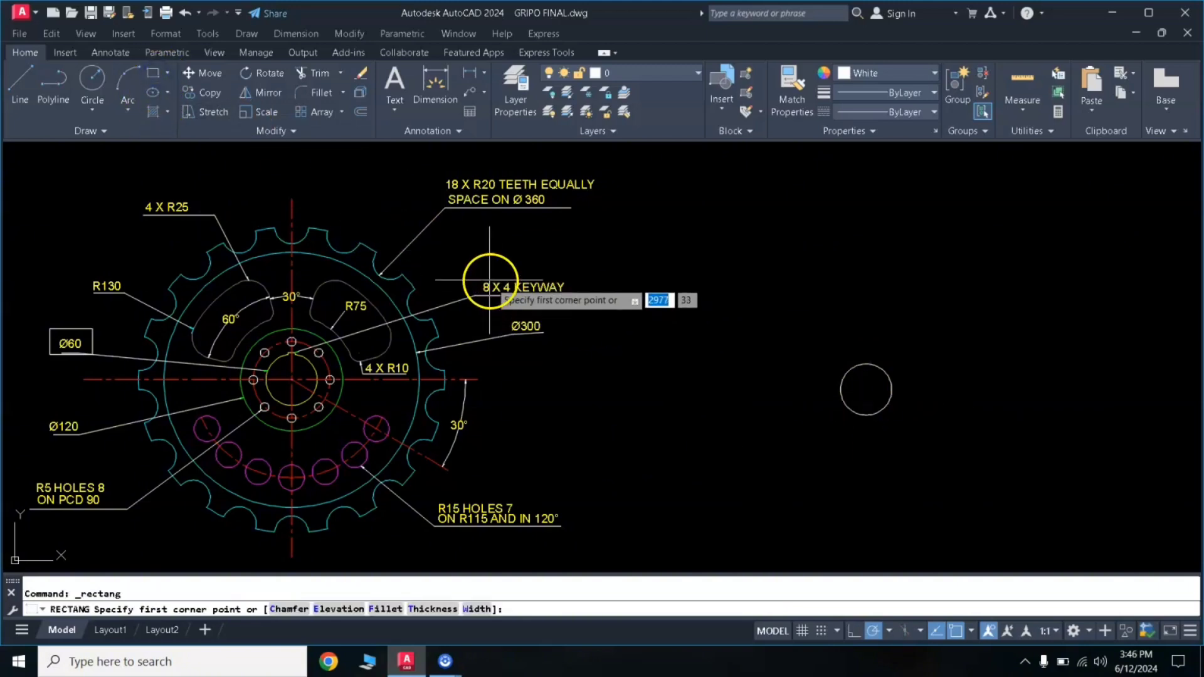
left_click(479, 272)
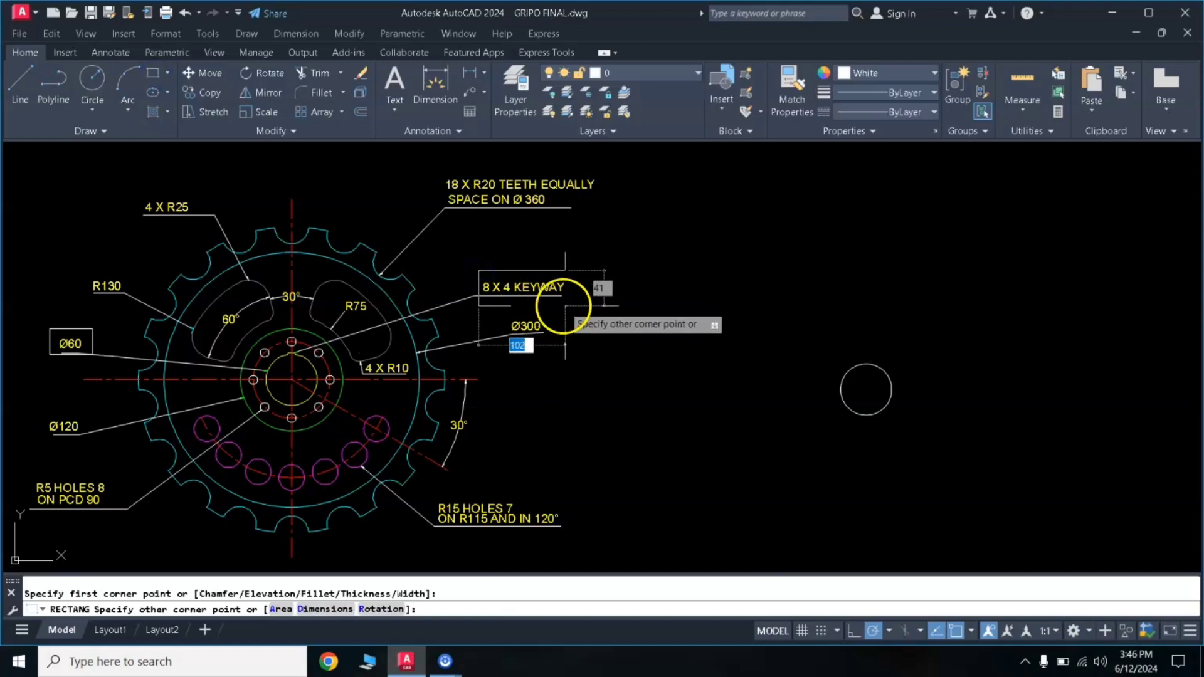
left_click(569, 306)
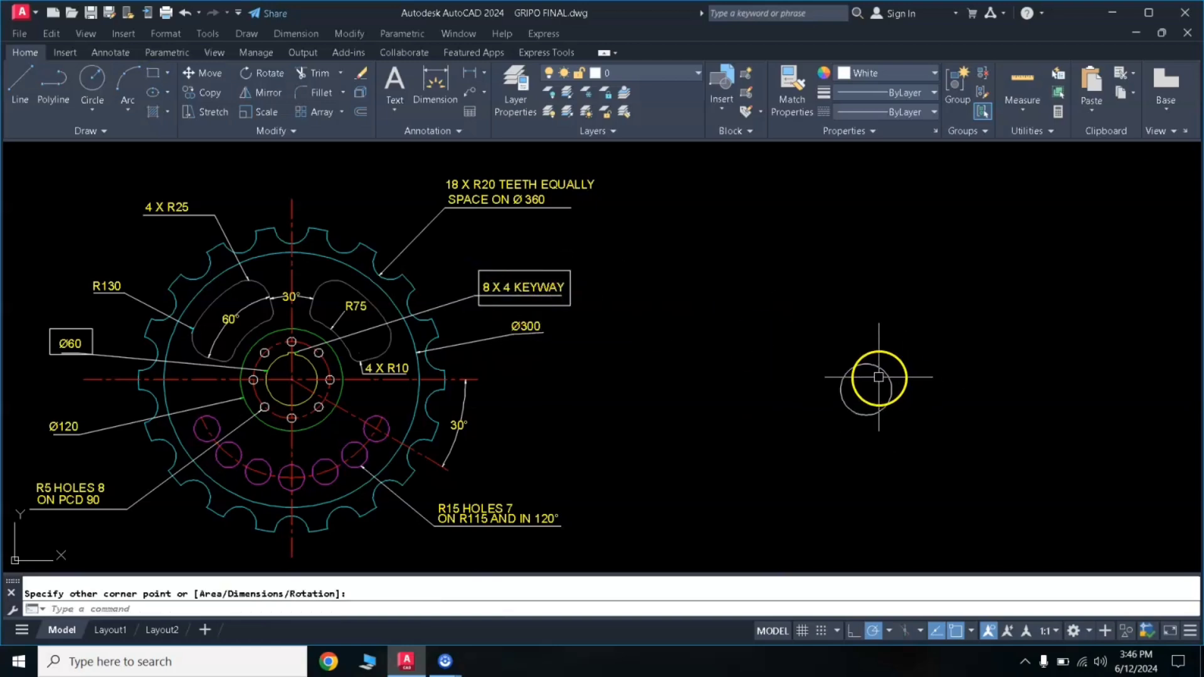
Draw a rectangle 8 long and 4 wide just above and to the left of the new circle
left_click(155, 91)
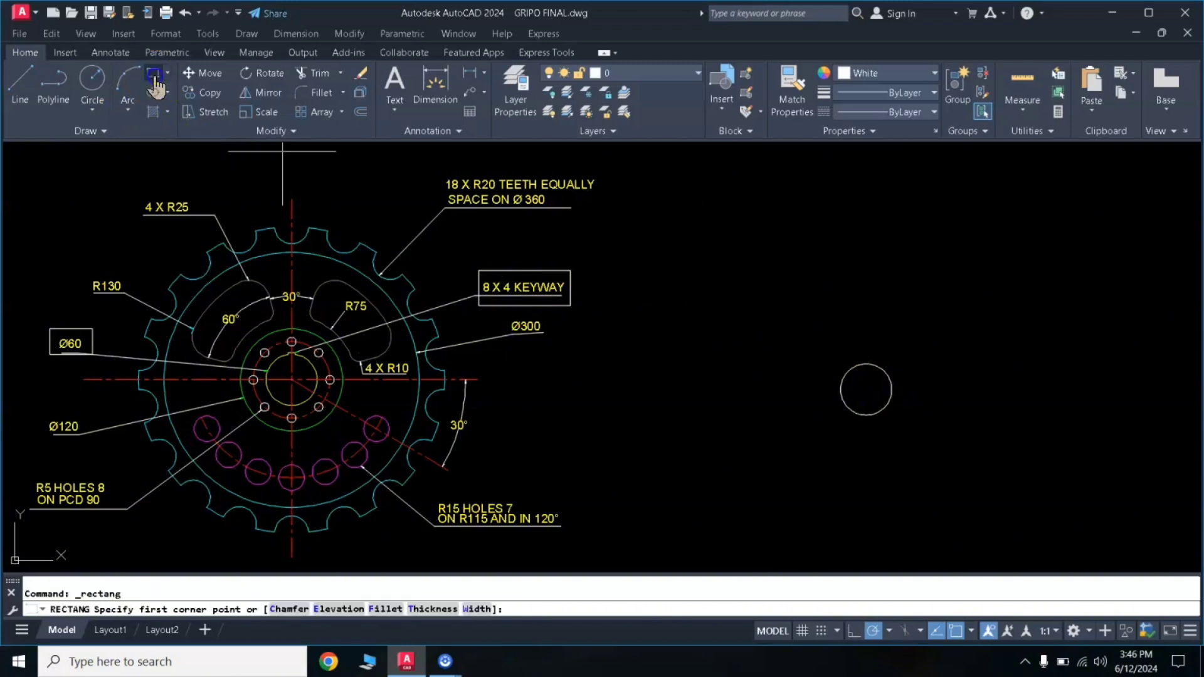
left_click(823, 350)
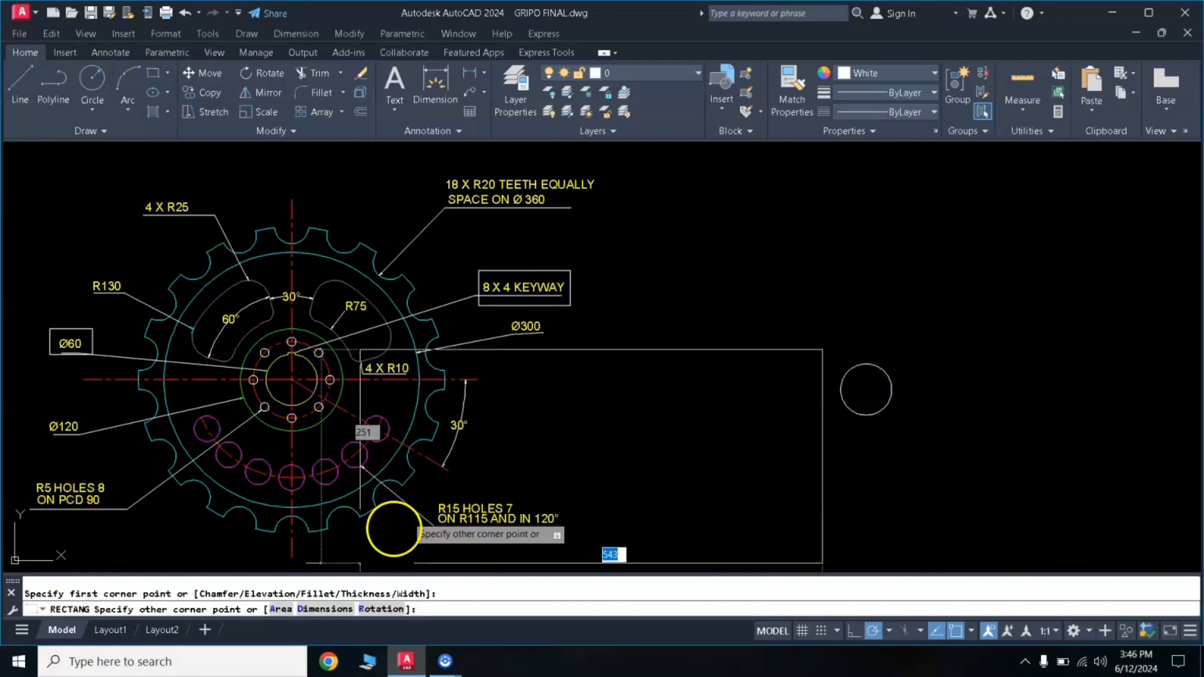
left_click(325, 609)
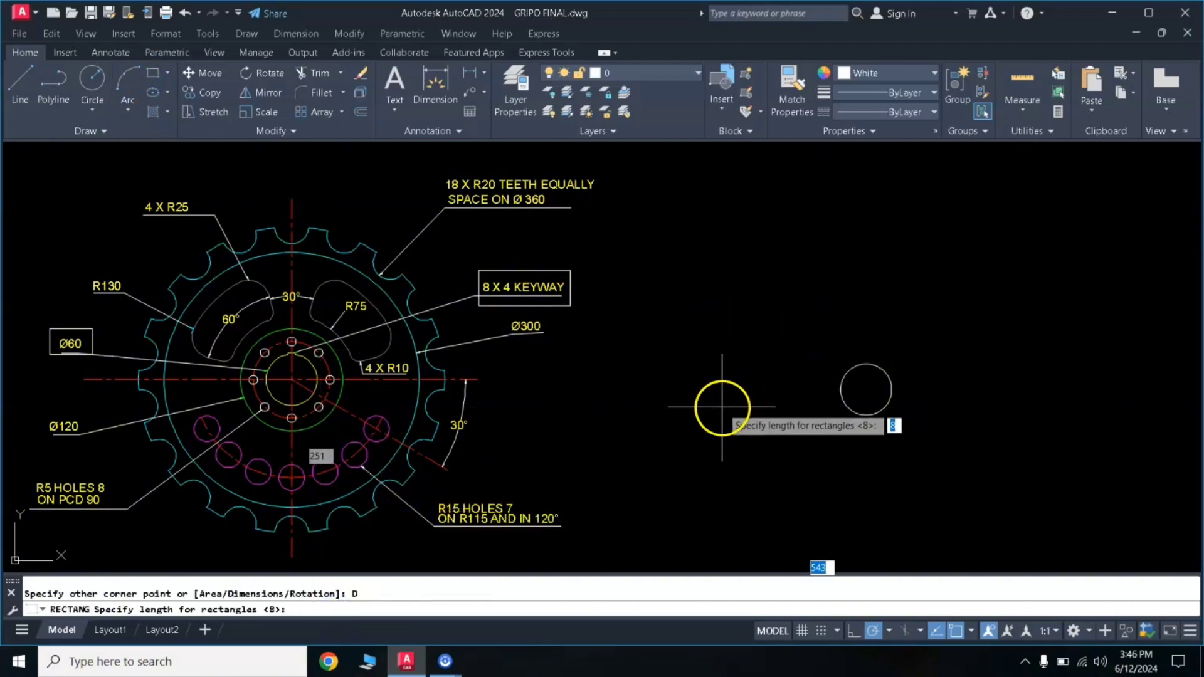
type("8")
key("Return")
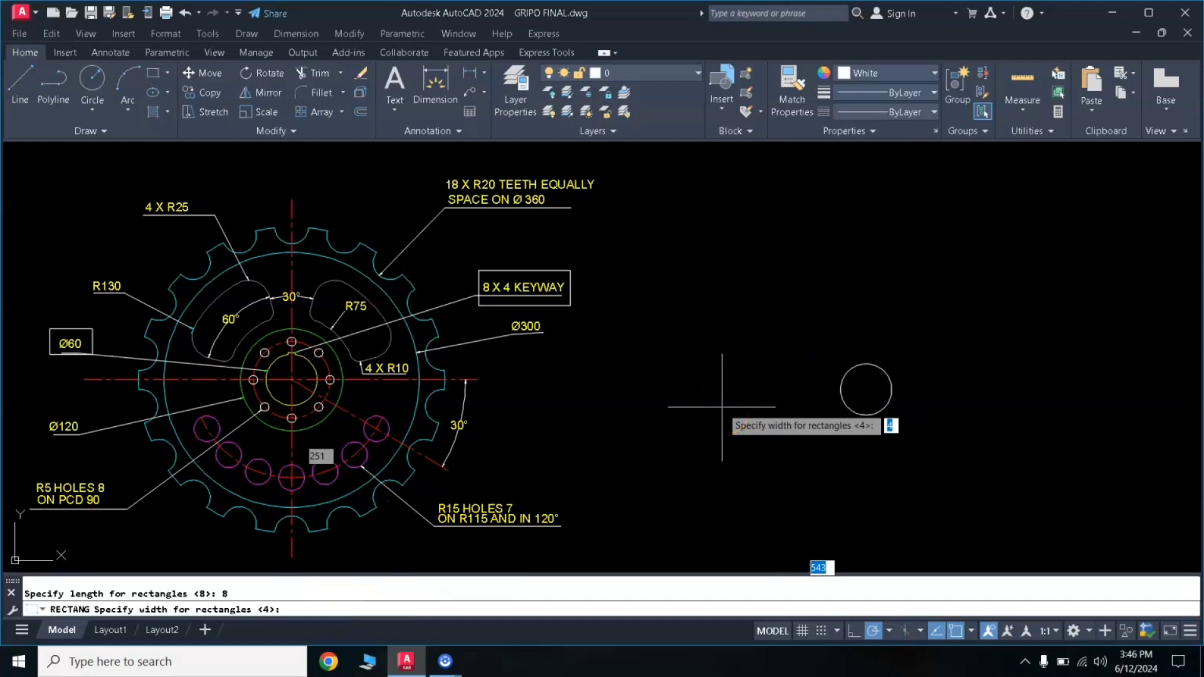
type("4")
key("Return")
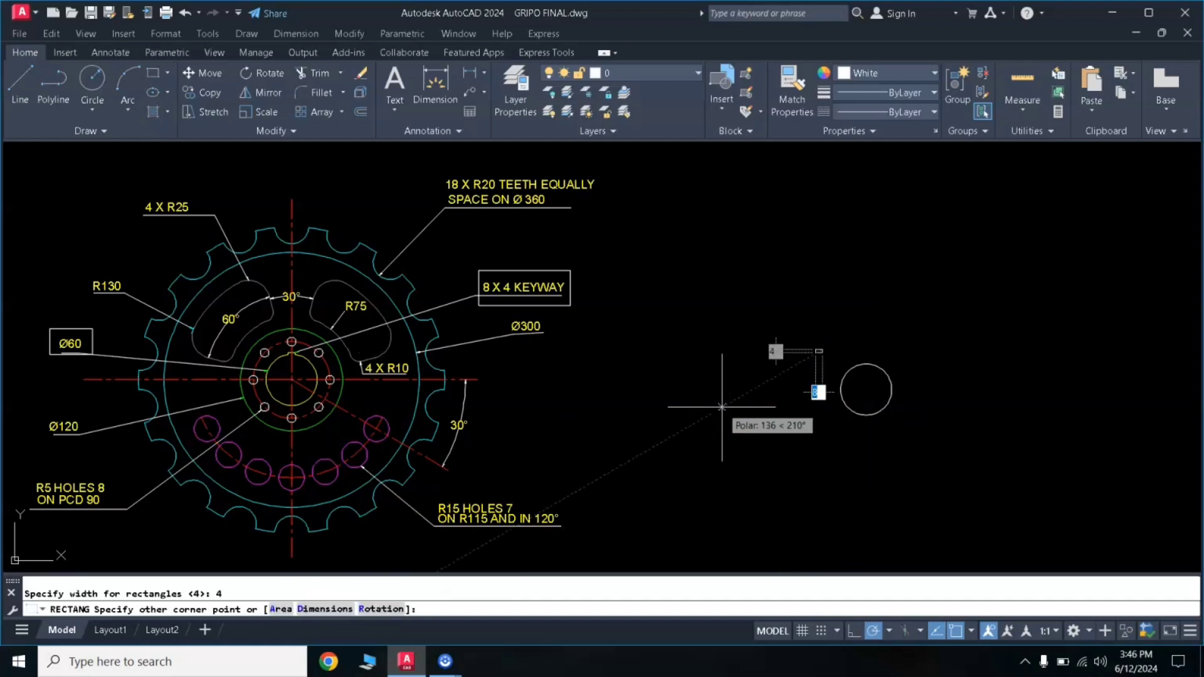
left_click(686, 420)
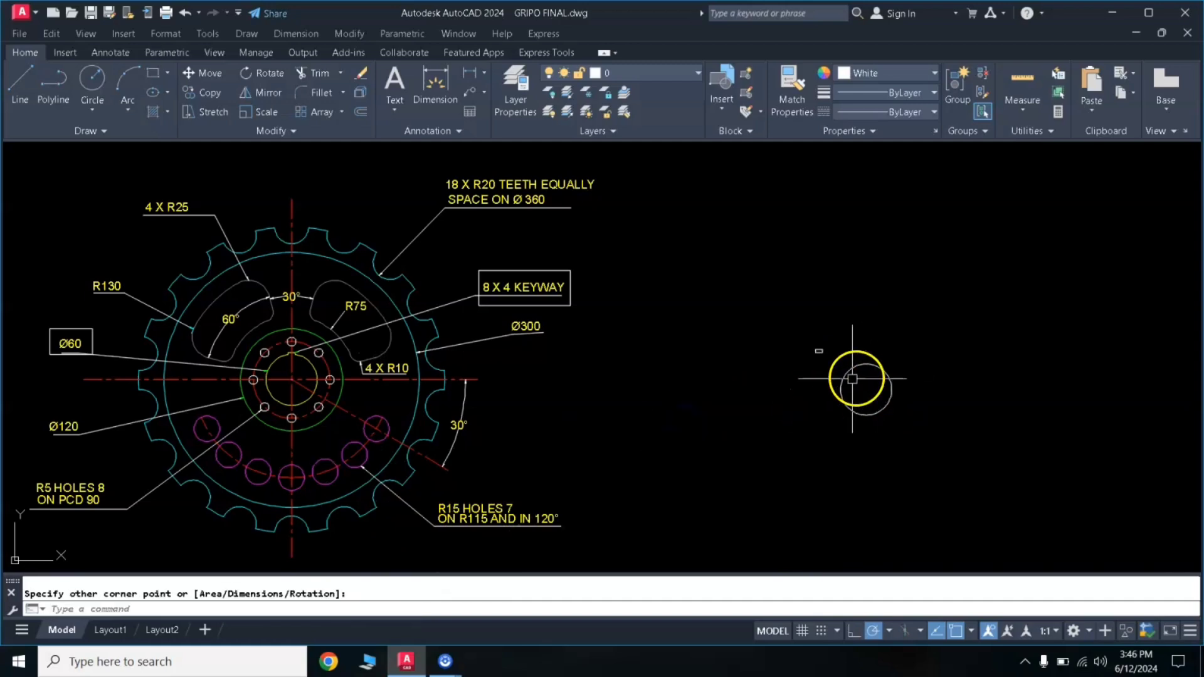
Draw a horizontal line through the small rectangle between the midpoints of its two short sides
scroll(901, 338, "up", 4)
scroll(710, 407, "up", 4)
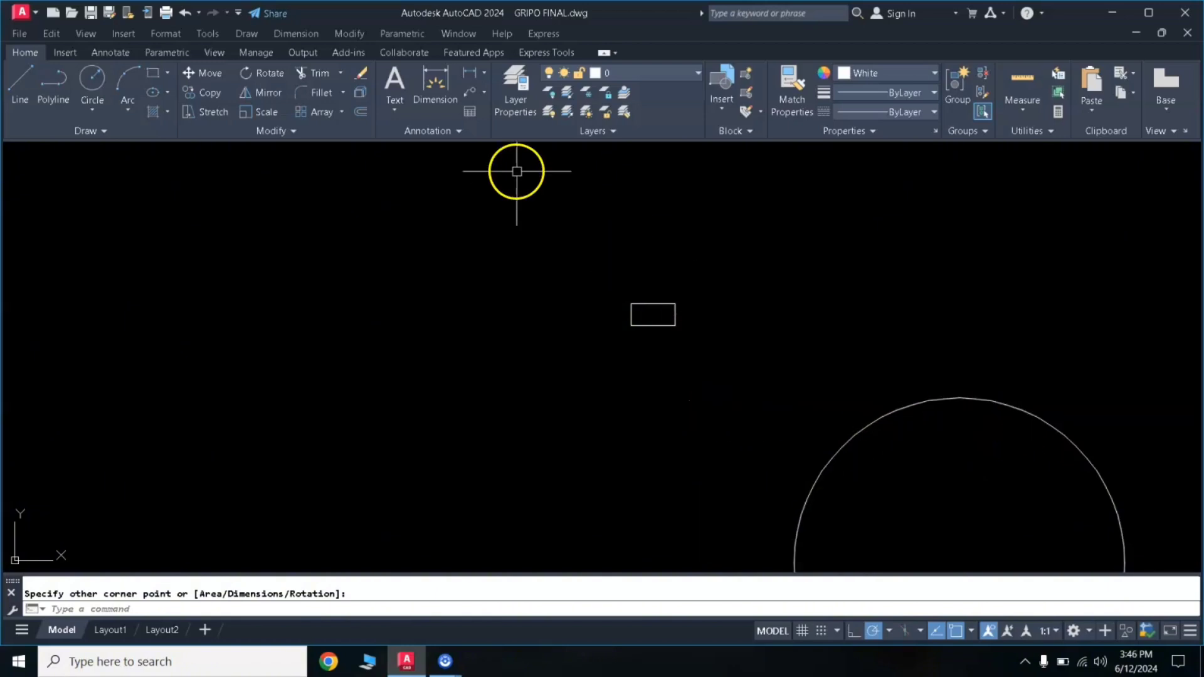
left_click(23, 78)
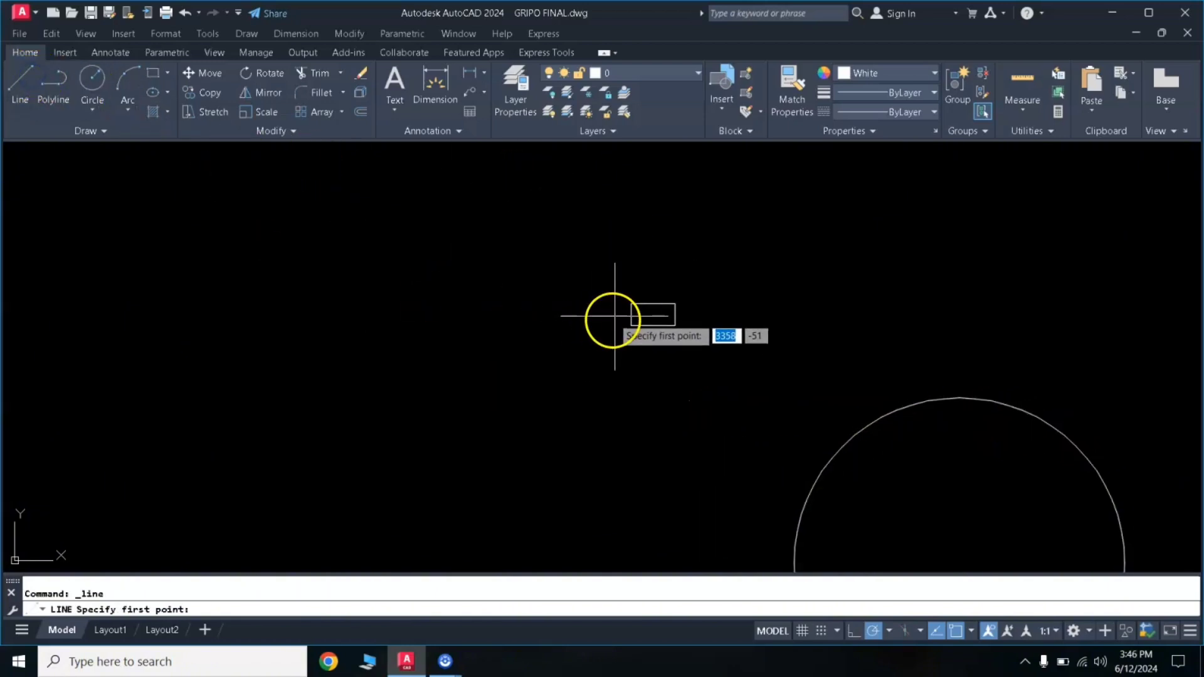
left_click(673, 315)
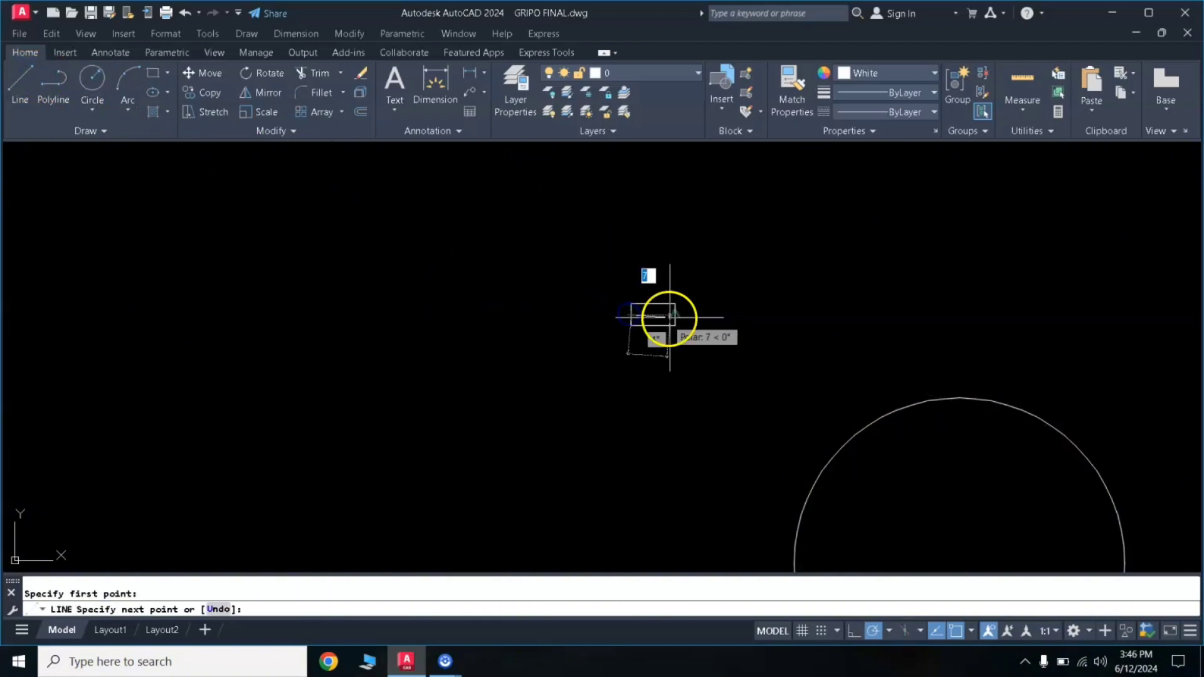
right_click(720, 281)
left_click(745, 292)
Move the rectangle and its centre line from the line's midpoint to the circle's top quadrant
left_click(683, 290)
left_click(605, 355)
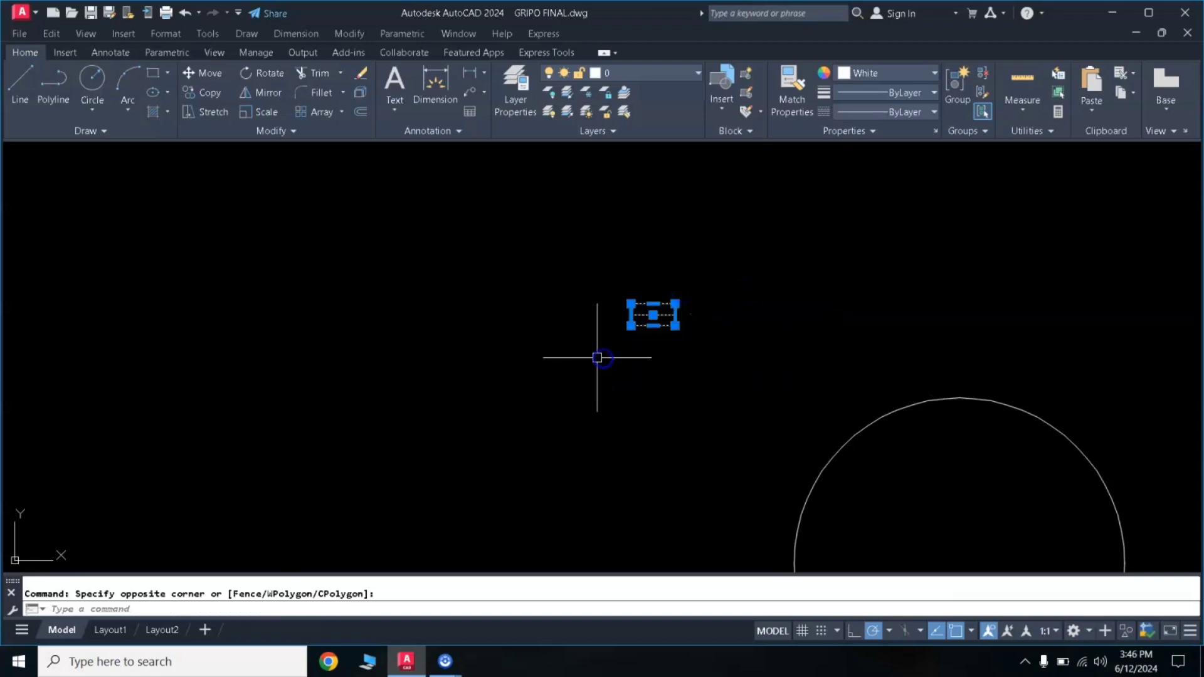
type("m")
key("Return")
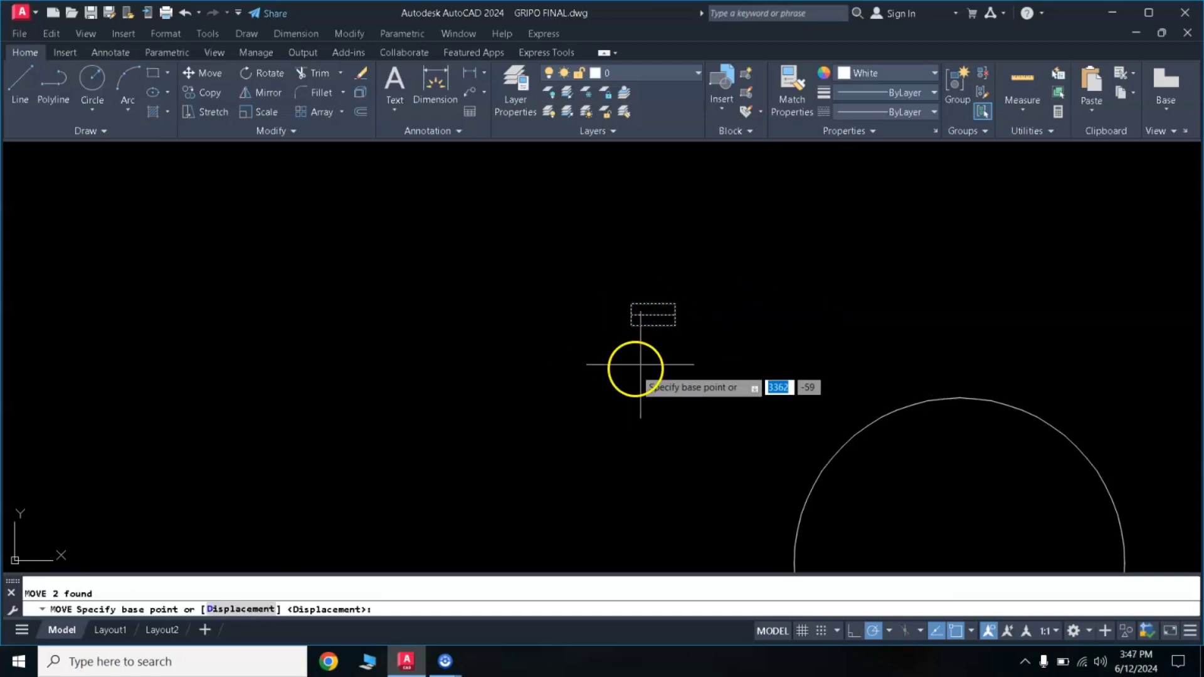
left_click(653, 315)
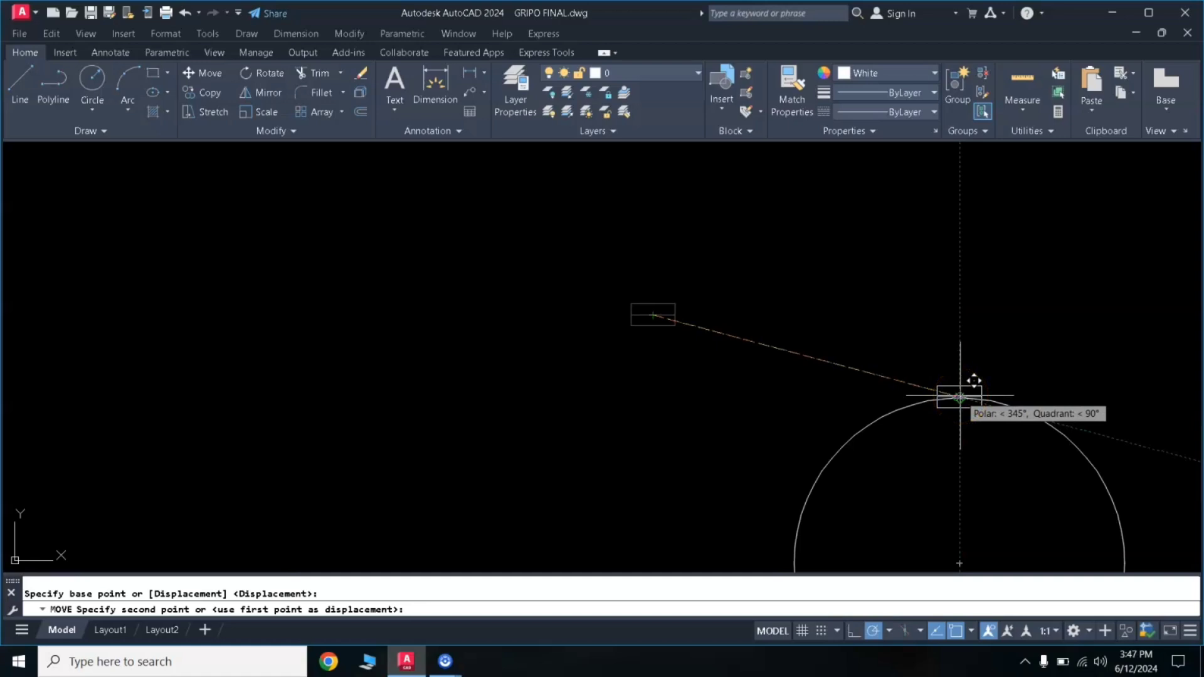
left_click(960, 396)
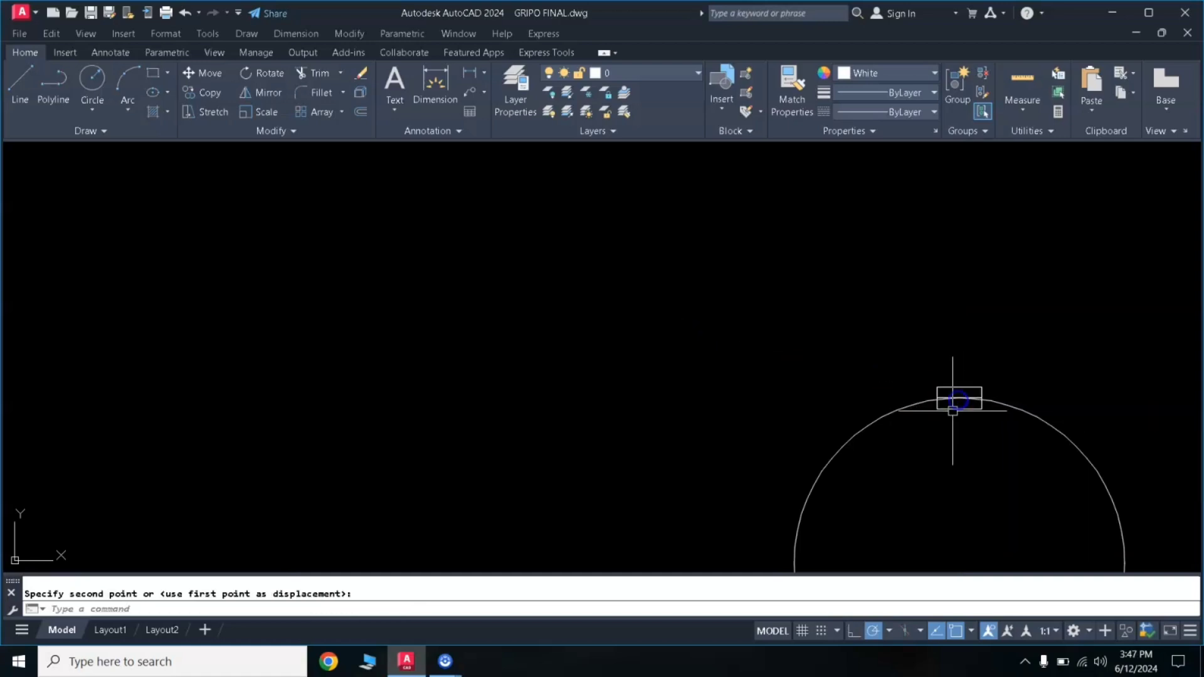
Delete the horizontal centre line inside the keyway rectangle
scroll(973, 418, "up", 3)
scroll(976, 413, "up", 4)
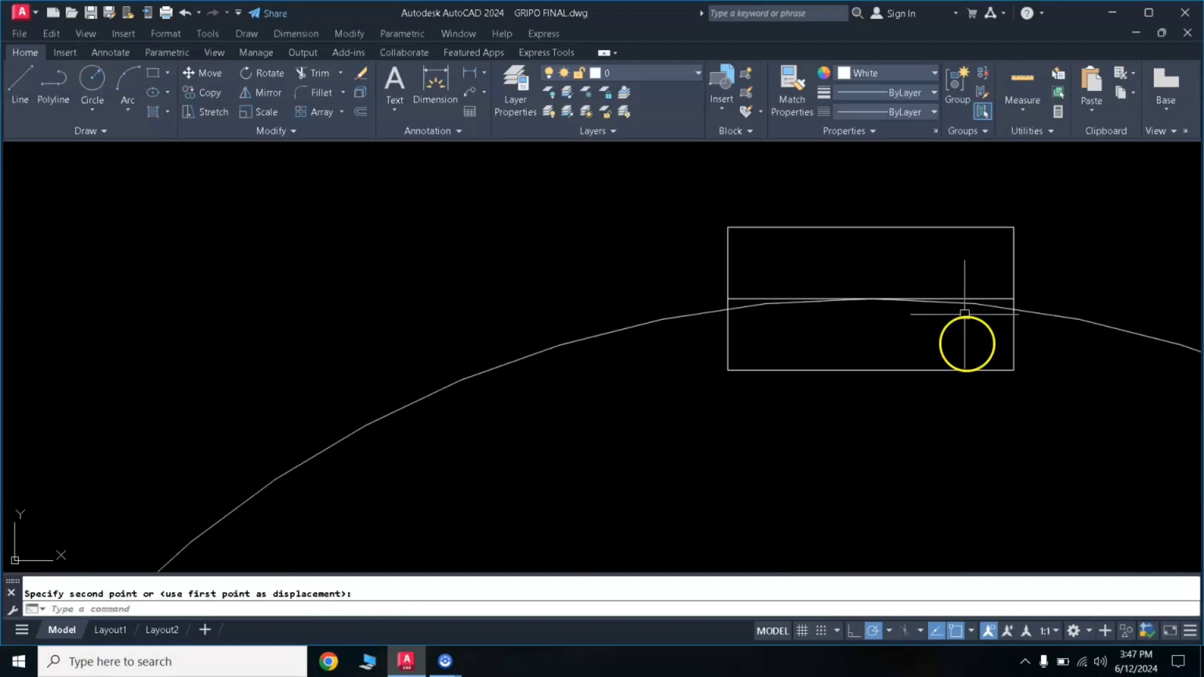
left_click(995, 298)
key("Delete")
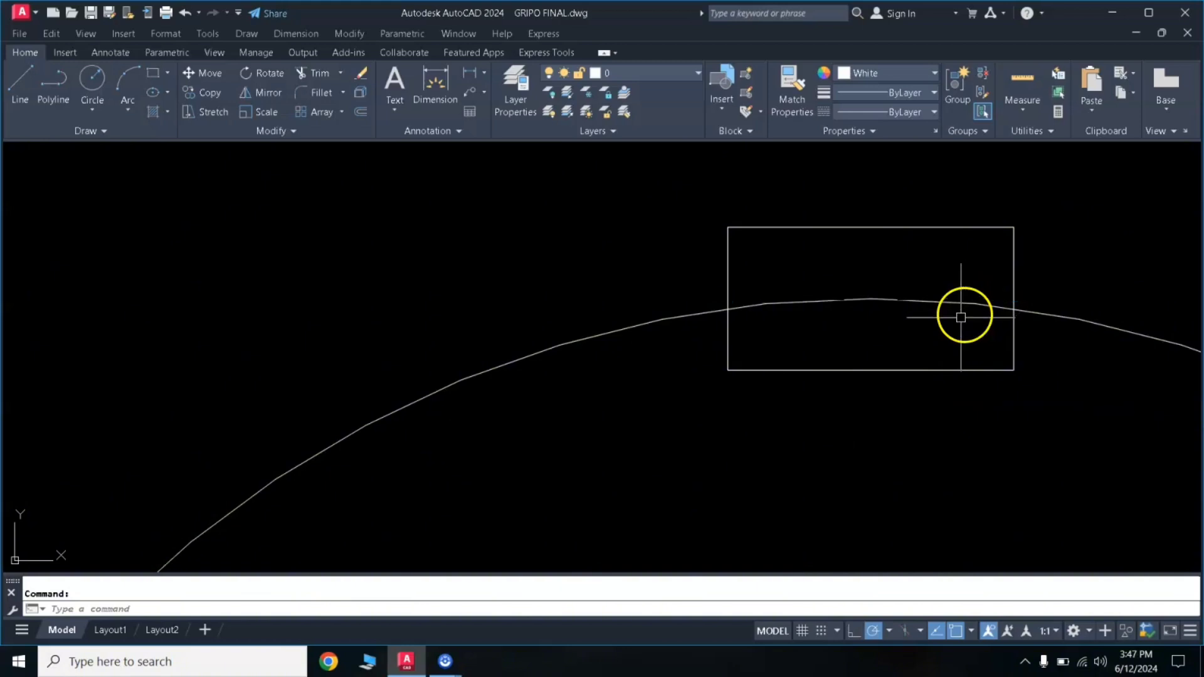
Trim the rectangle's part inside the circle and the circle's arc within the rectangle to form an open keyway notch
type("tr")
key("Return")
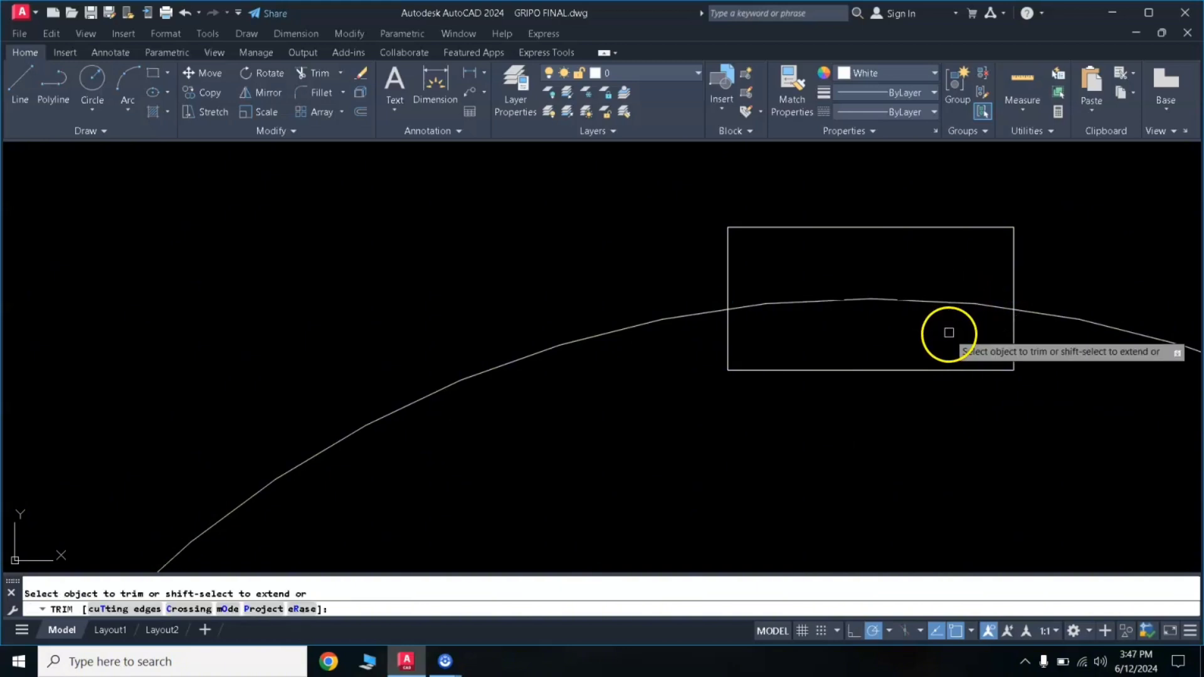
left_click(792, 370)
left_click(730, 343)
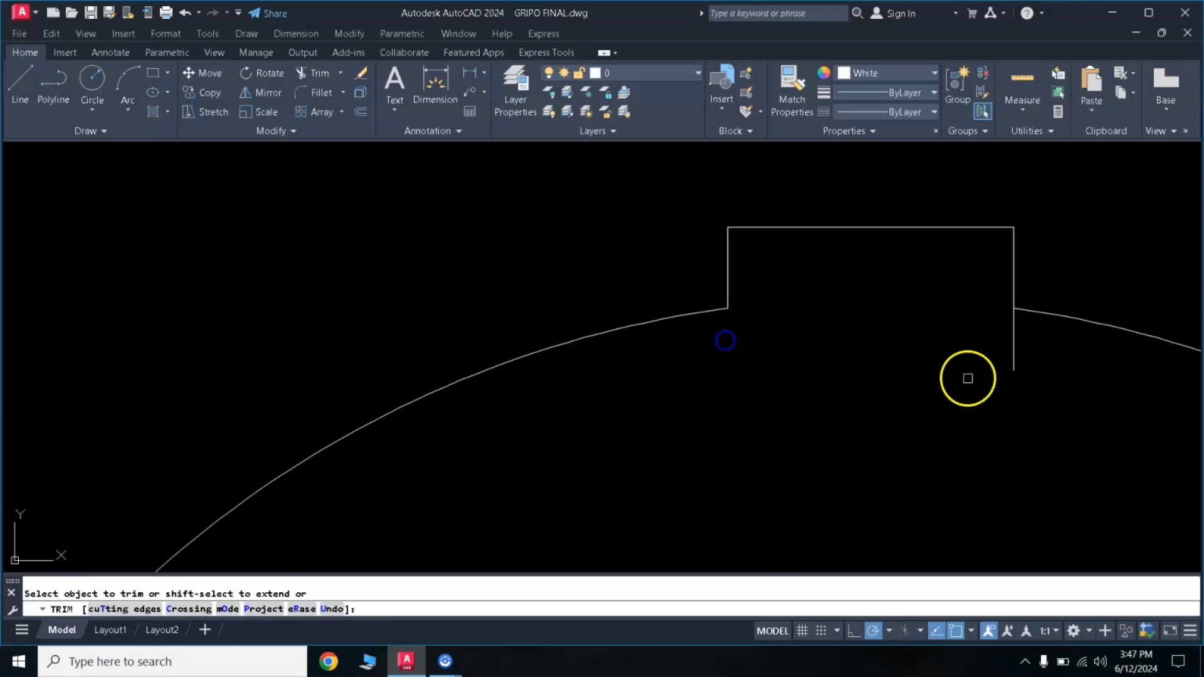
left_click(1014, 357)
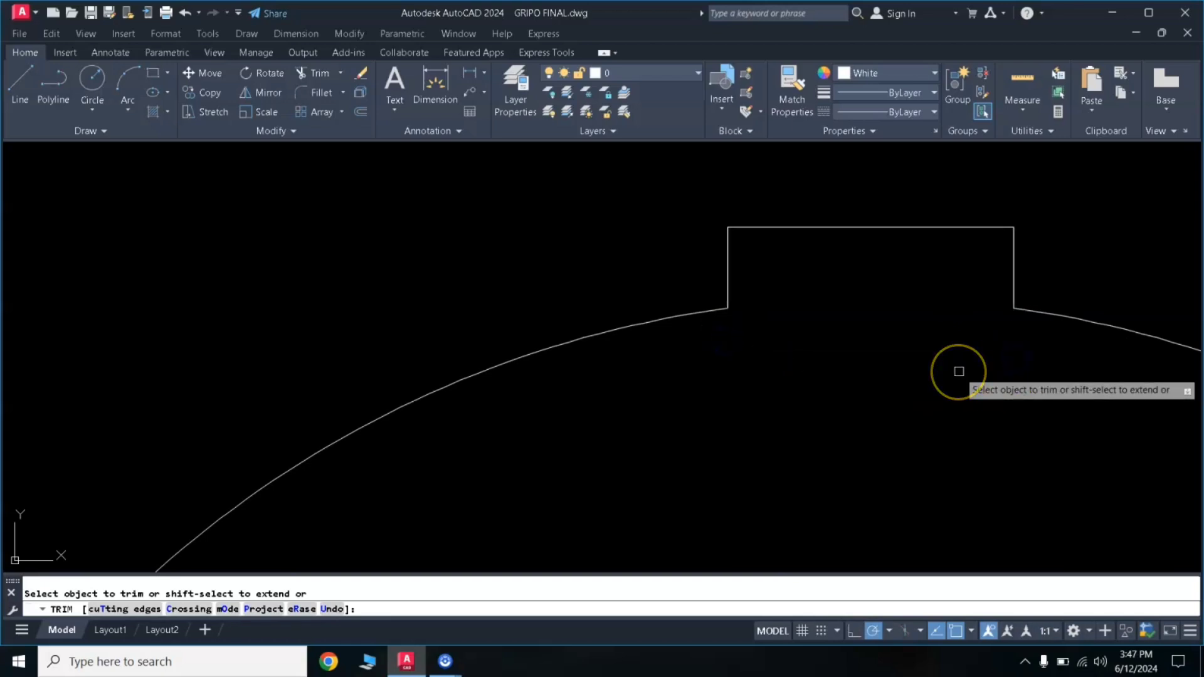
key("Return")
Frame the R5 HOLES 8 ON PCD 90 label of the reference drawing with a rectangle
scroll(957, 371, "down", 8)
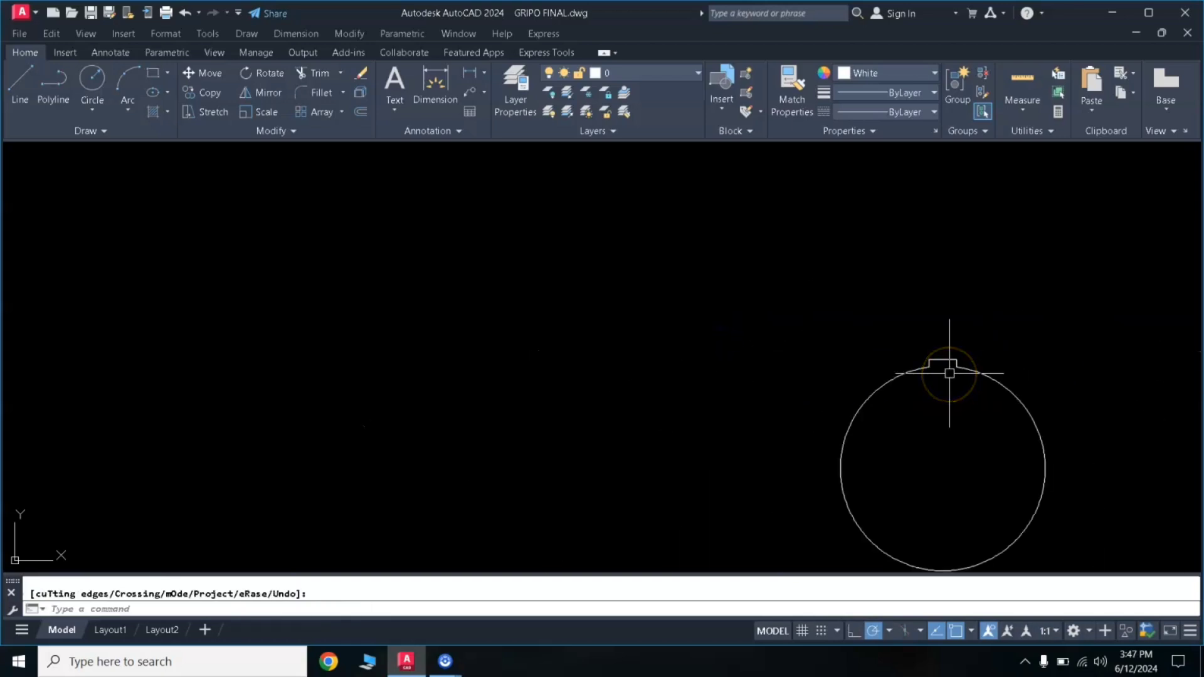
scroll(950, 373, "down", 4)
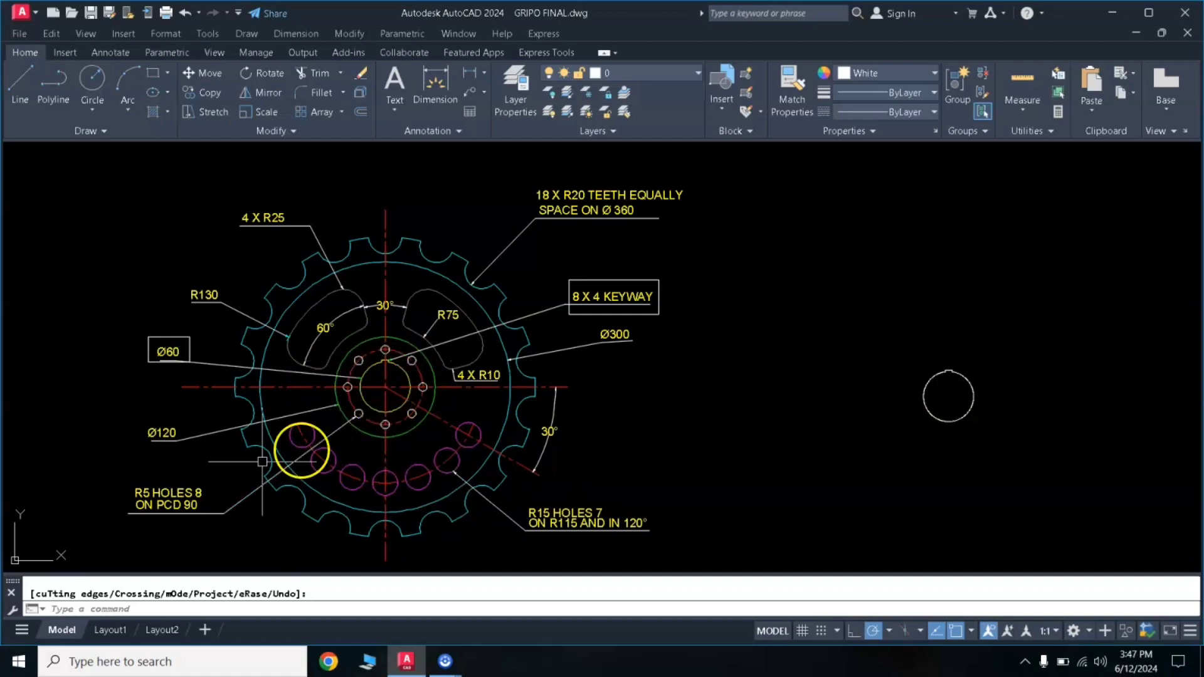
left_click(159, 88)
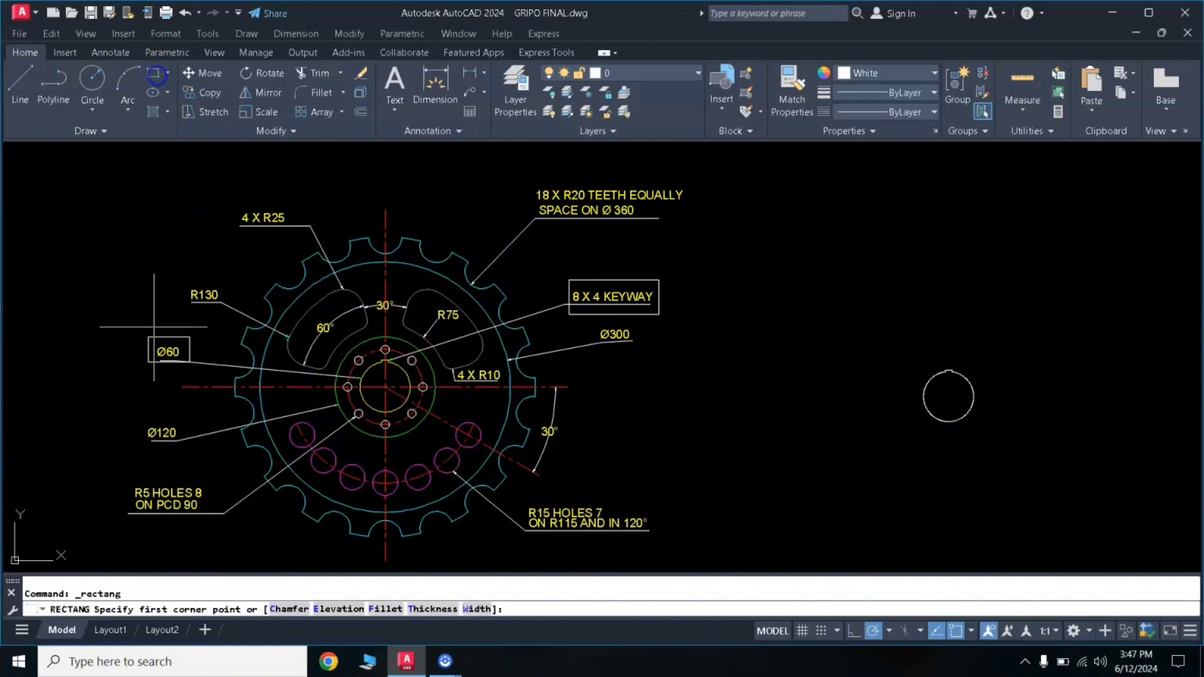
left_click(128, 474)
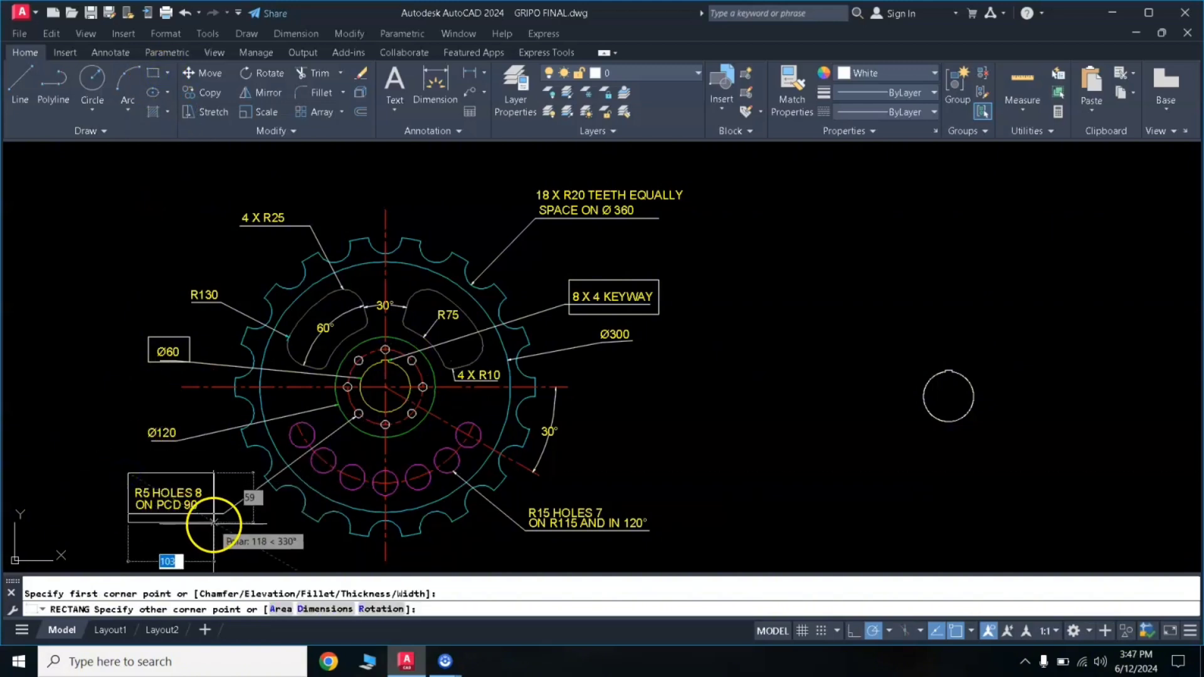
left_click(215, 522)
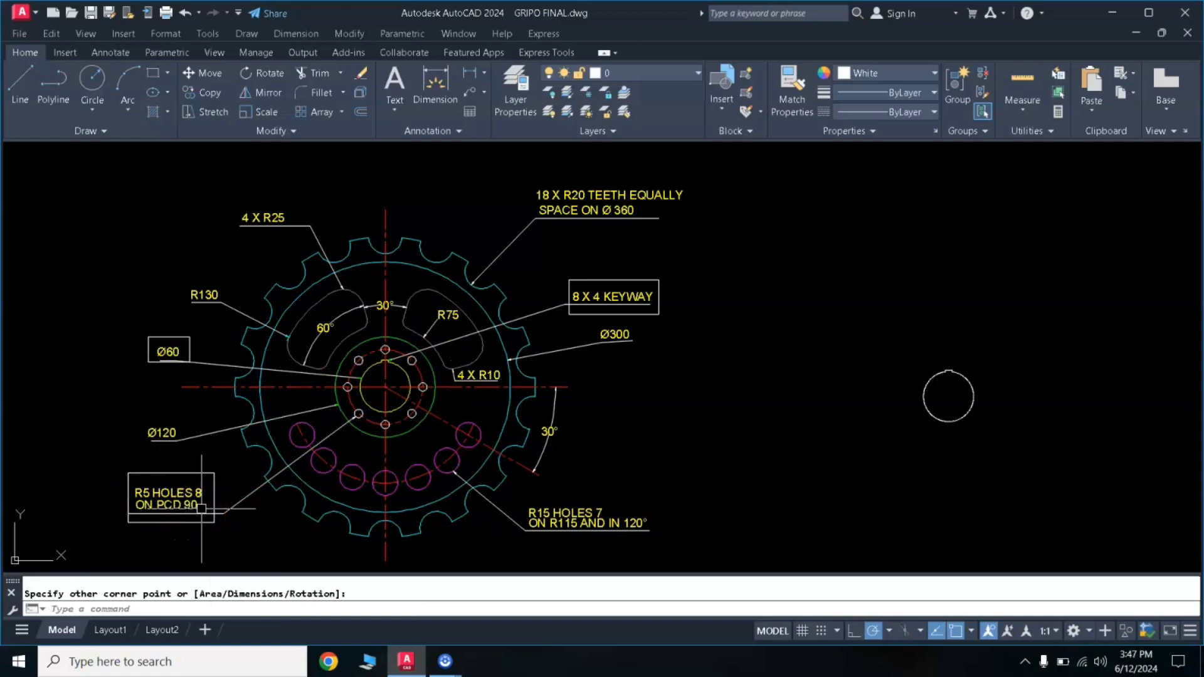
Draw a circle of diameter 90 concentric with the keyed bore as the holes' pitch circle
left_click(92, 78)
left_click(948, 398)
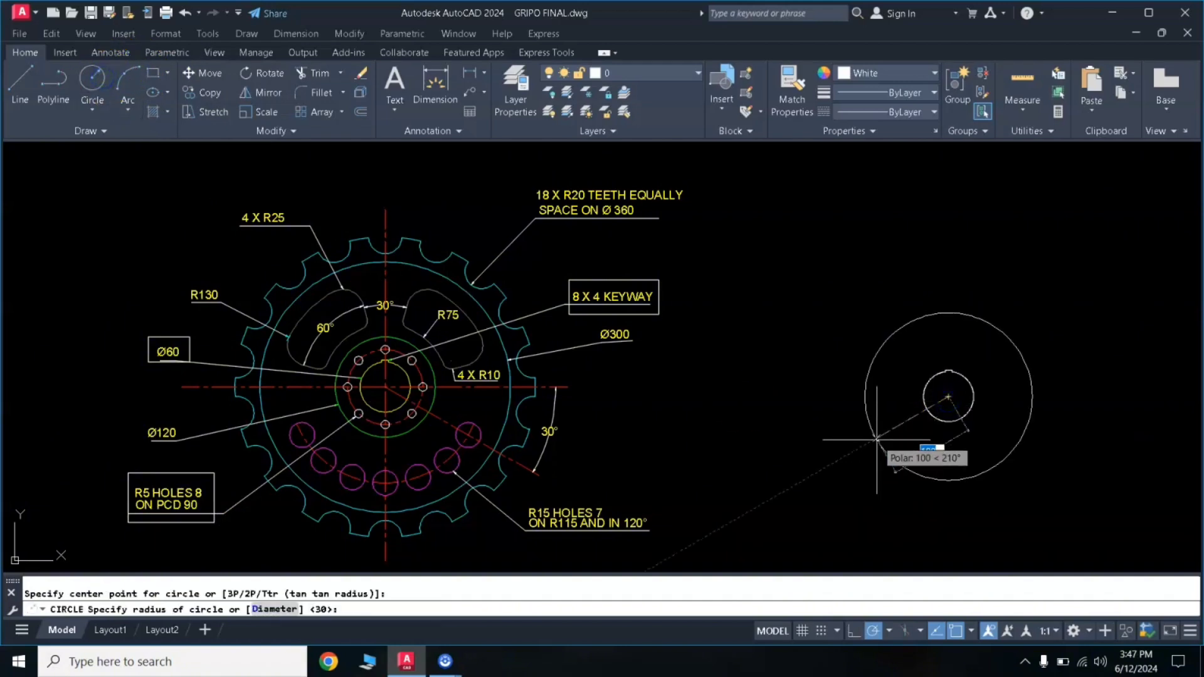
key("Return")
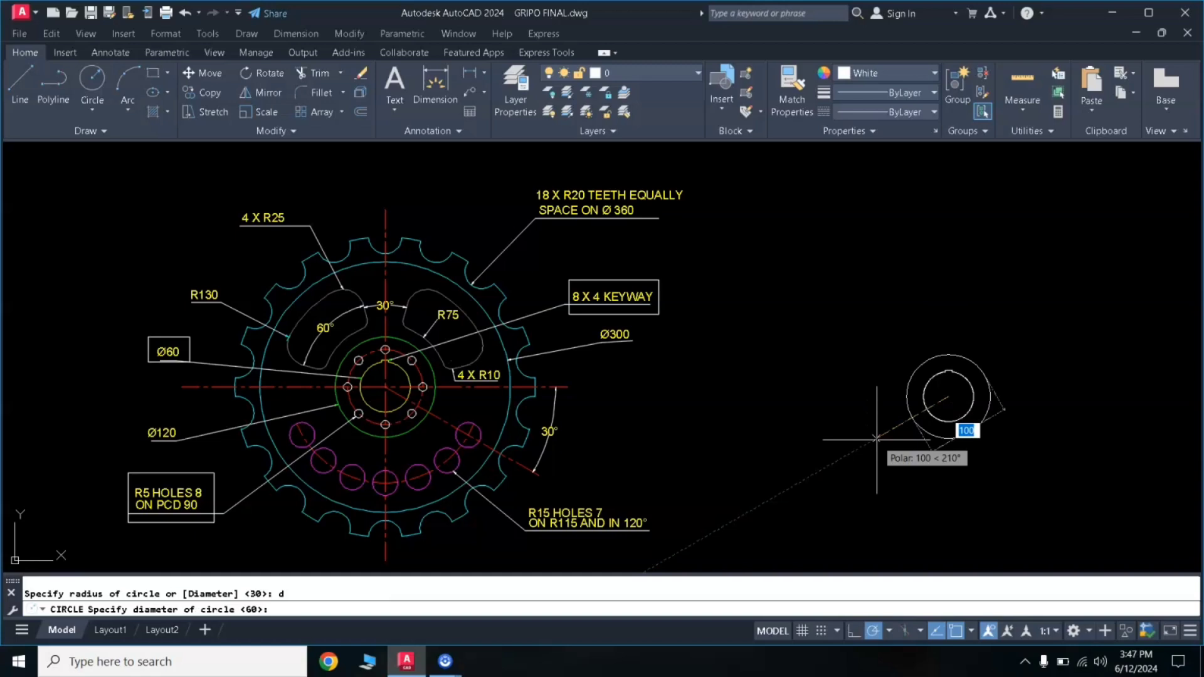
key("Return")
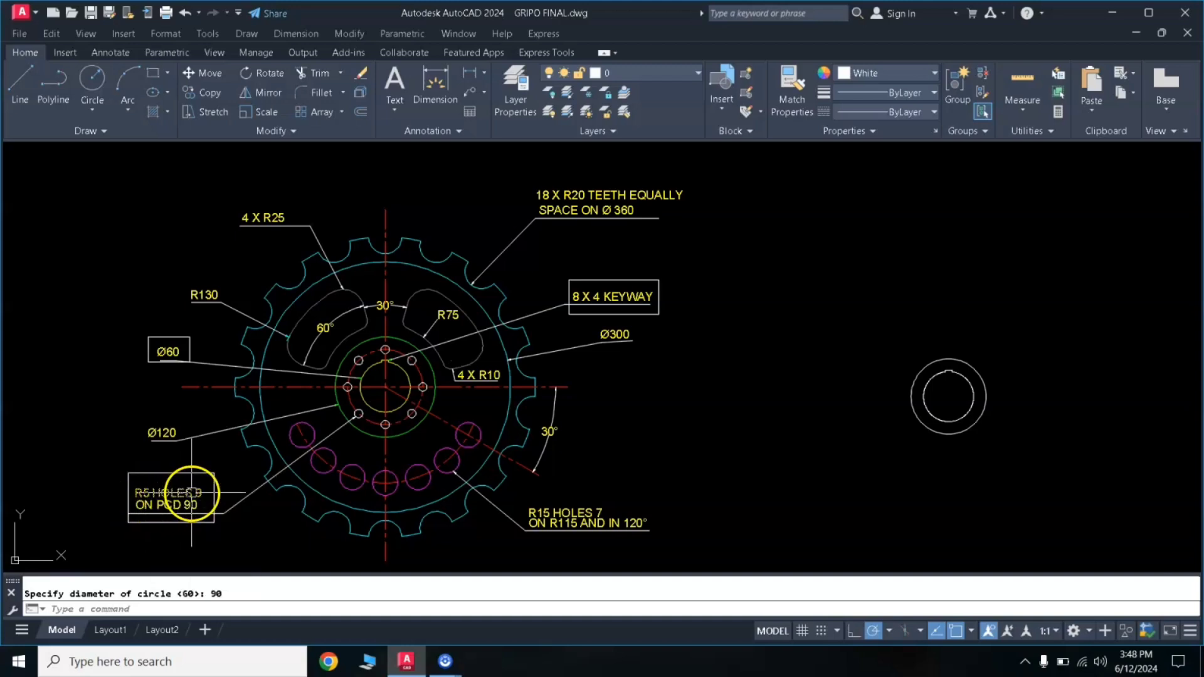
Draw a circle of radius 5 centred on the top quadrant of the Ø90 pitch circle
scroll(988, 358, "up", 5)
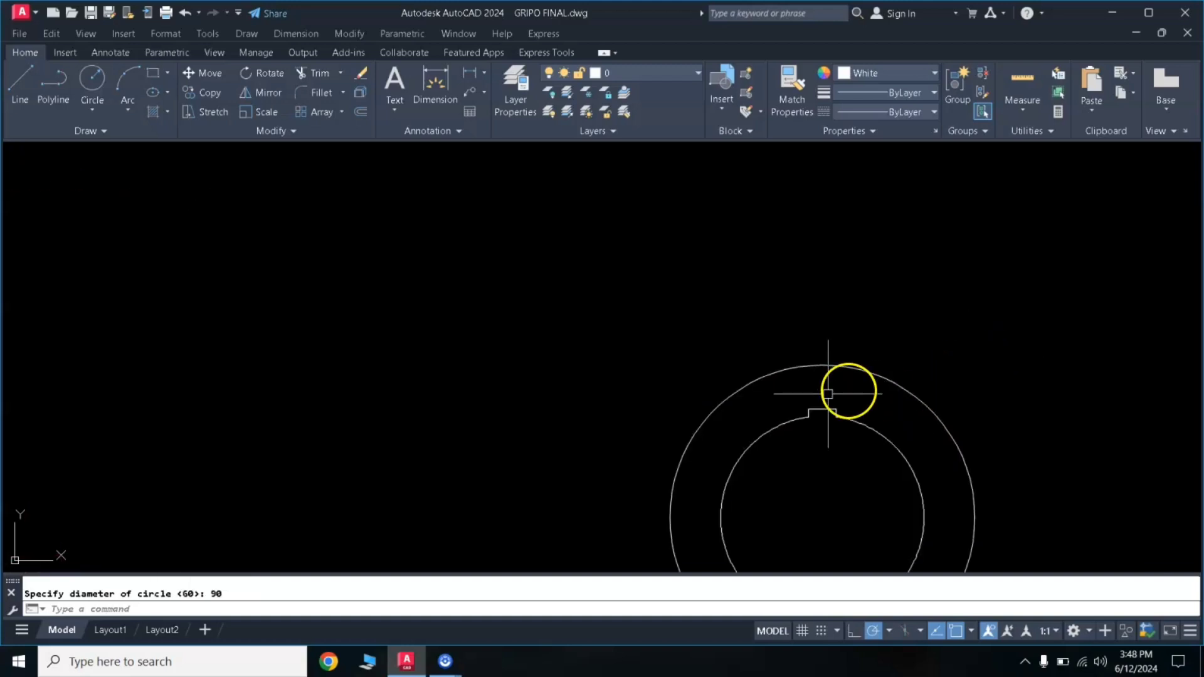
key("Return")
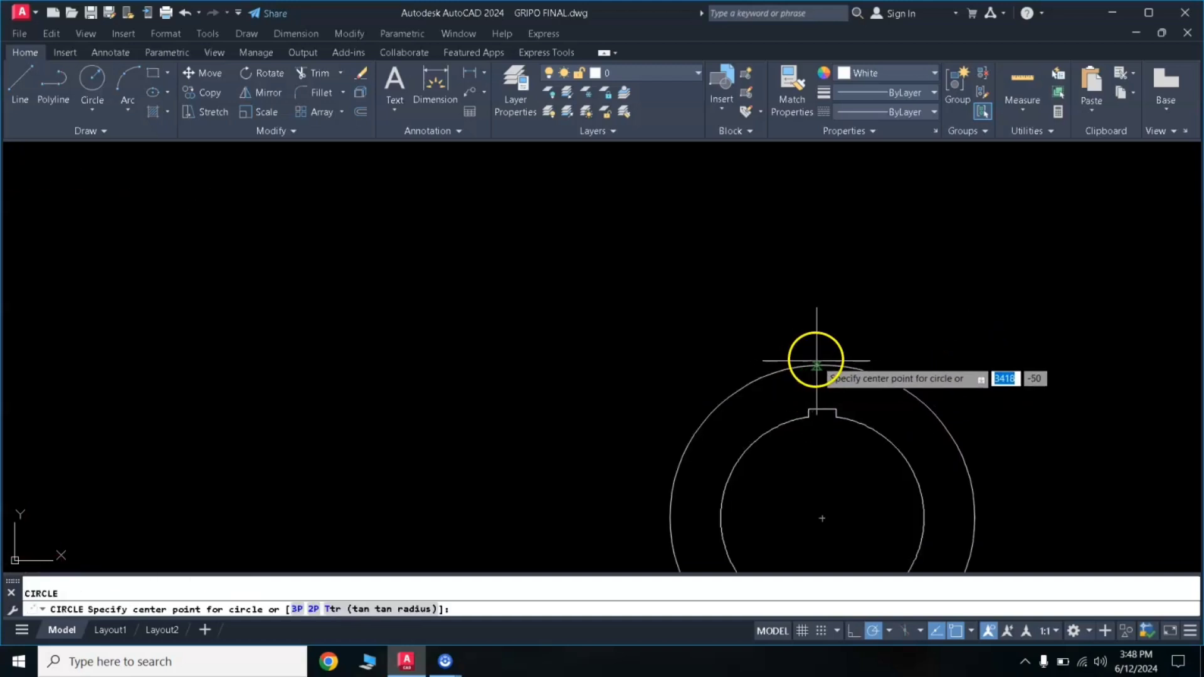
left_click(822, 365)
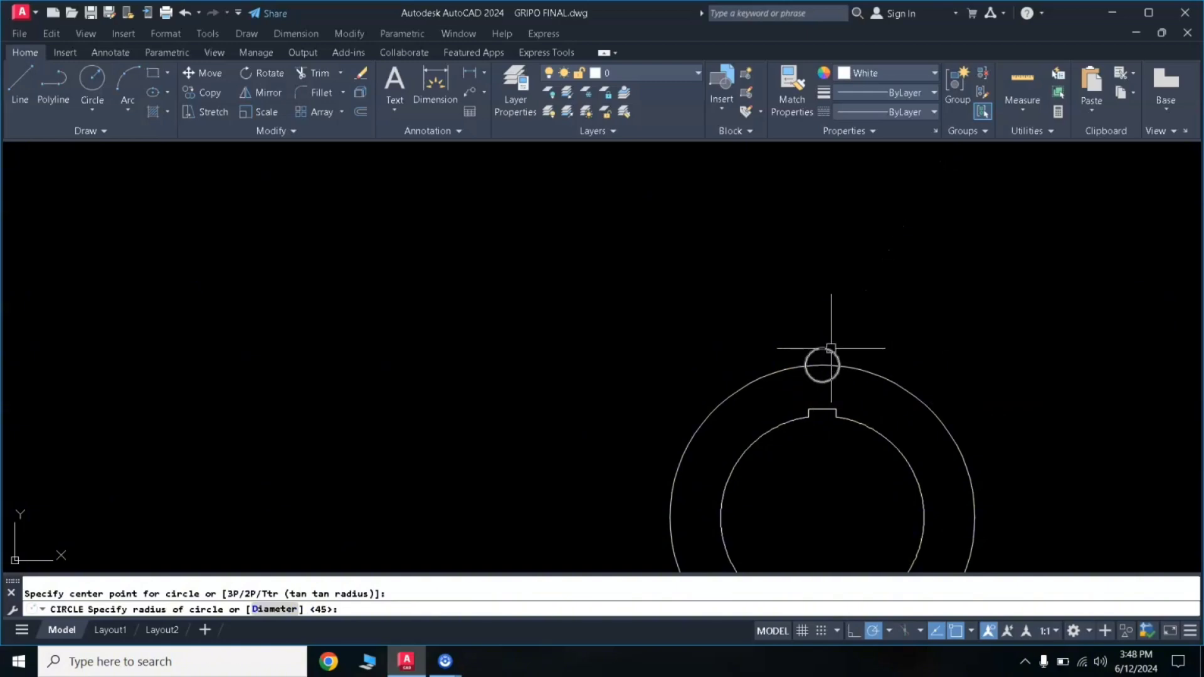
type("5")
key("Return")
scroll(837, 349, "down", 6)
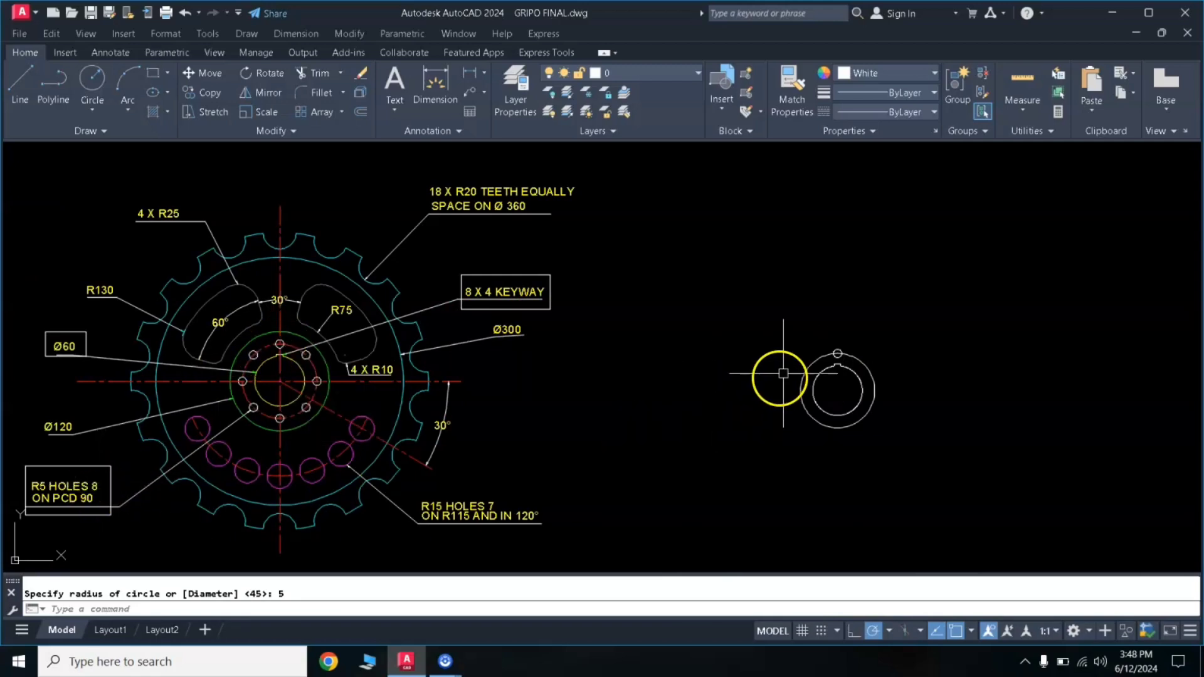
Create a polar array of the R5 hole around the bore's centre with 8 items over 360°
scroll(799, 365, "up", 2)
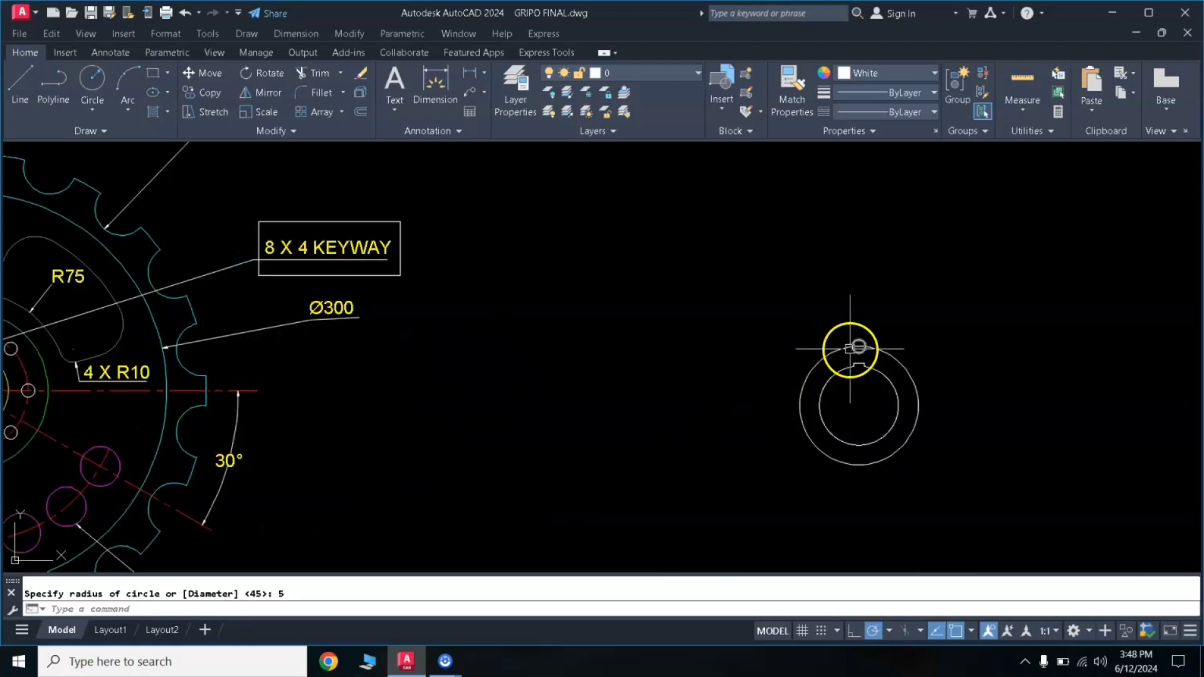
type("ar")
key("Return")
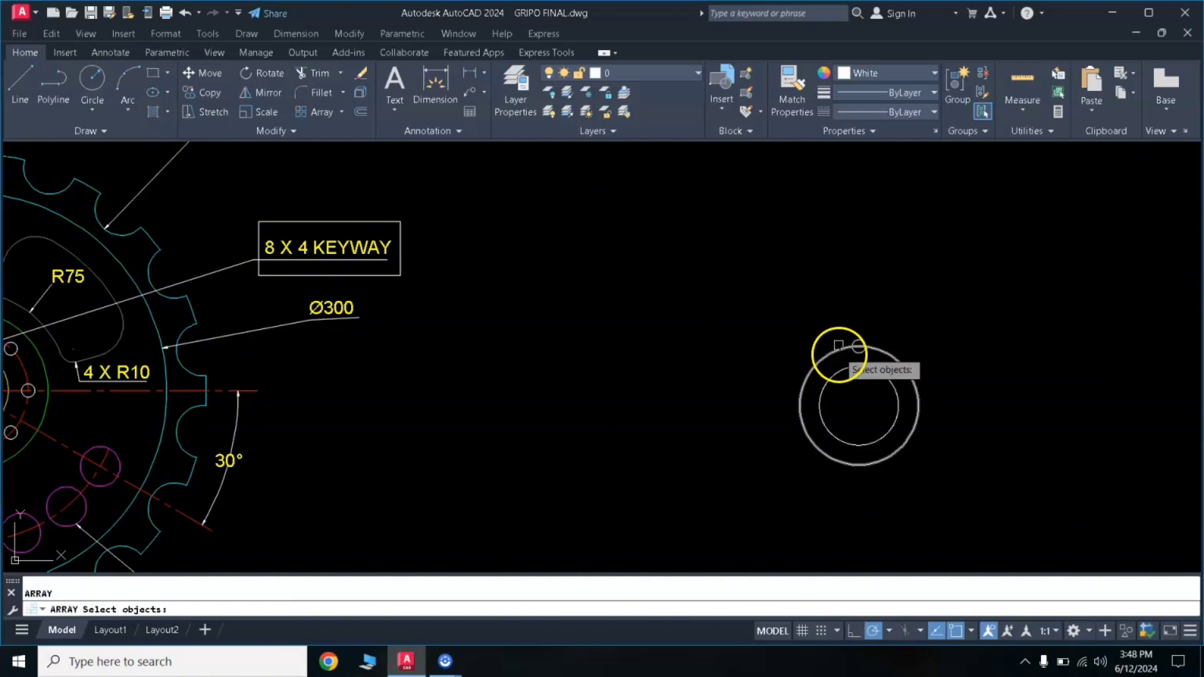
key("Return")
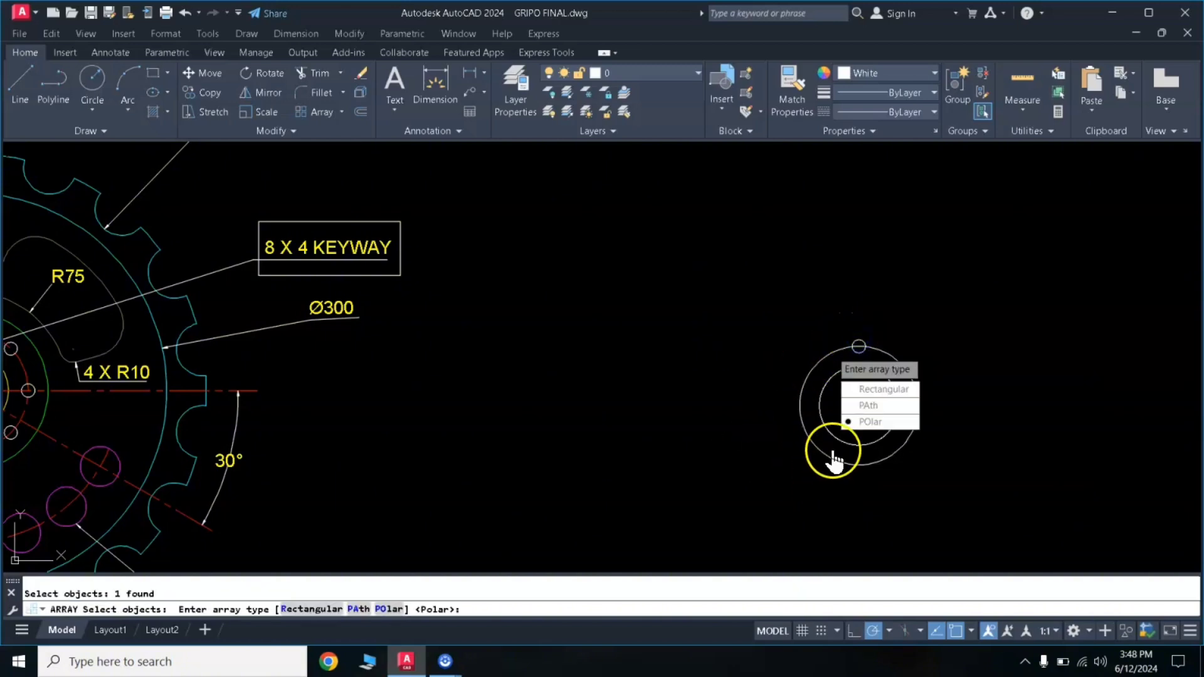
left_click(868, 422)
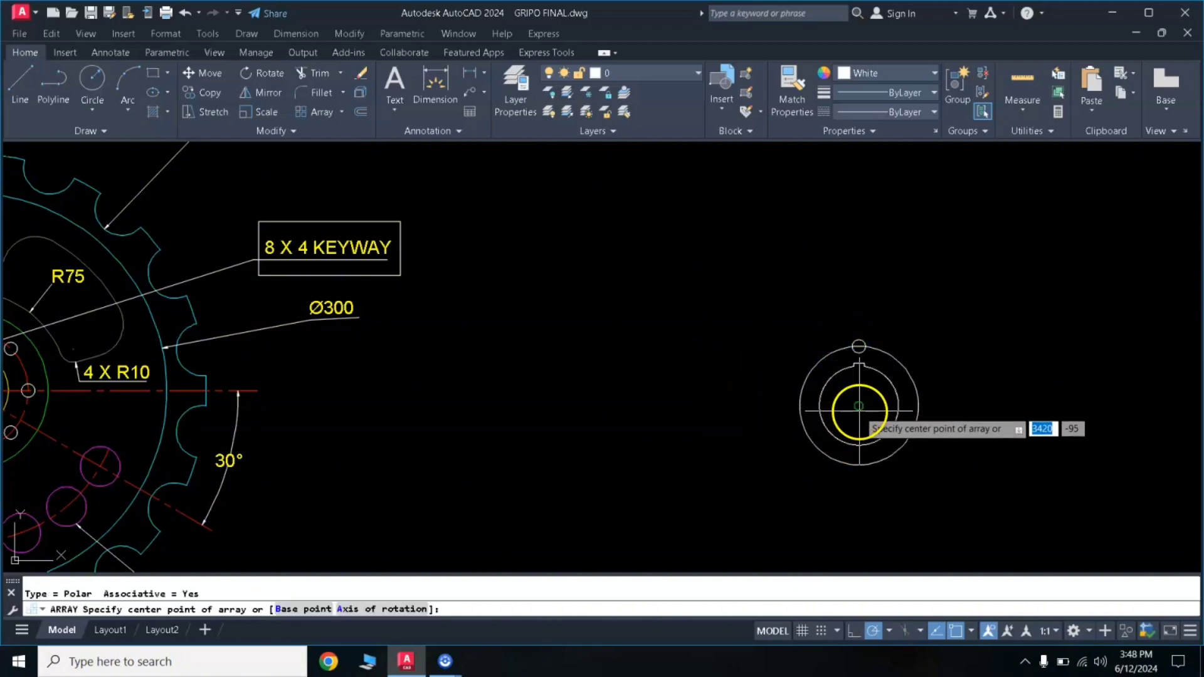
left_click(859, 407)
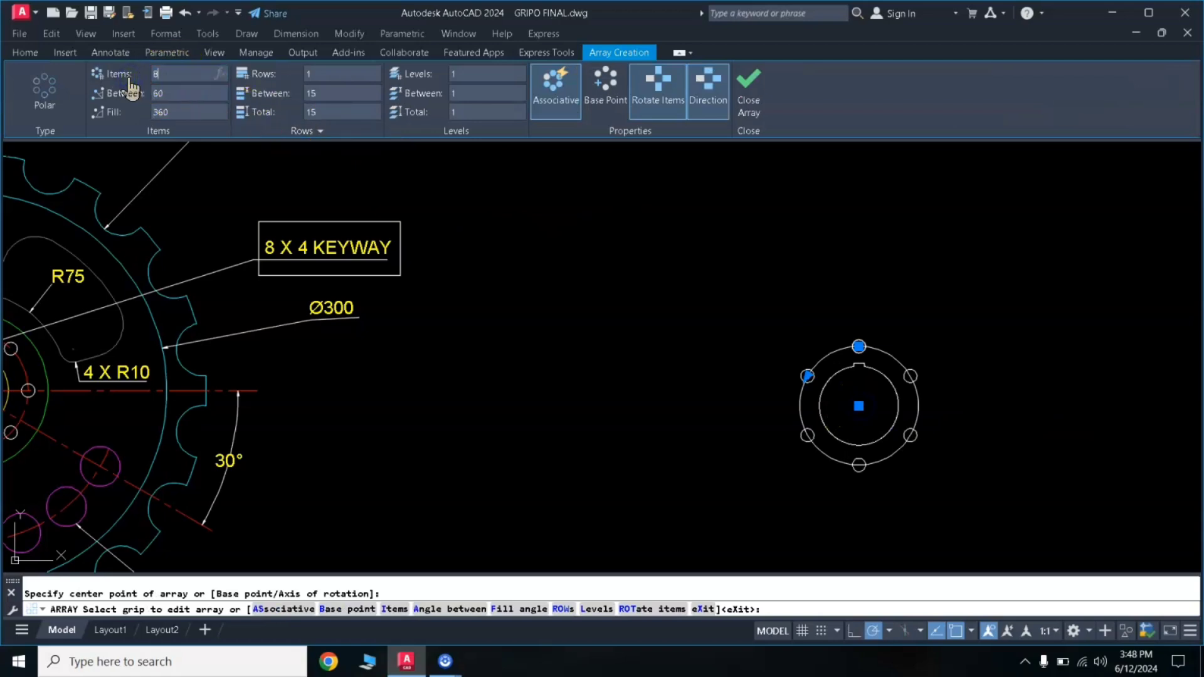
key("Return")
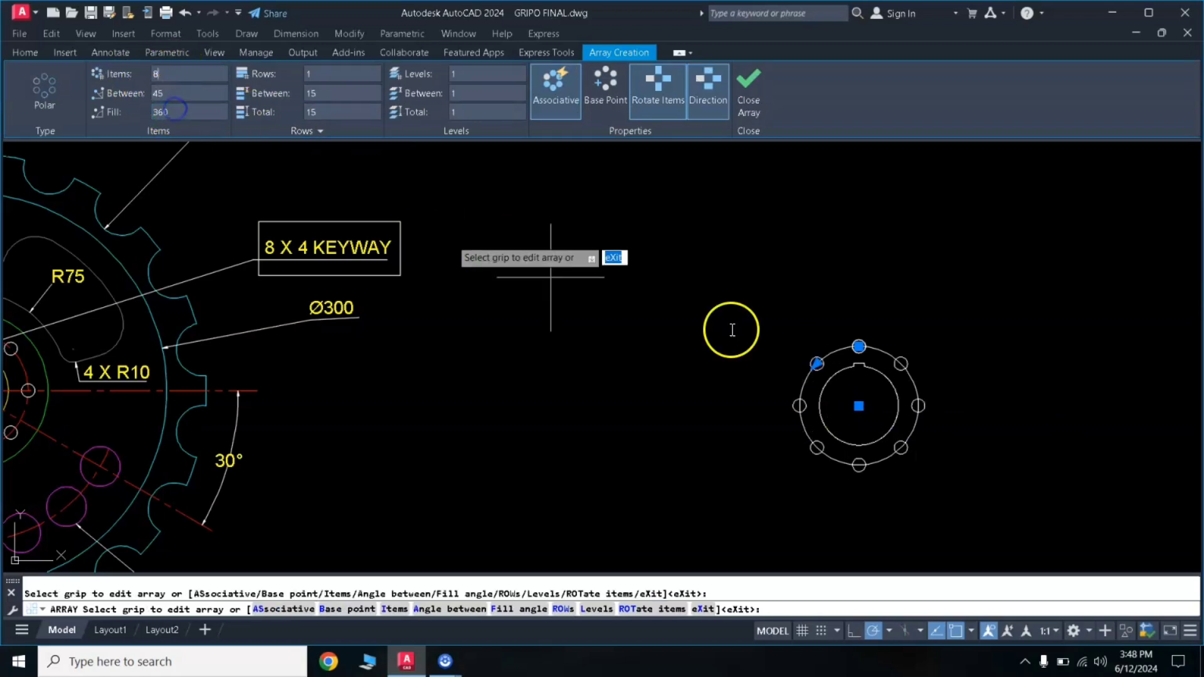
key("Return")
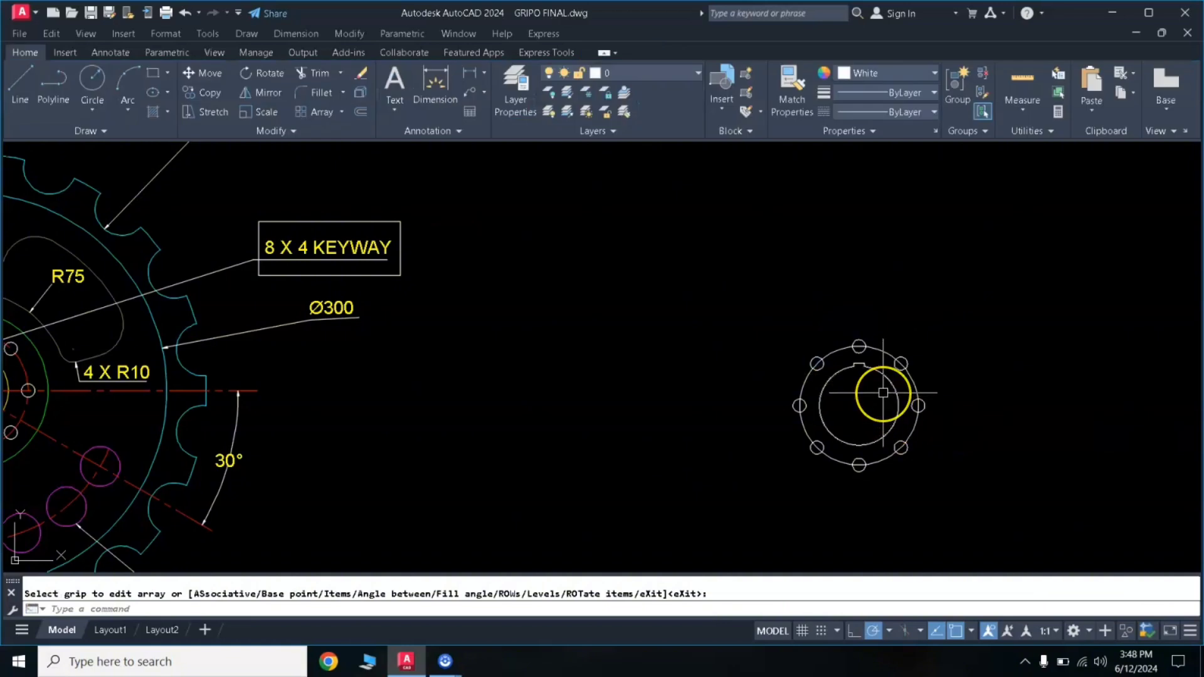
Match the properties of the reference drawing's red dash-dot pitch circle onto the new Ø90 pitch circle
scroll(883, 393, "down", 2)
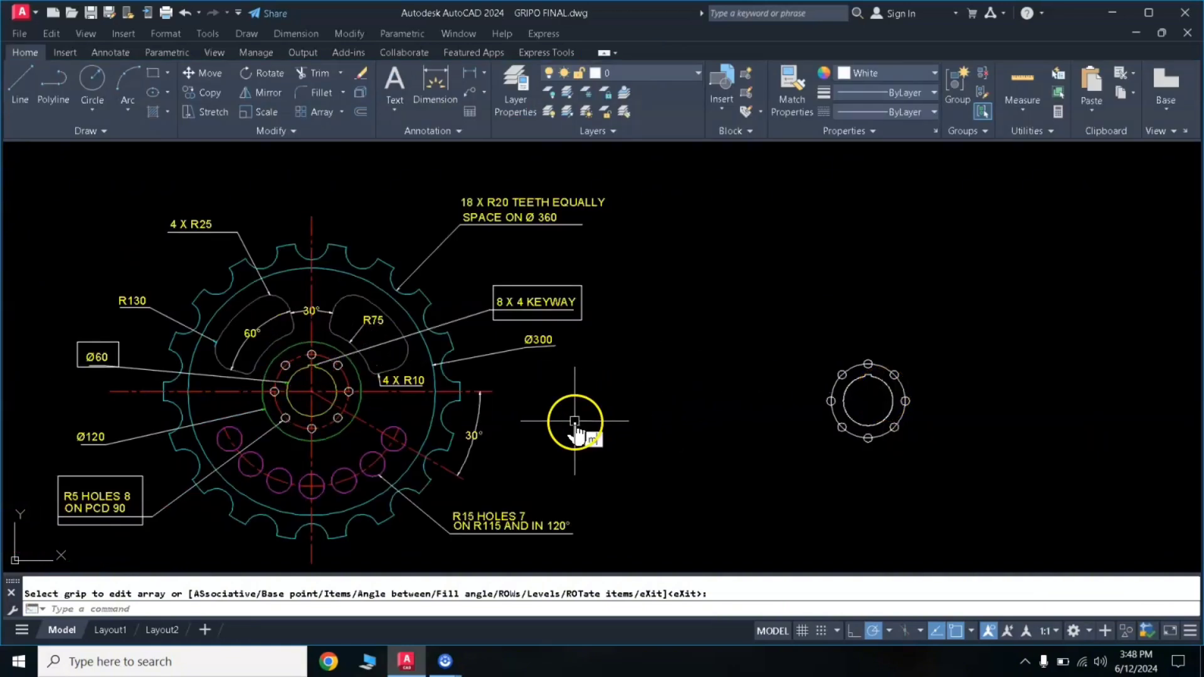
type("a")
key("Return")
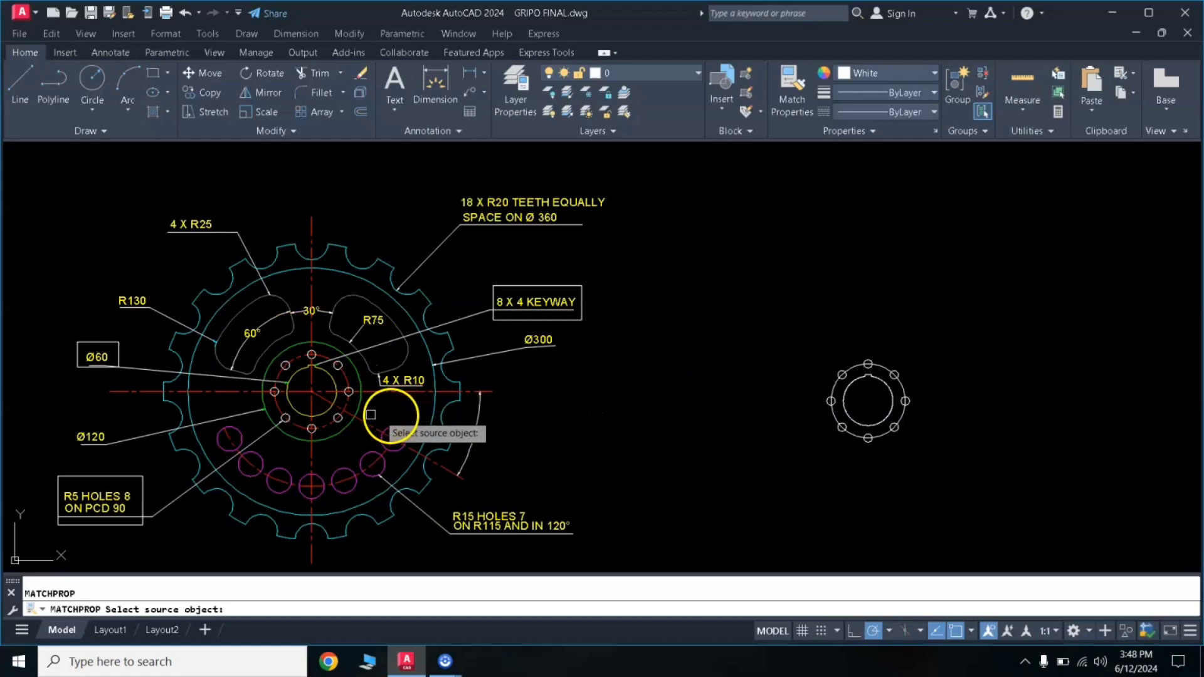
left_click(352, 404)
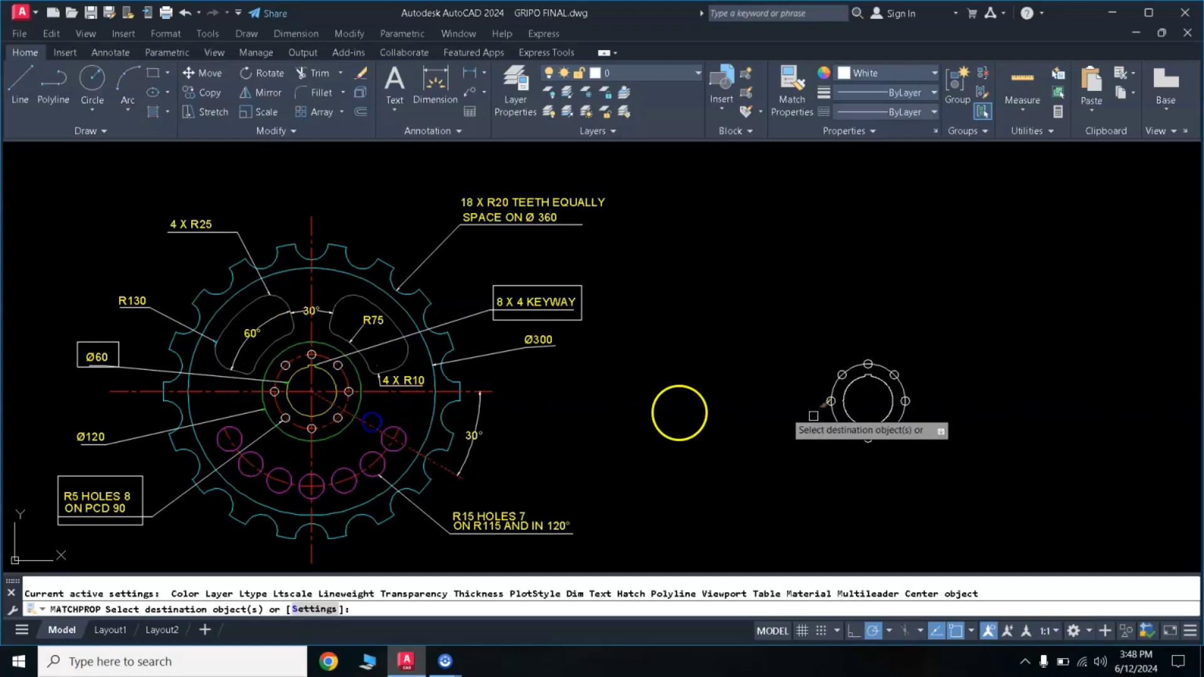
left_click(855, 436)
key("Return")
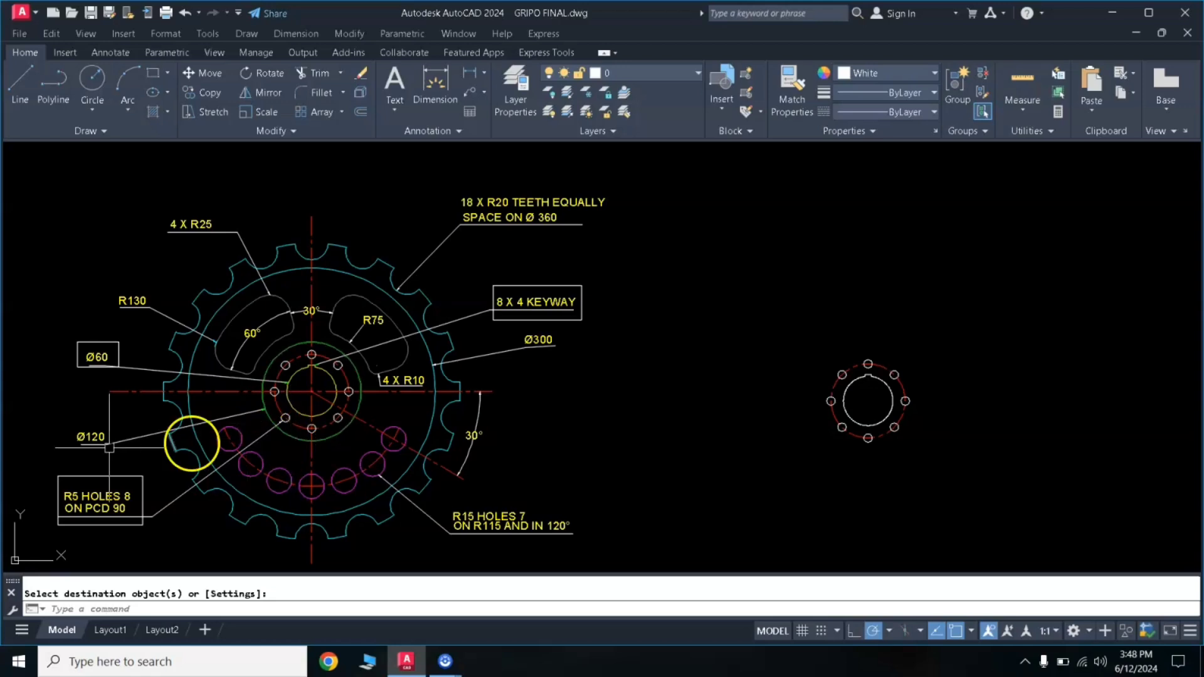
Frame the Ø120 label of the reference drawing with a rectangle
left_click(153, 74)
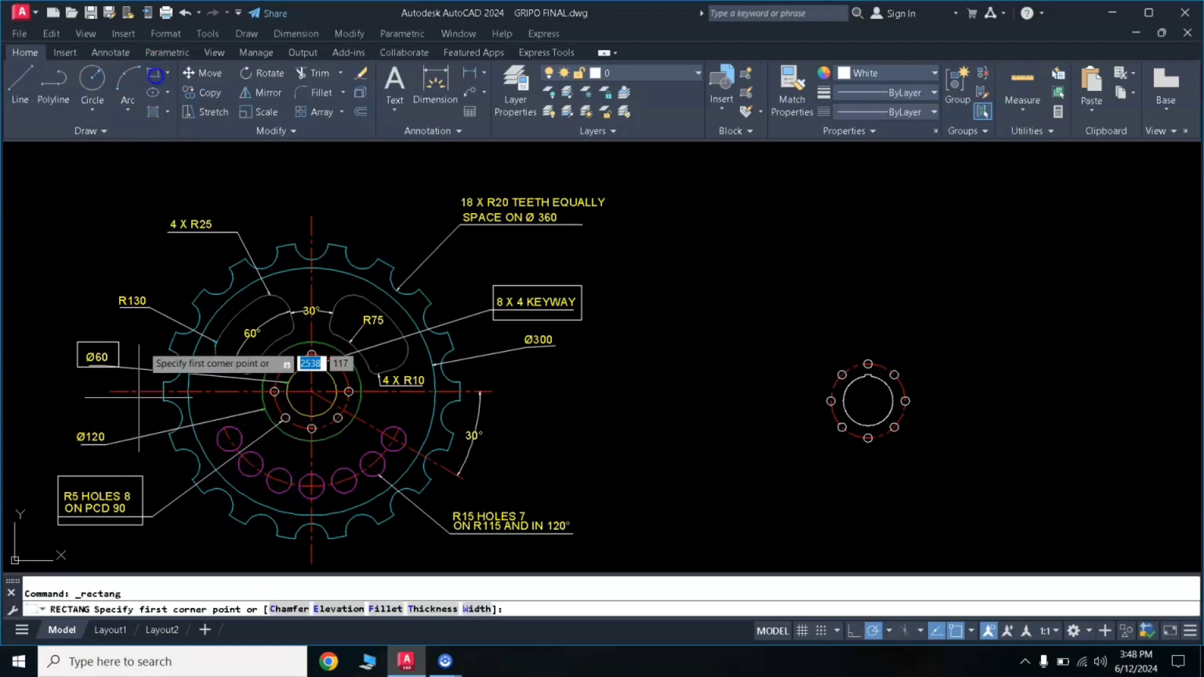
left_click(63, 419)
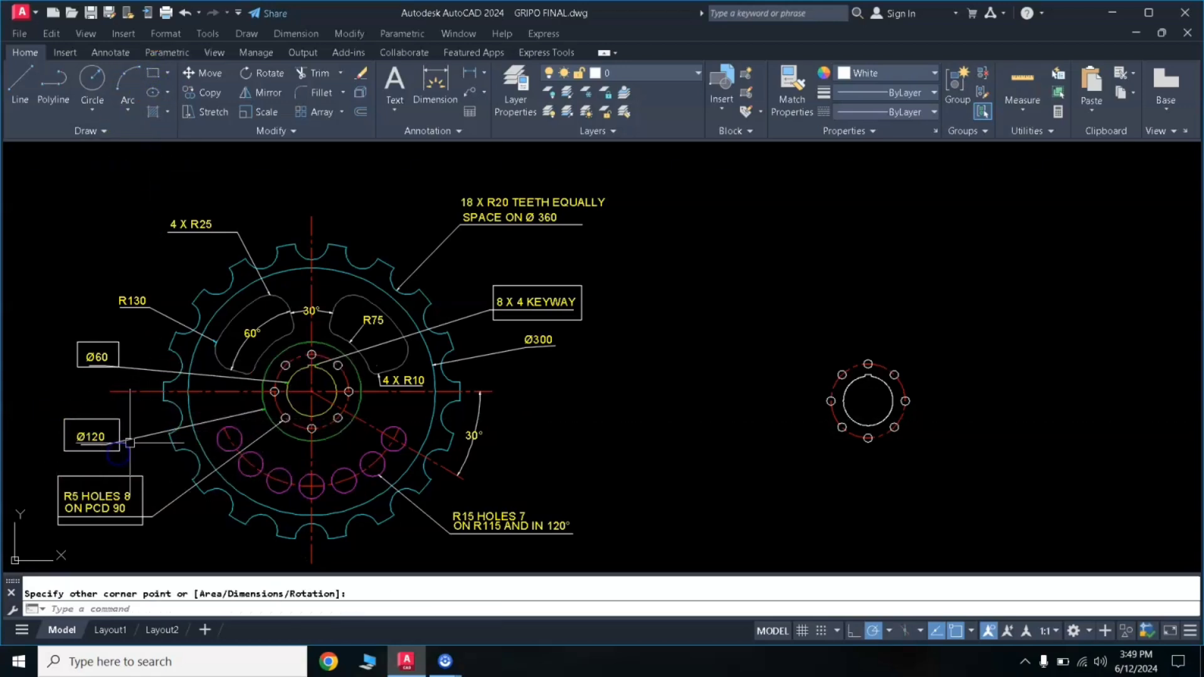
left_click(231, 112)
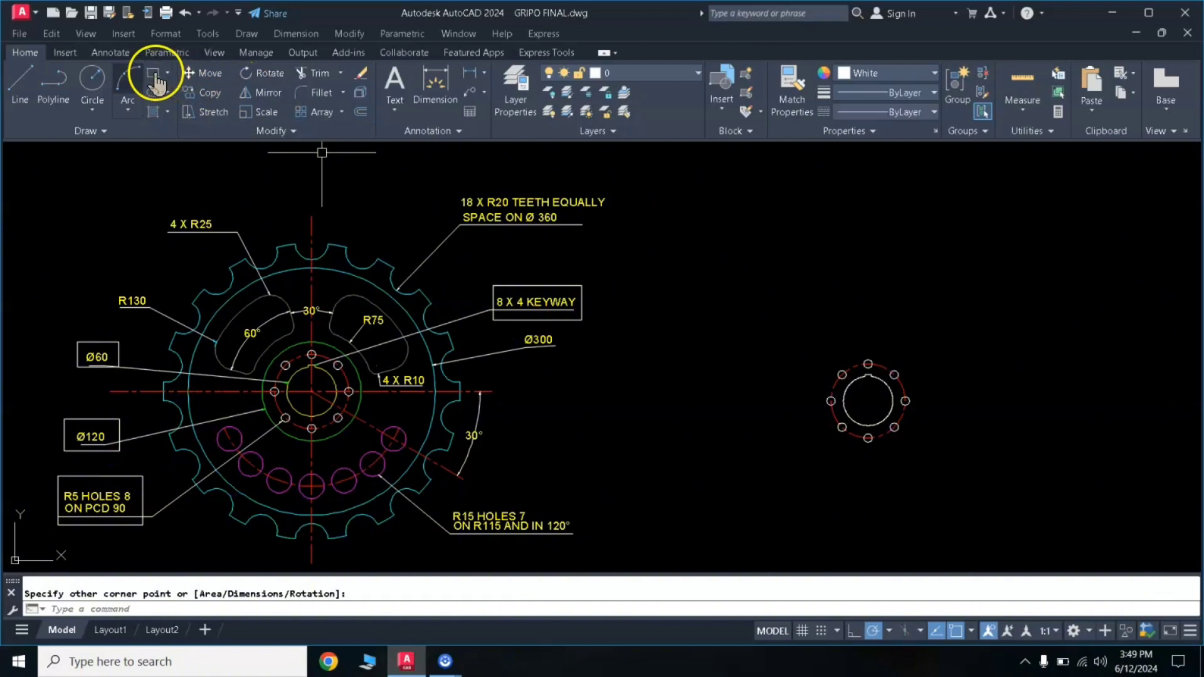
Draw a circle of diameter 120 concentric with the keyed bore, around the bolt holes
left_click(93, 79)
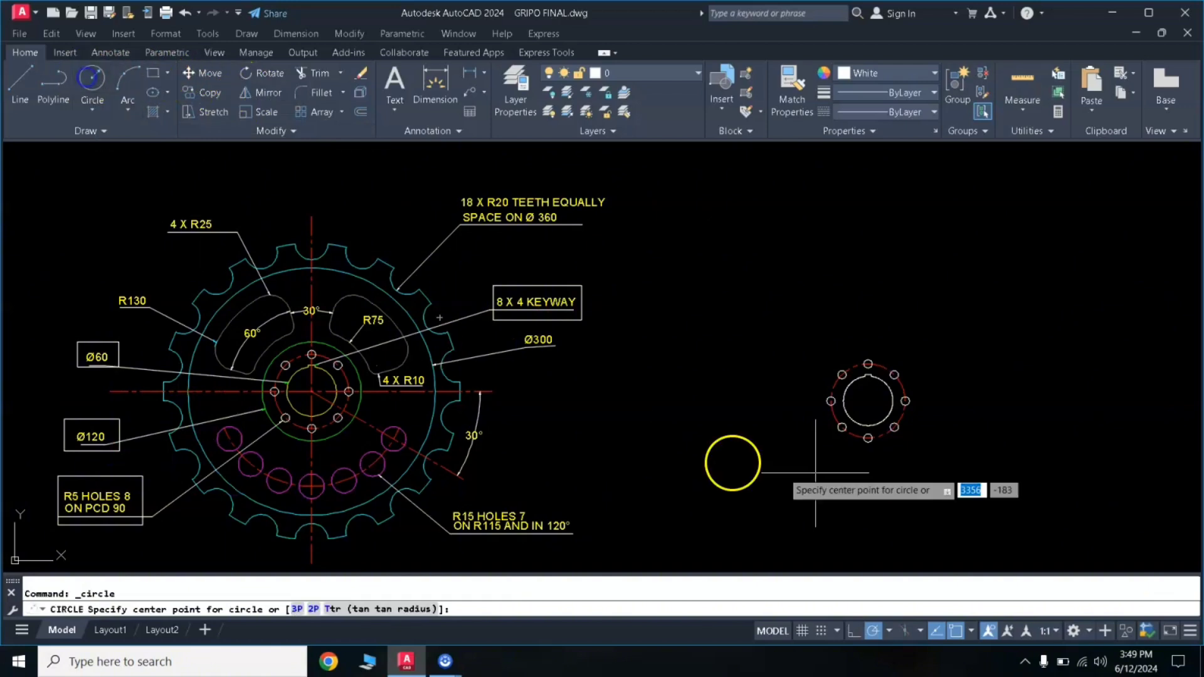
left_click(868, 401)
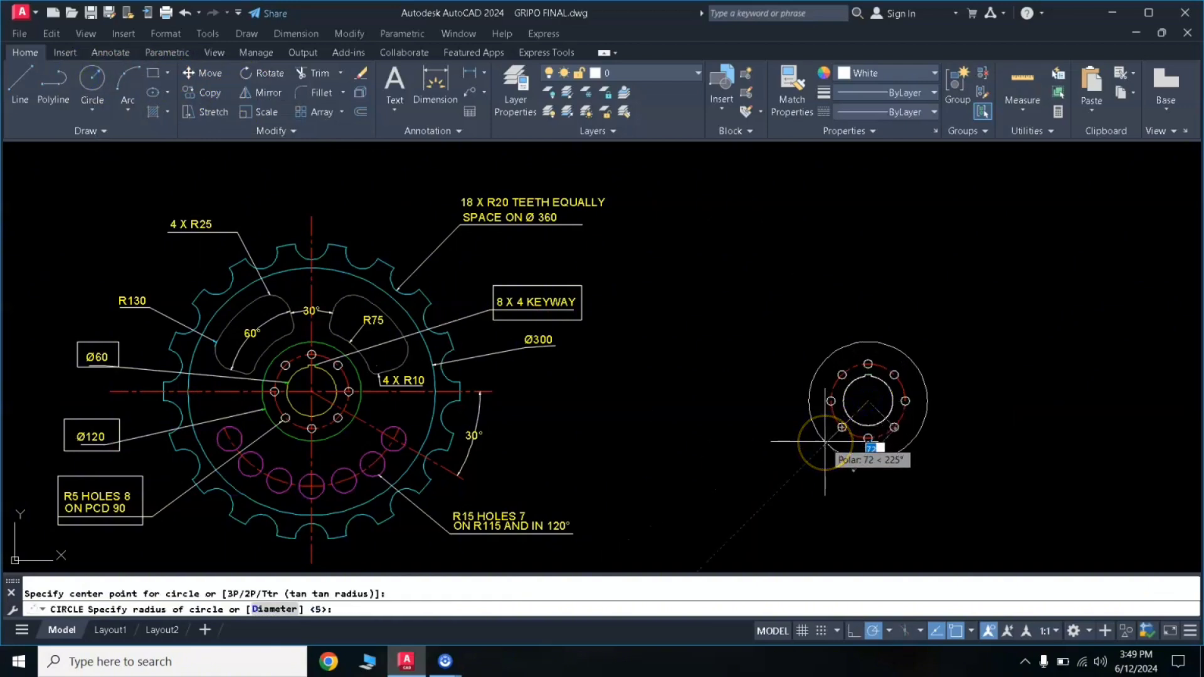
key("Return")
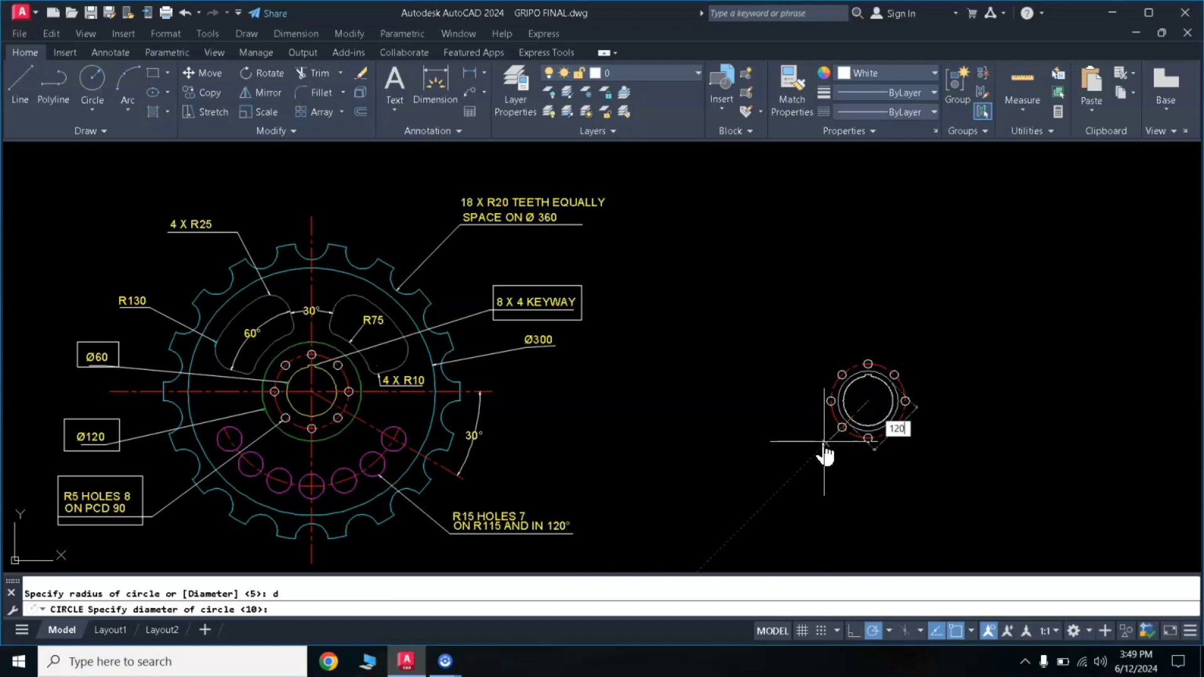
key("Return")
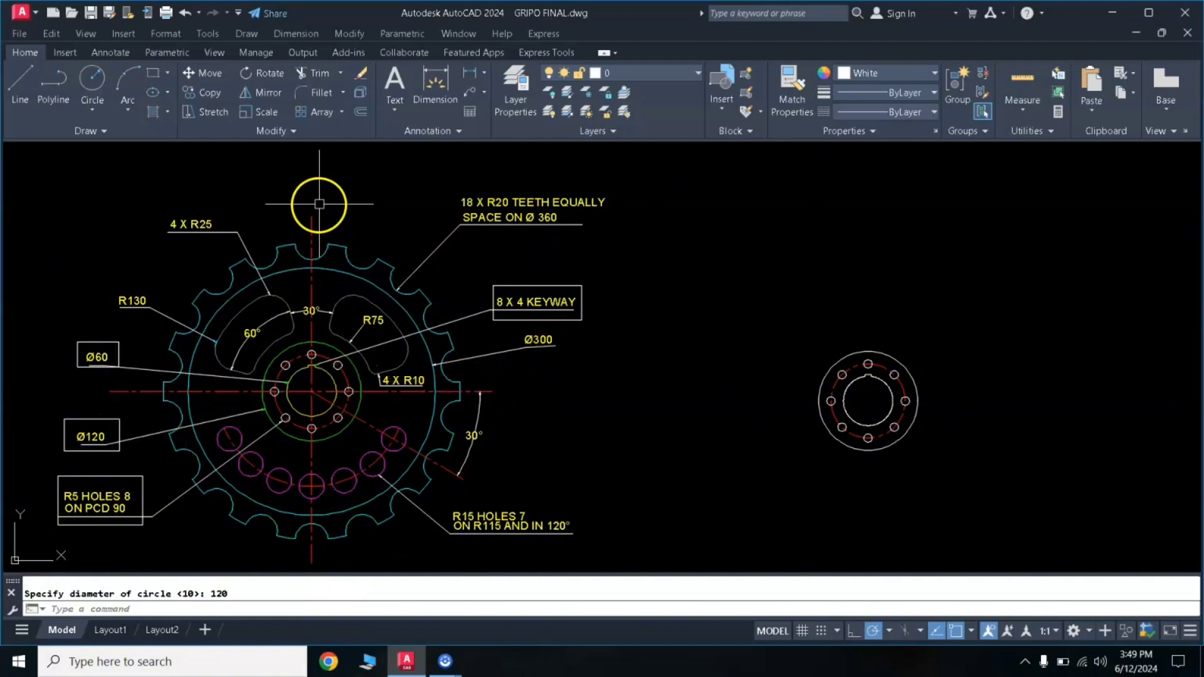
Draw a vertical line up from the bore's centre with Ortho on and stretch its lower end well below the Ø120 circle
left_click(20, 81)
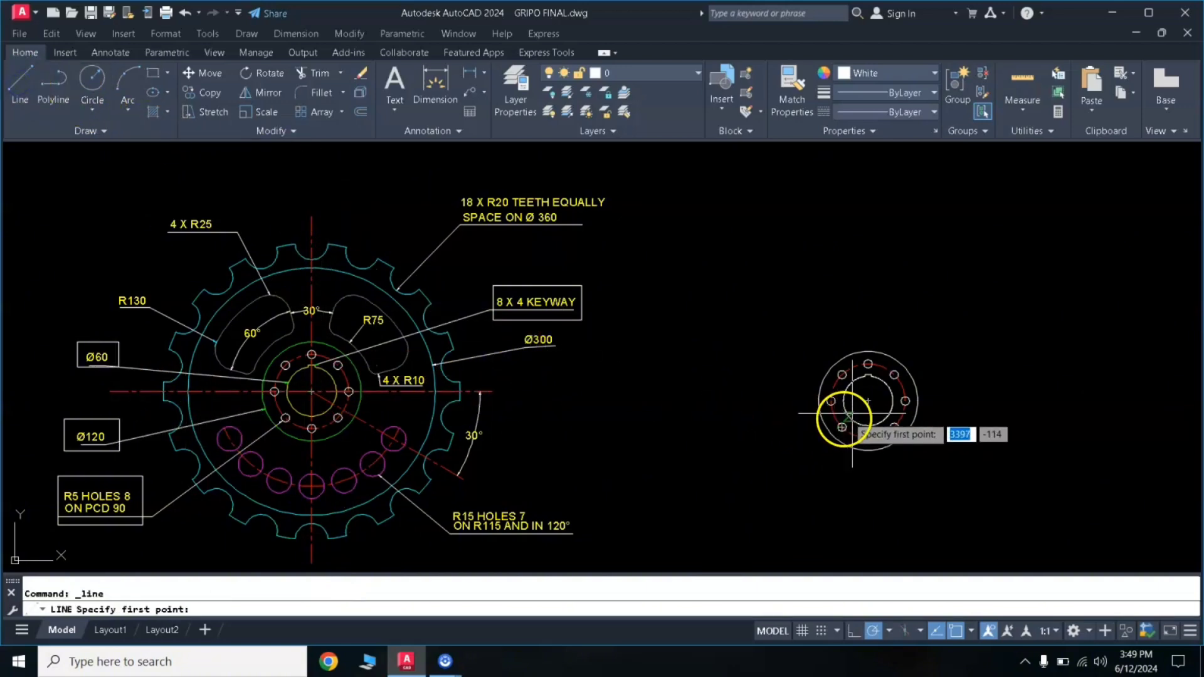
left_click(868, 401)
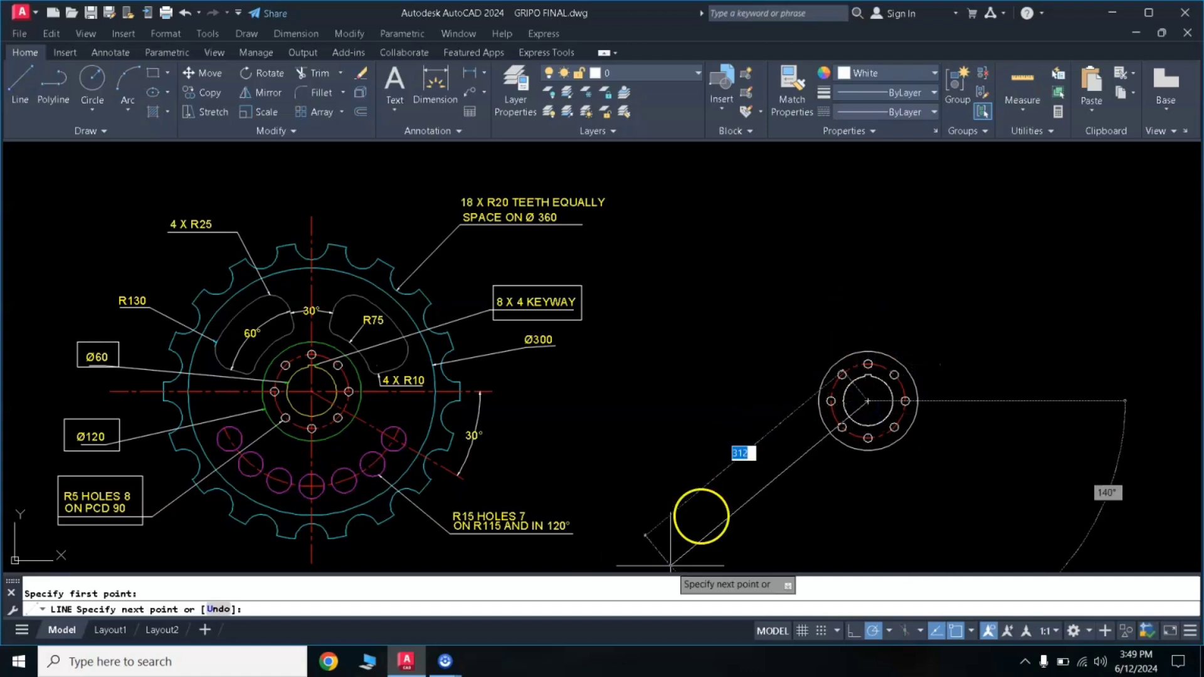
left_click(854, 631)
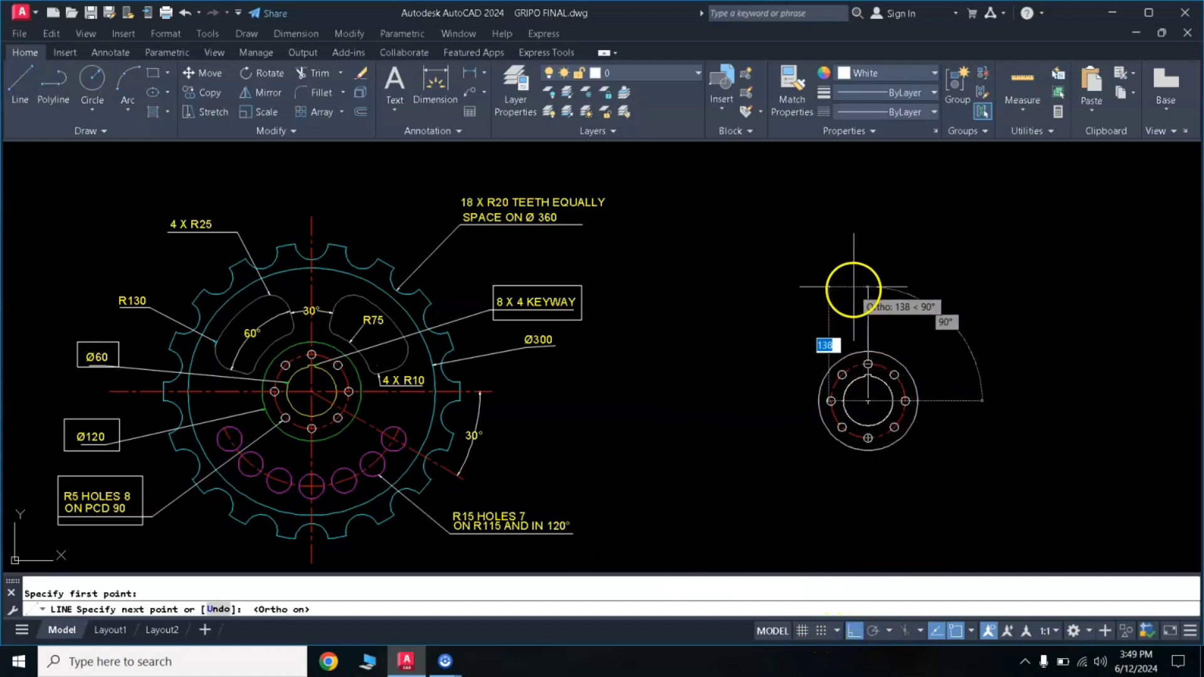
left_click(854, 225)
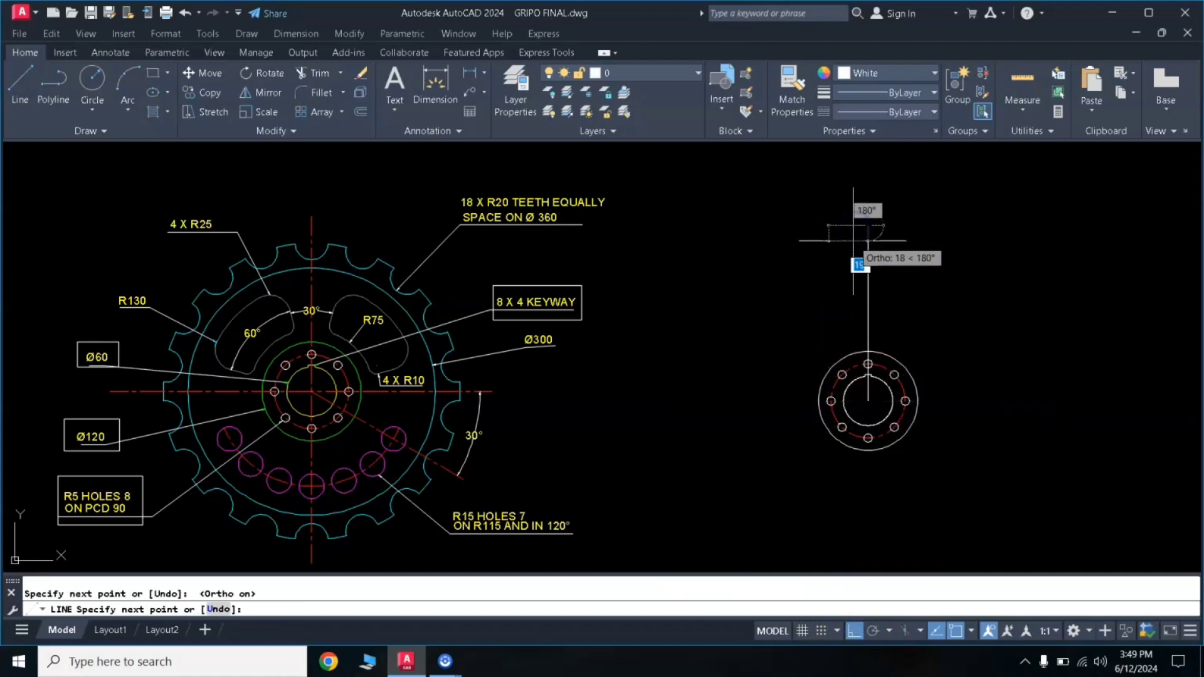
key("Return")
left_click(865, 316)
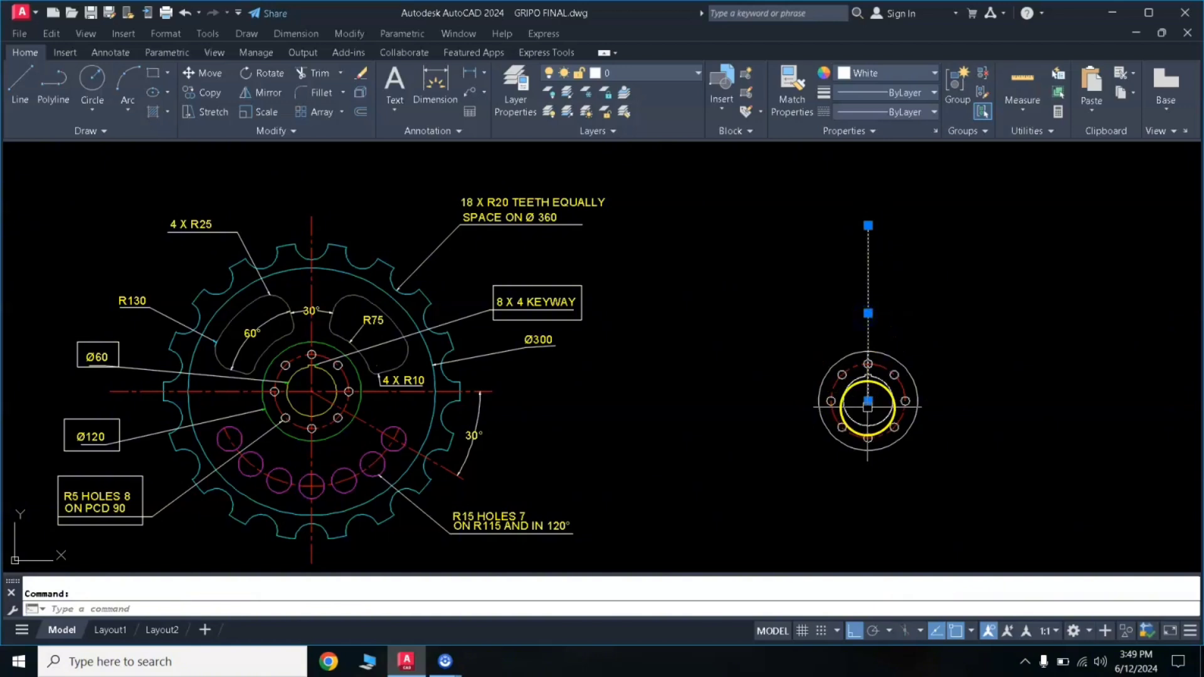
left_click(868, 401)
left_click(872, 547)
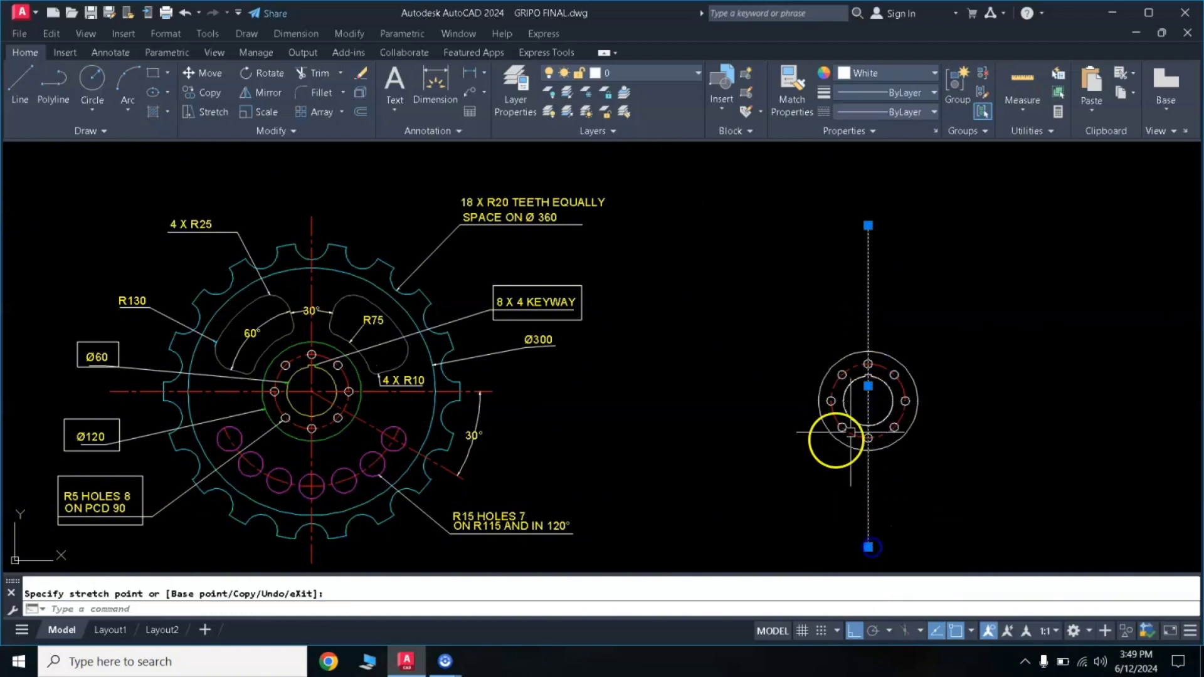
Draw a horizontal line leftward from the bore's centre and stretch its inner end beyond the Ø120 circle's right side
type("l")
key("Return")
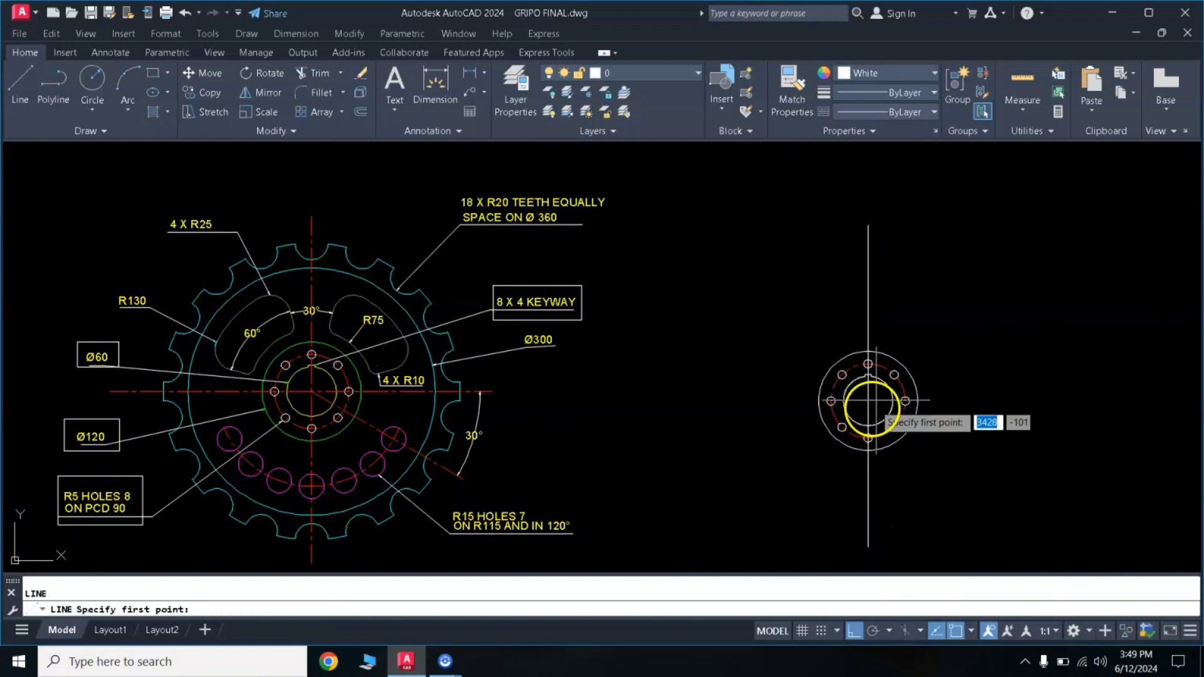
left_click(868, 401)
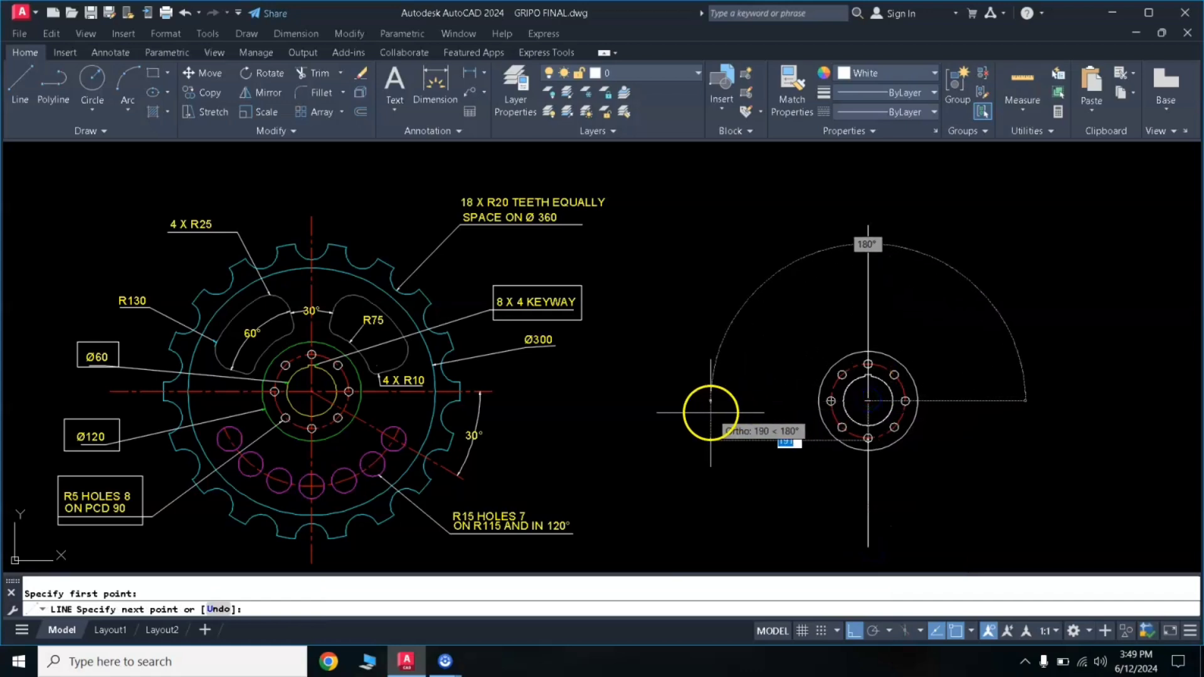
left_click(690, 408)
key("Return")
left_click(769, 405)
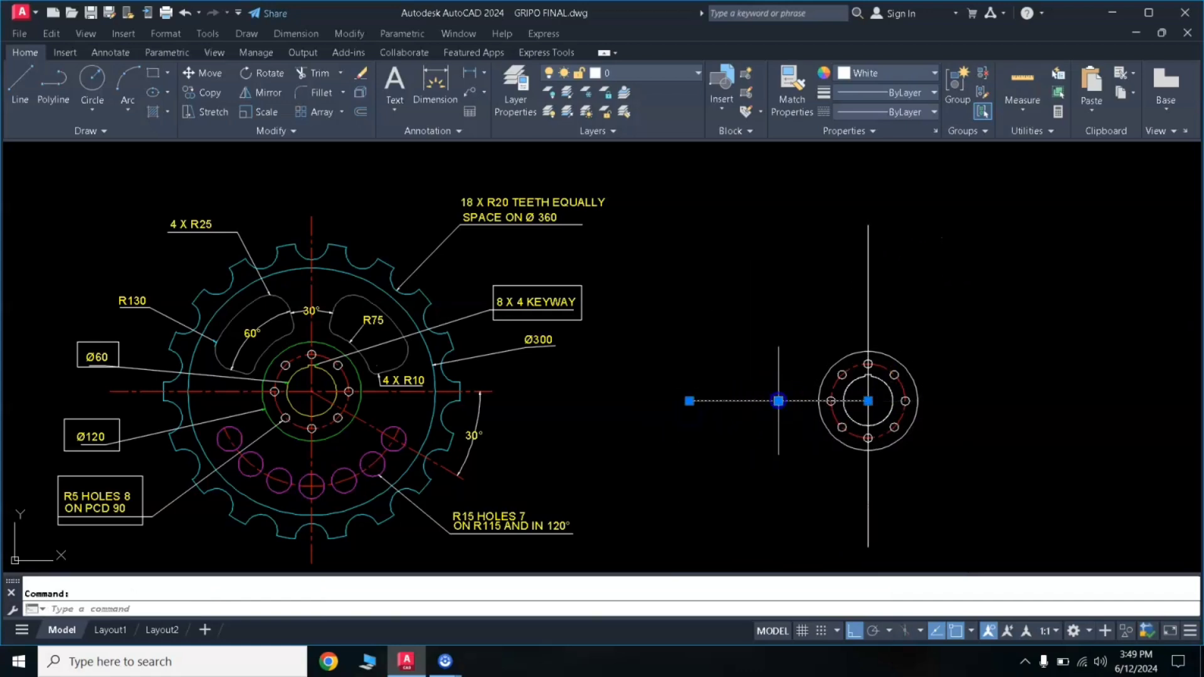
left_click(868, 400)
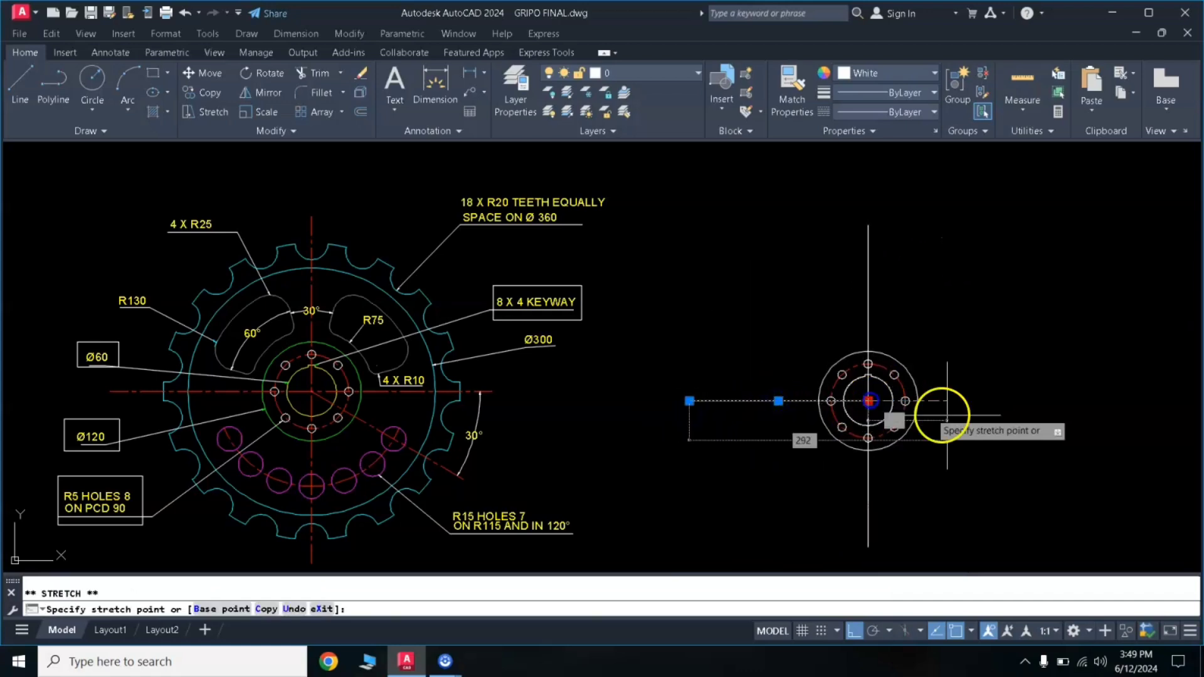
left_click(1003, 419)
key("Escape")
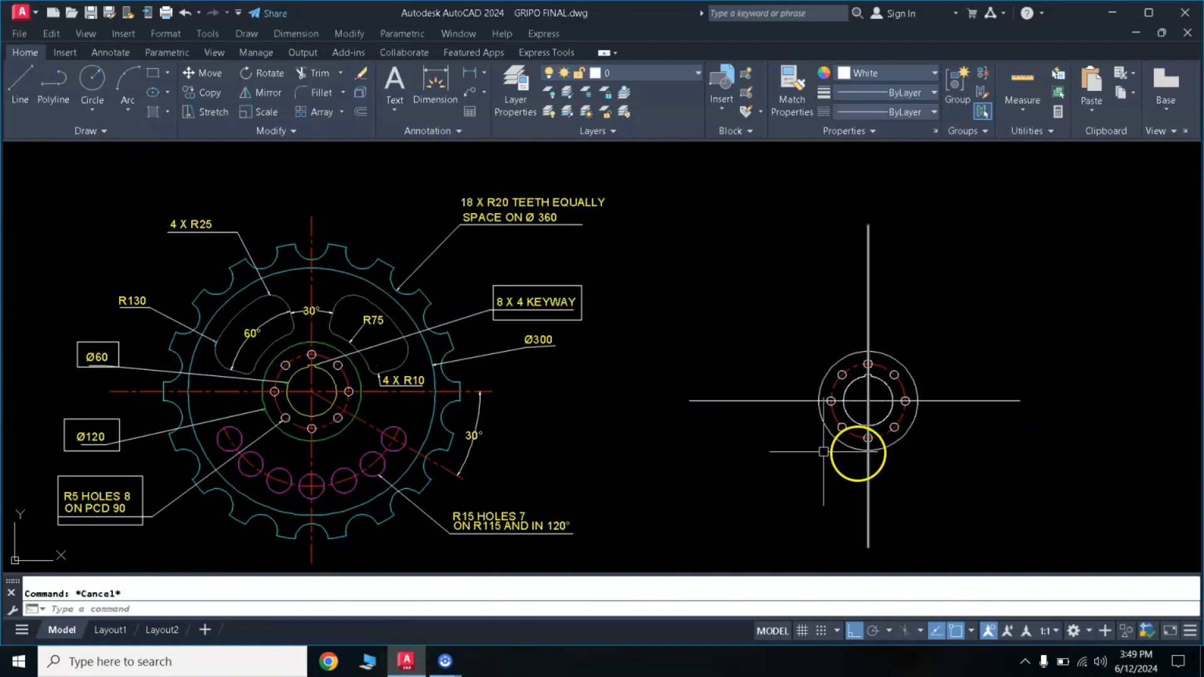
Match the properties of the reference drawing's red horizontal centre line onto the new vertical and horizontal lines through the bore
type("ma")
key("Return")
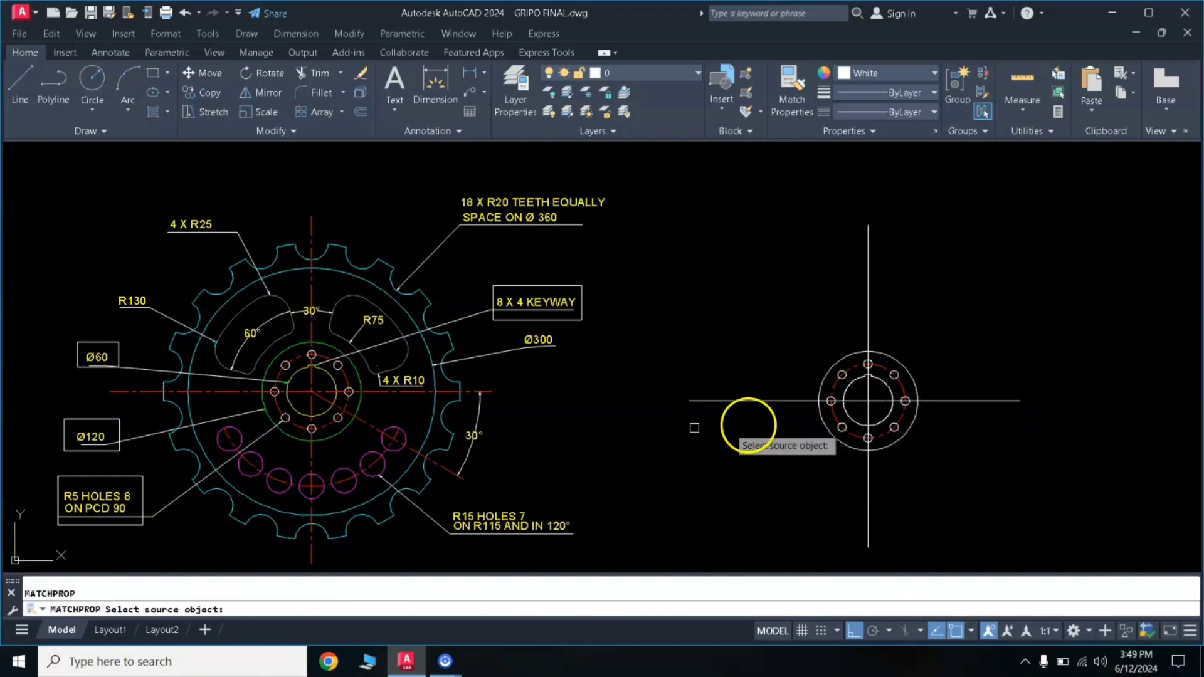
left_click(419, 391)
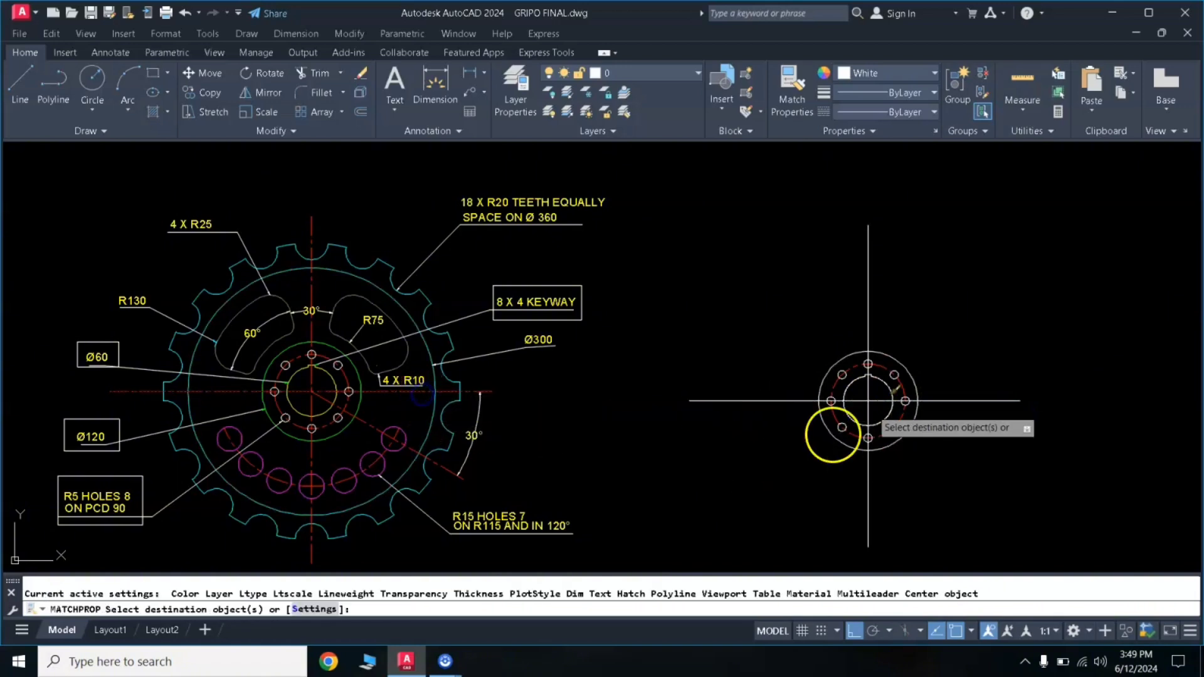
left_click(867, 318)
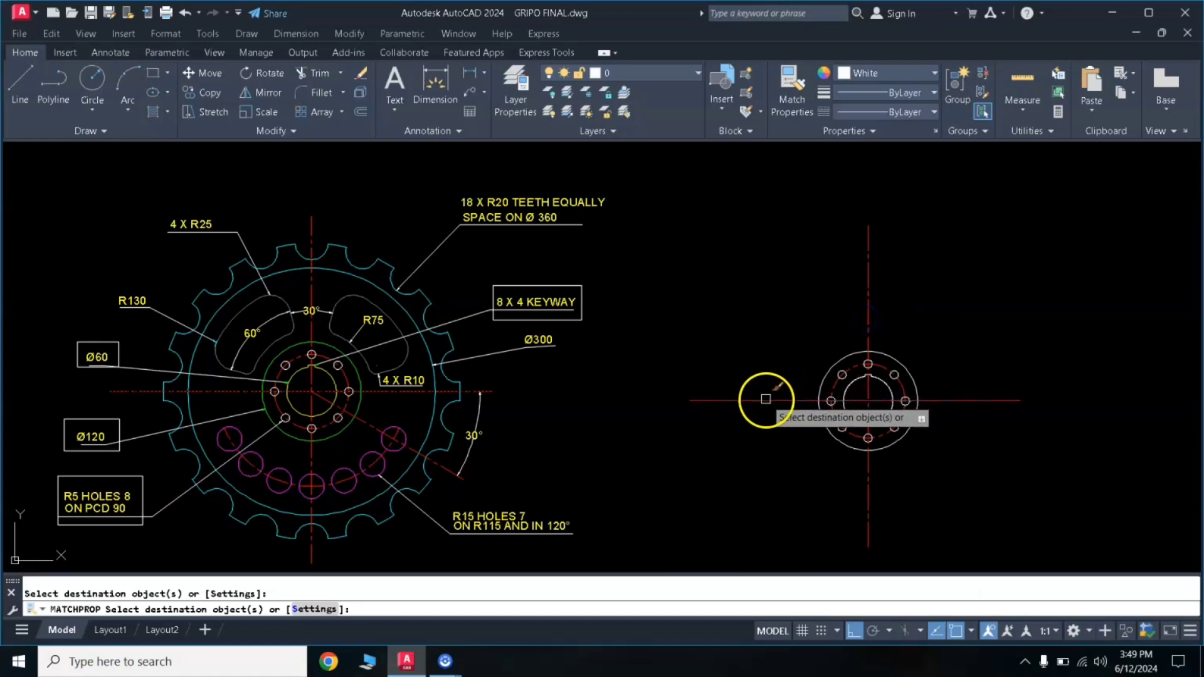
left_click(766, 400)
key("Return")
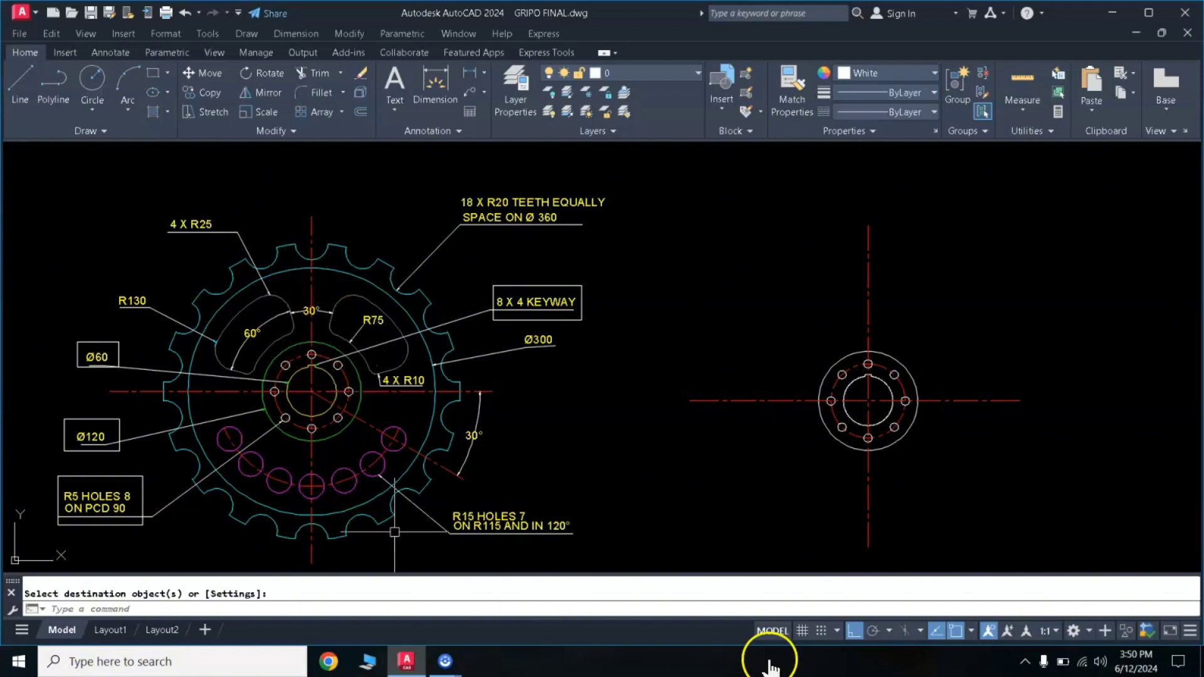
Turn on polar tracking with 15° increments and draw a line about 232 long from the bore's centre at 105°
left_click(873, 631)
left_click(889, 632)
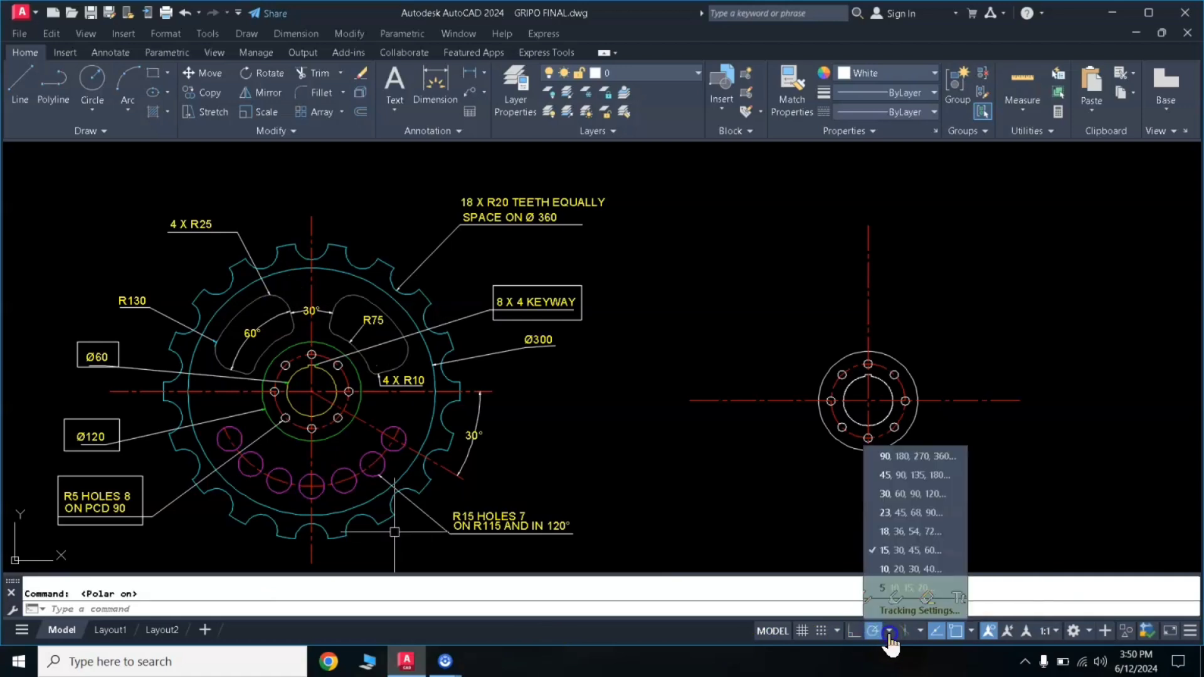
left_click(885, 558)
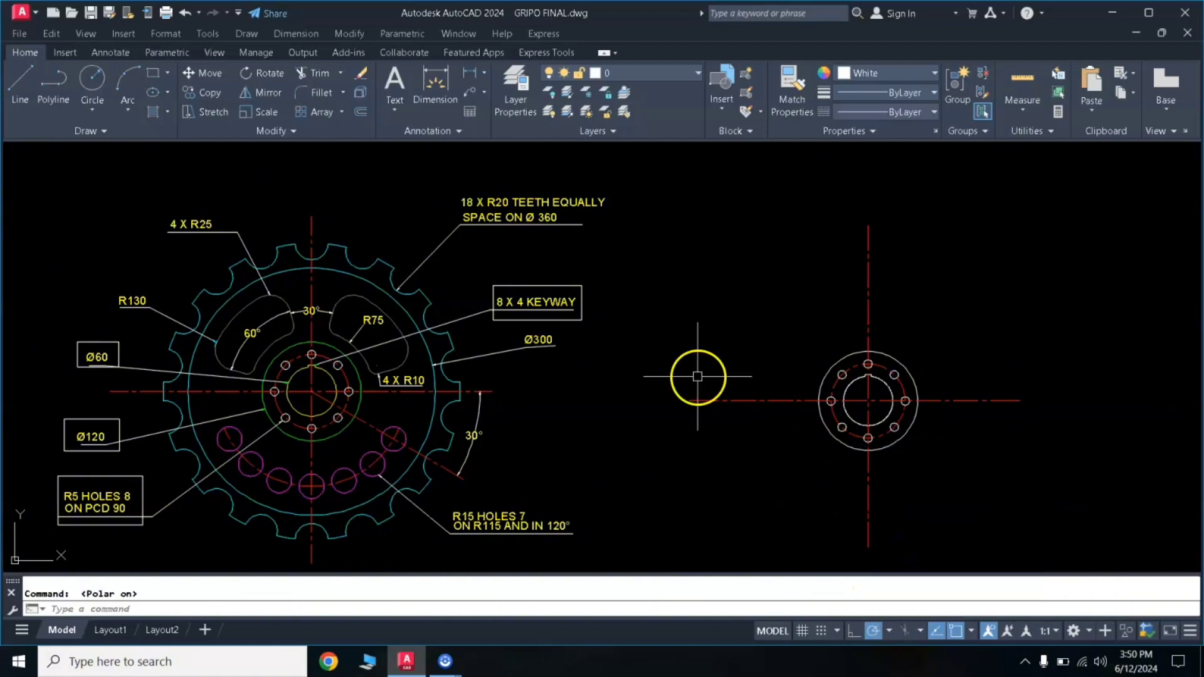
left_click(22, 88)
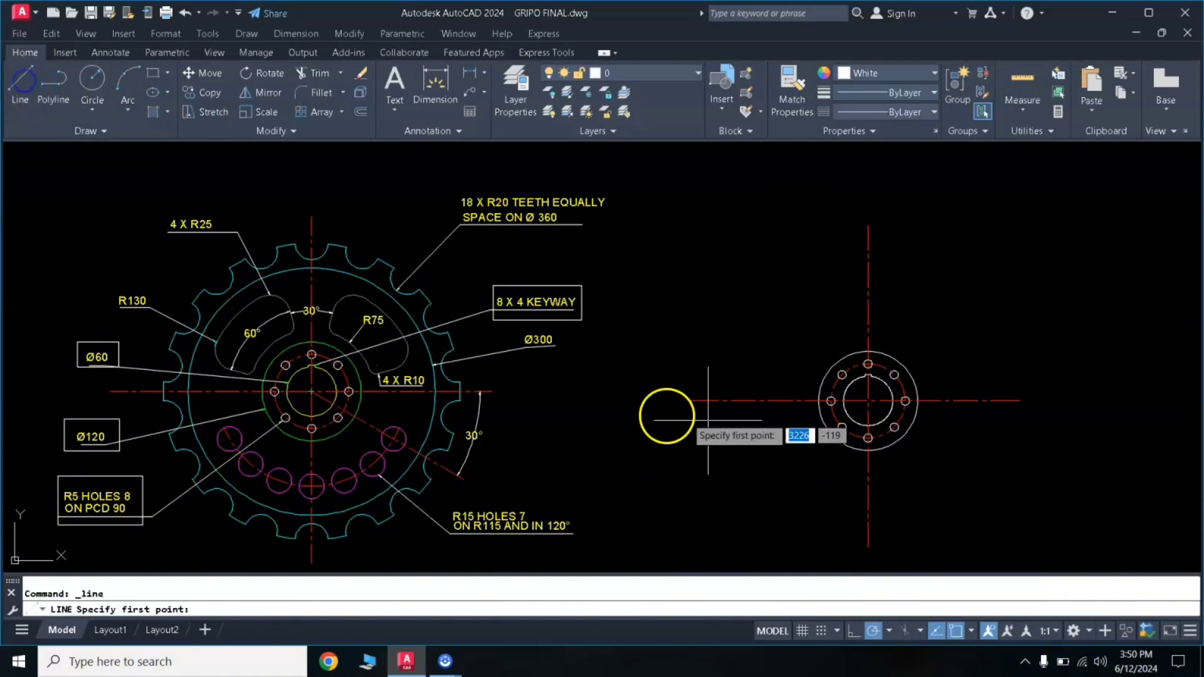
left_click(868, 401)
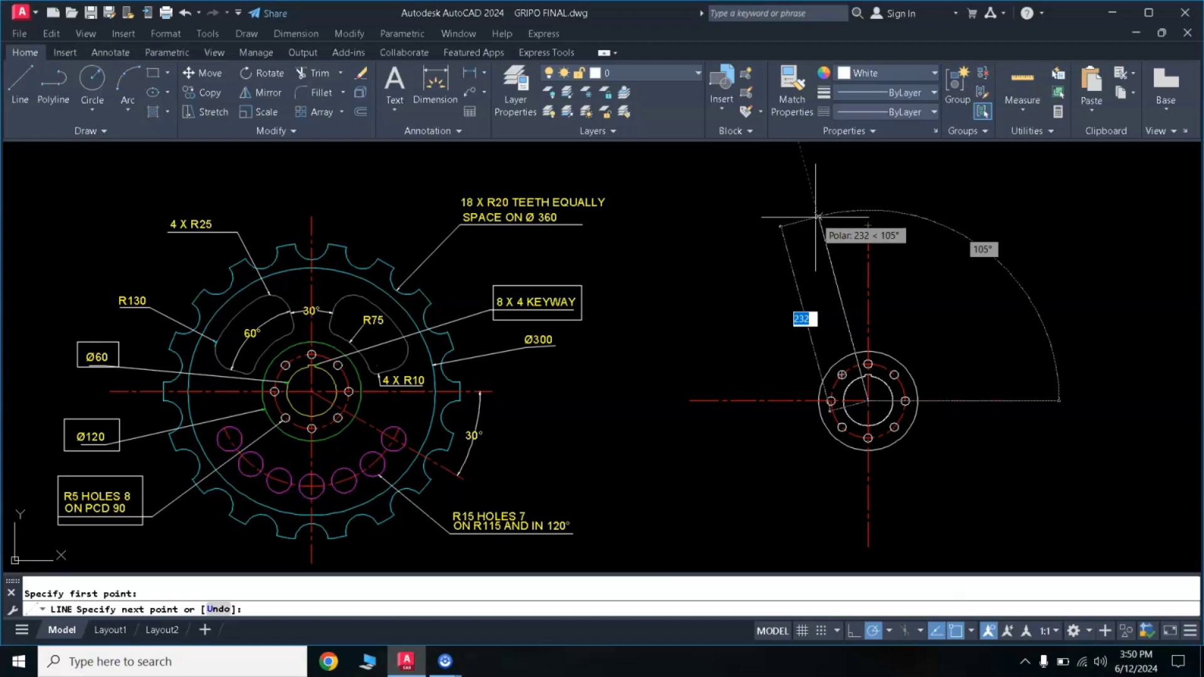
left_click(817, 217)
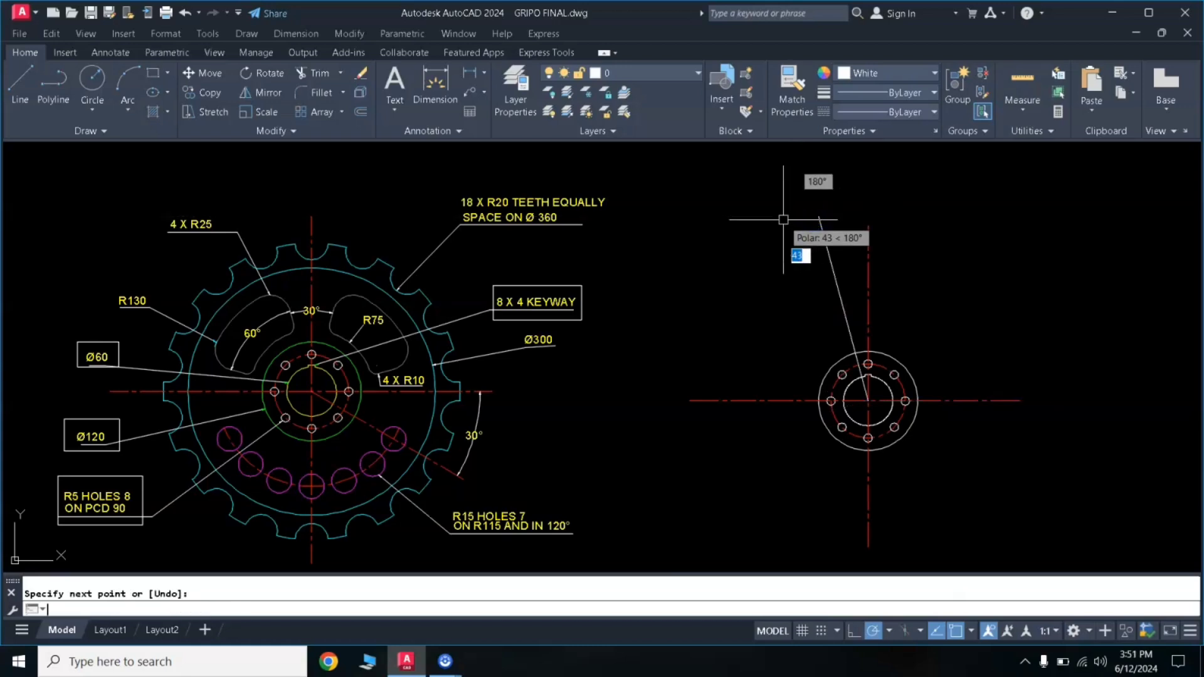
right_click(731, 250)
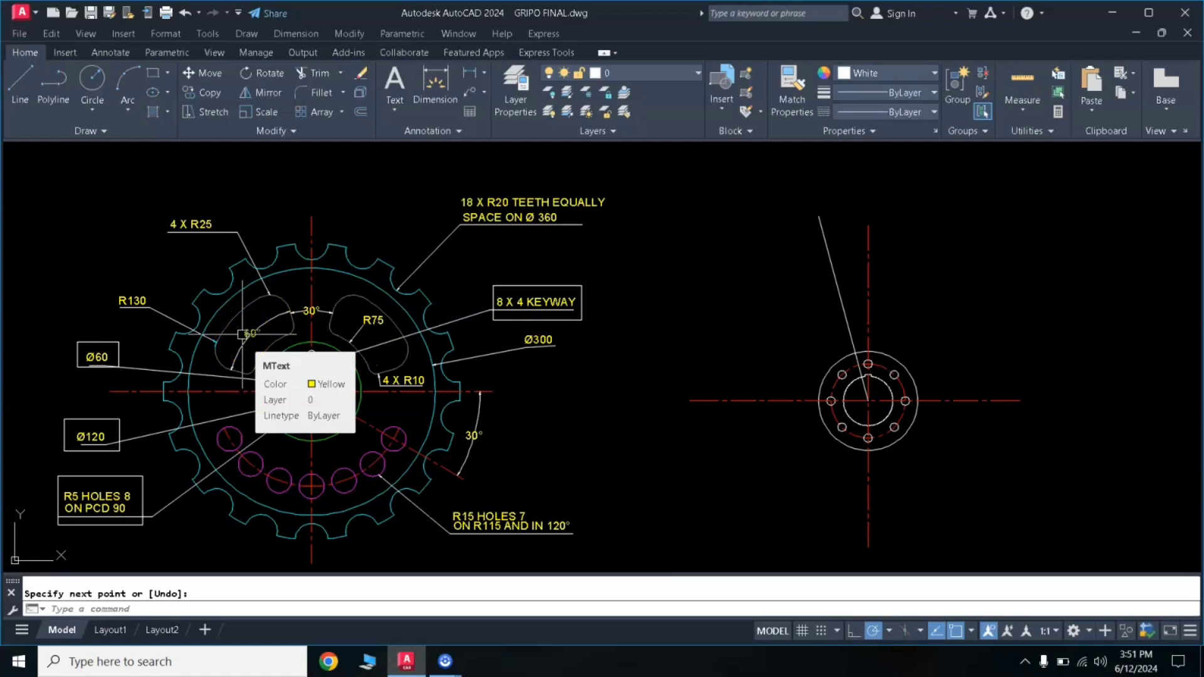
Draw a second line about 278 long from the bore's centre at a polar angle of 165°
left_click(20, 81)
left_click(840, 429)
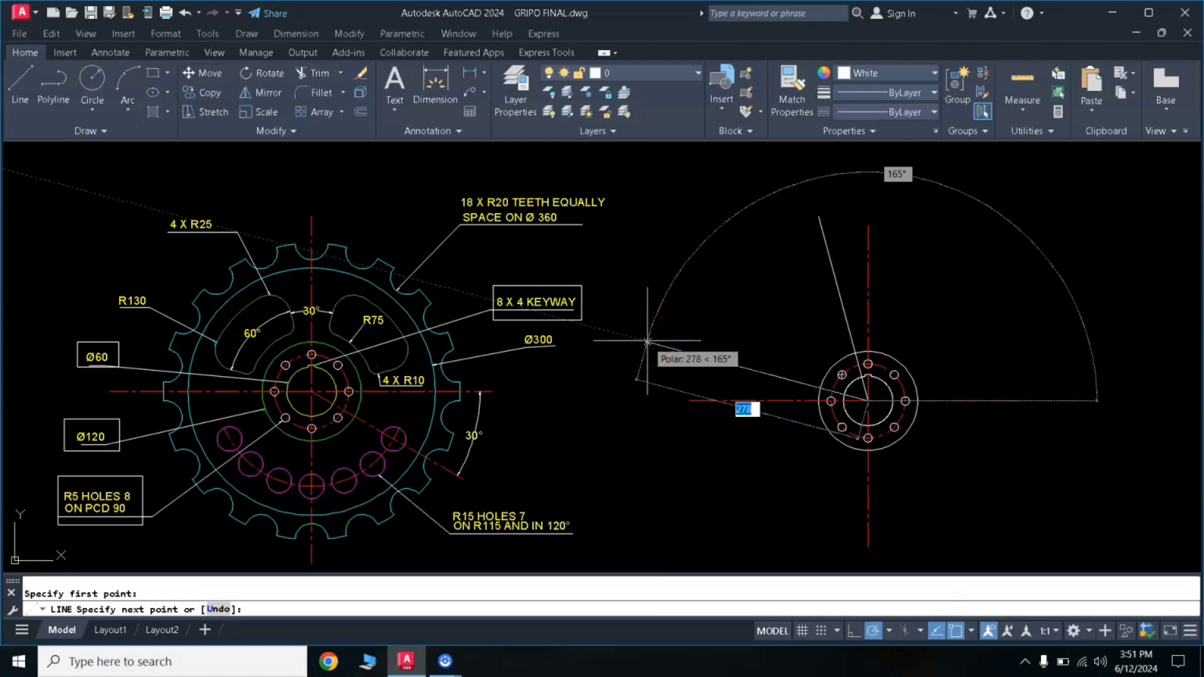
left_click(648, 341)
key("Return")
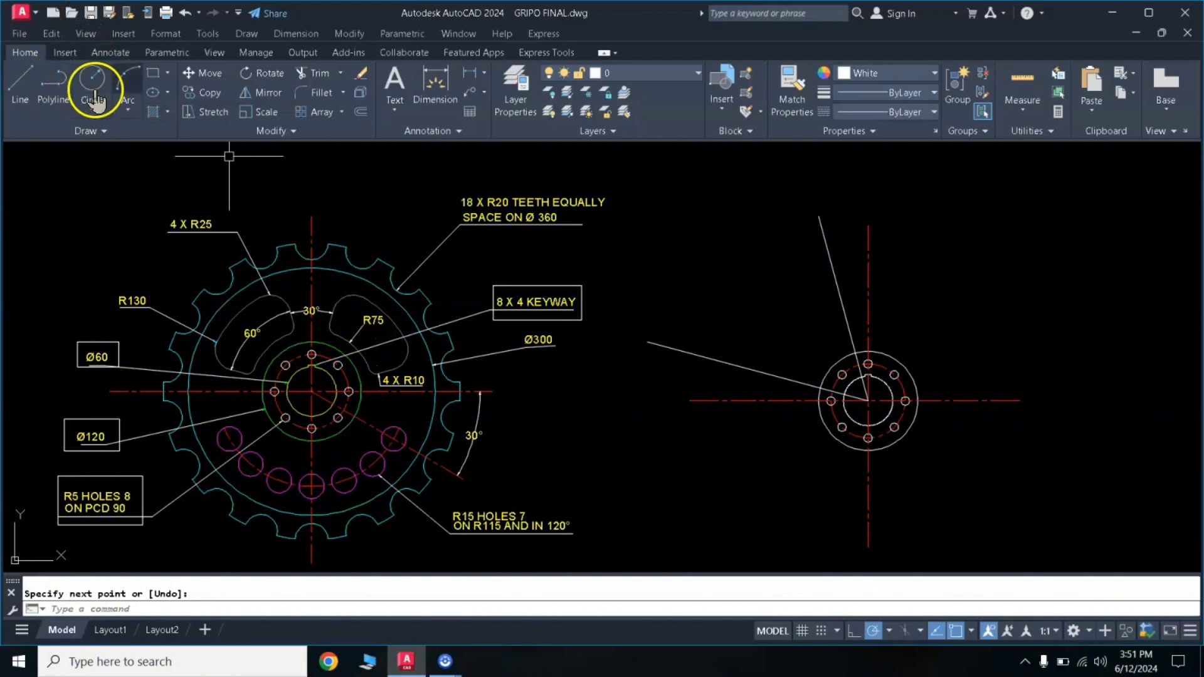
Frame the R75 label of the reference drawing with a rectangle
left_click(153, 73)
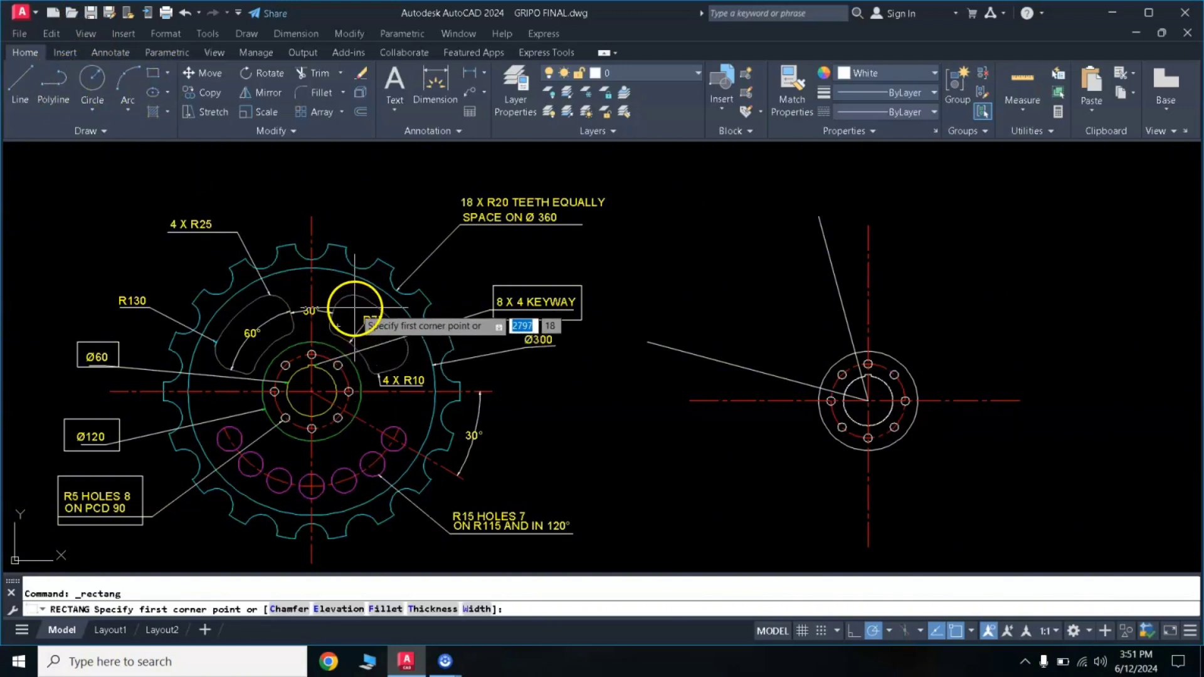
left_click(355, 308)
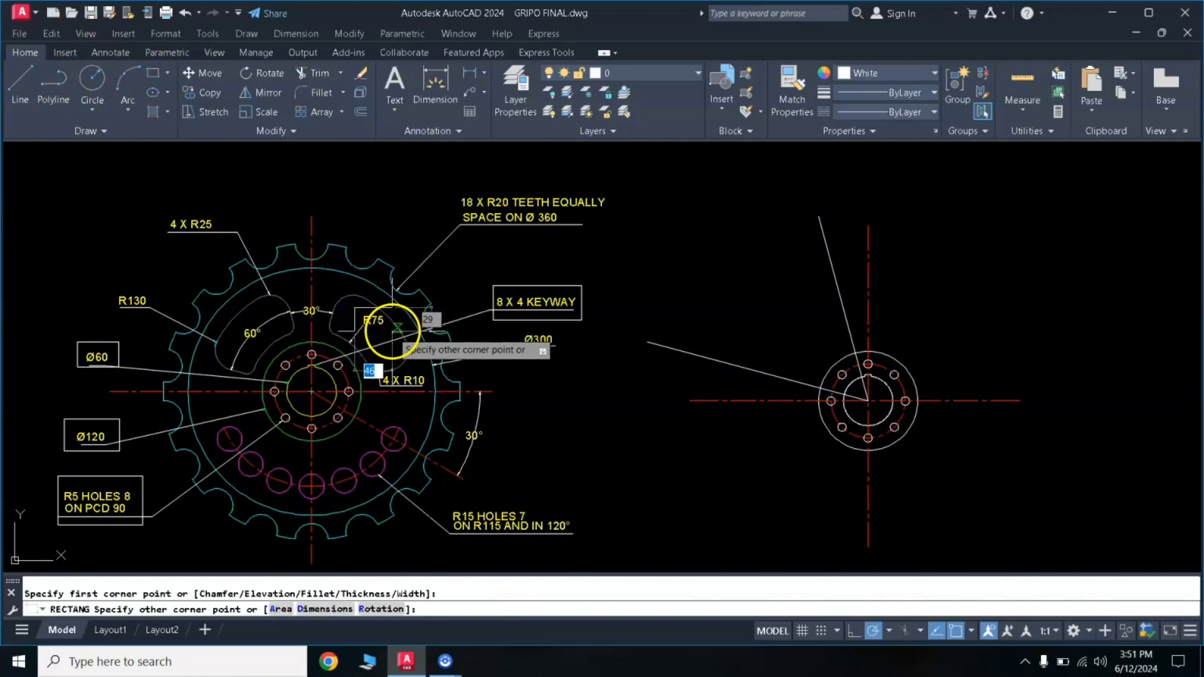
left_click(393, 330)
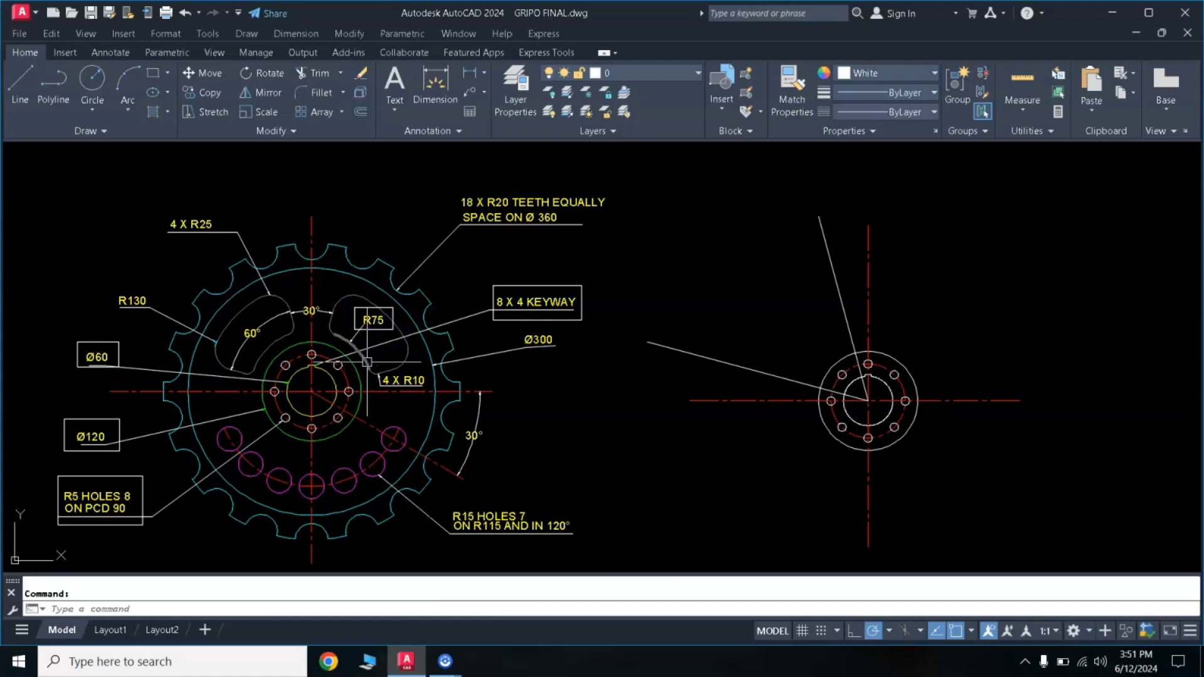
Draw a circle of radius 75 concentric with the keyed bore
left_click(92, 90)
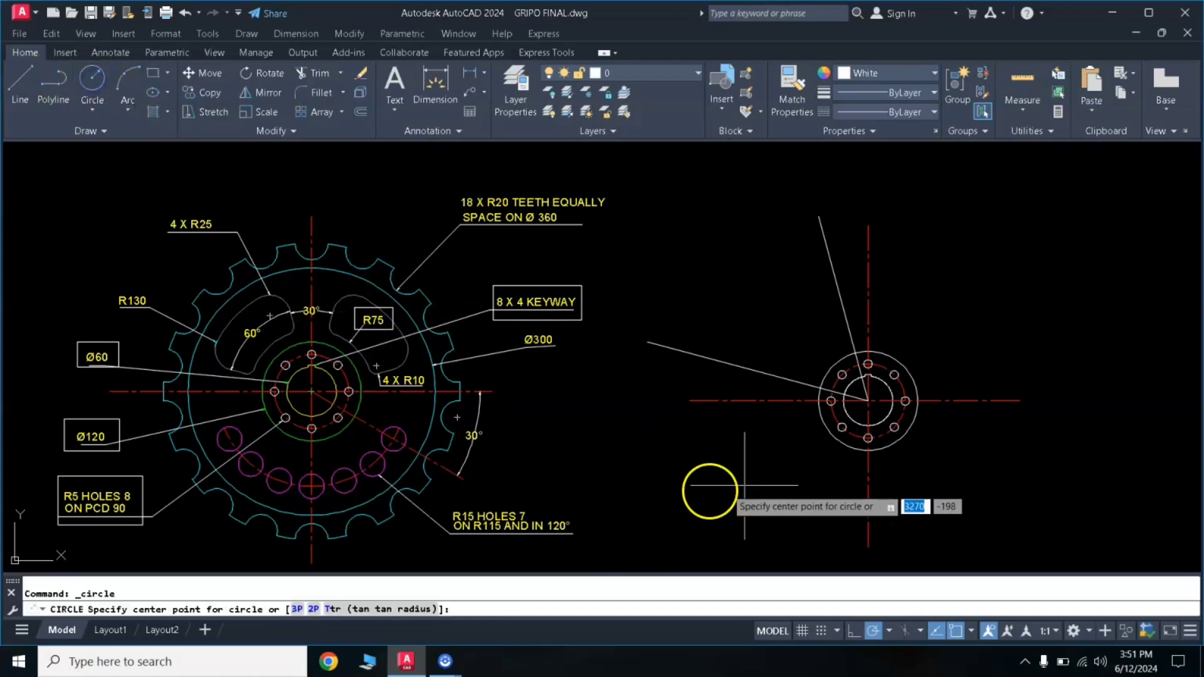
left_click(867, 400)
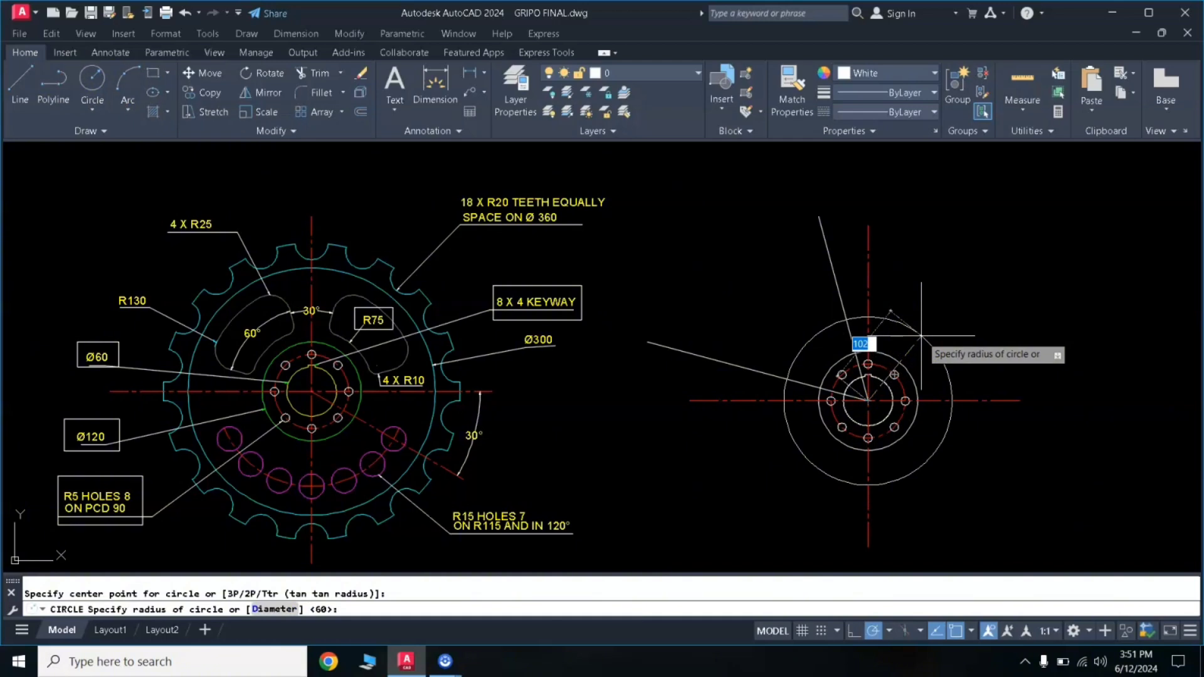
key("Return")
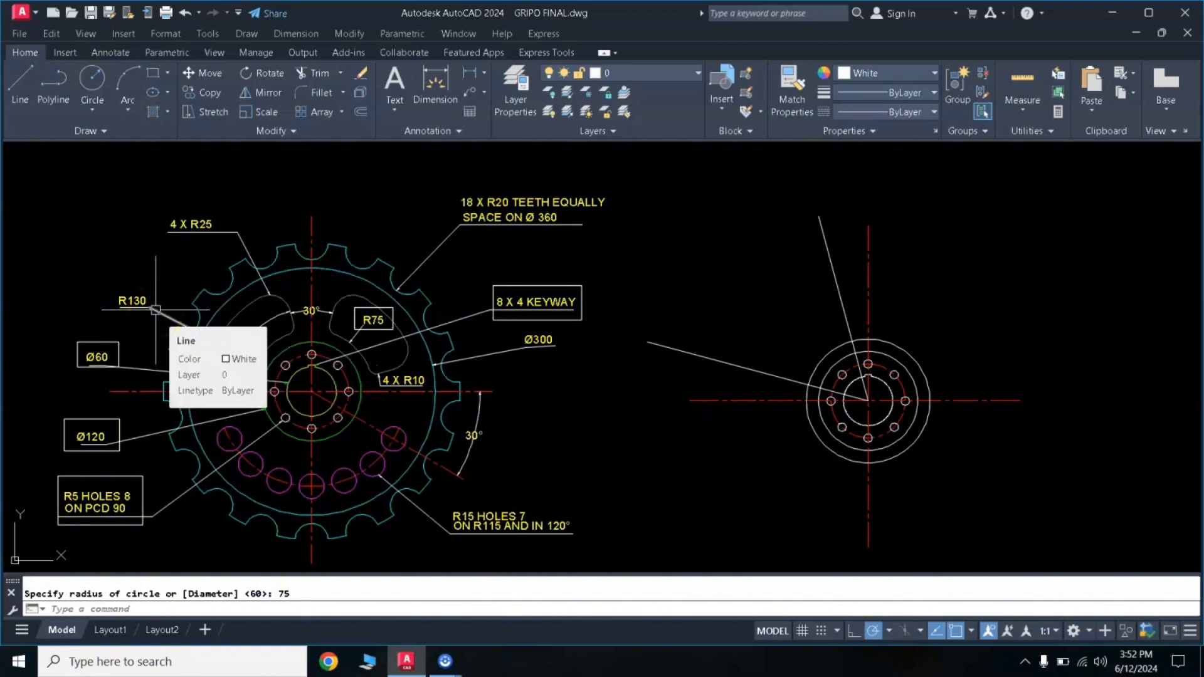
Draw a circle of radius 130 concentric with the keyed bore
left_click(92, 78)
left_click(868, 400)
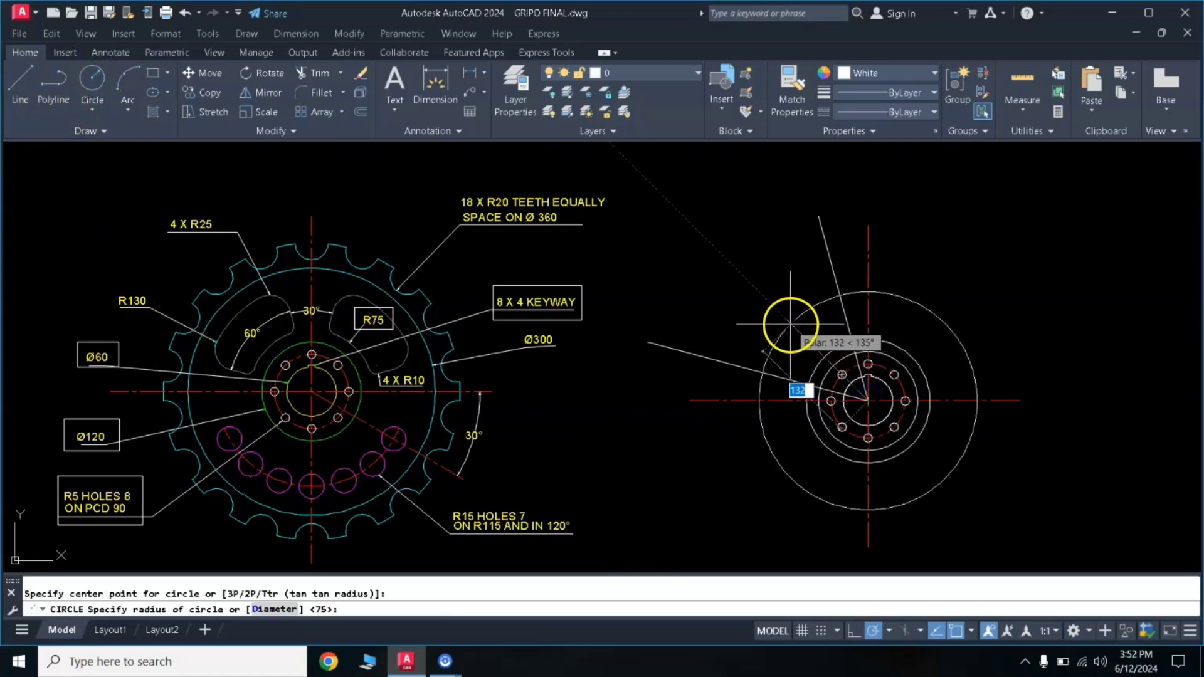
type("13")
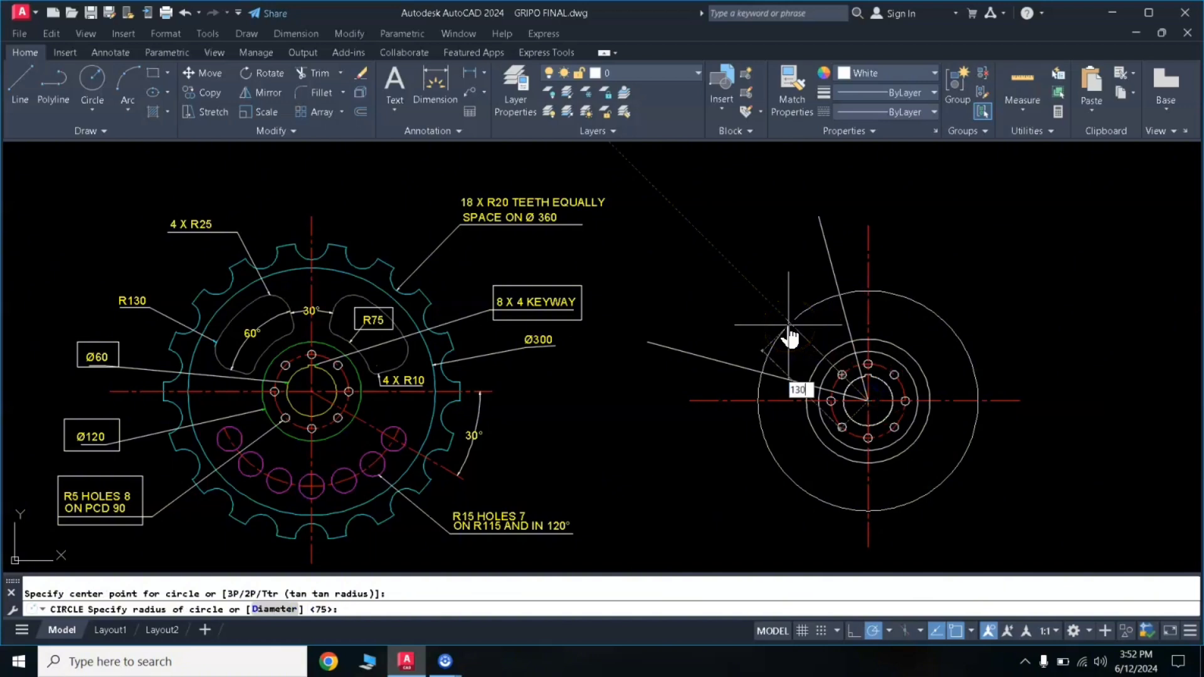
type("0")
key("Return")
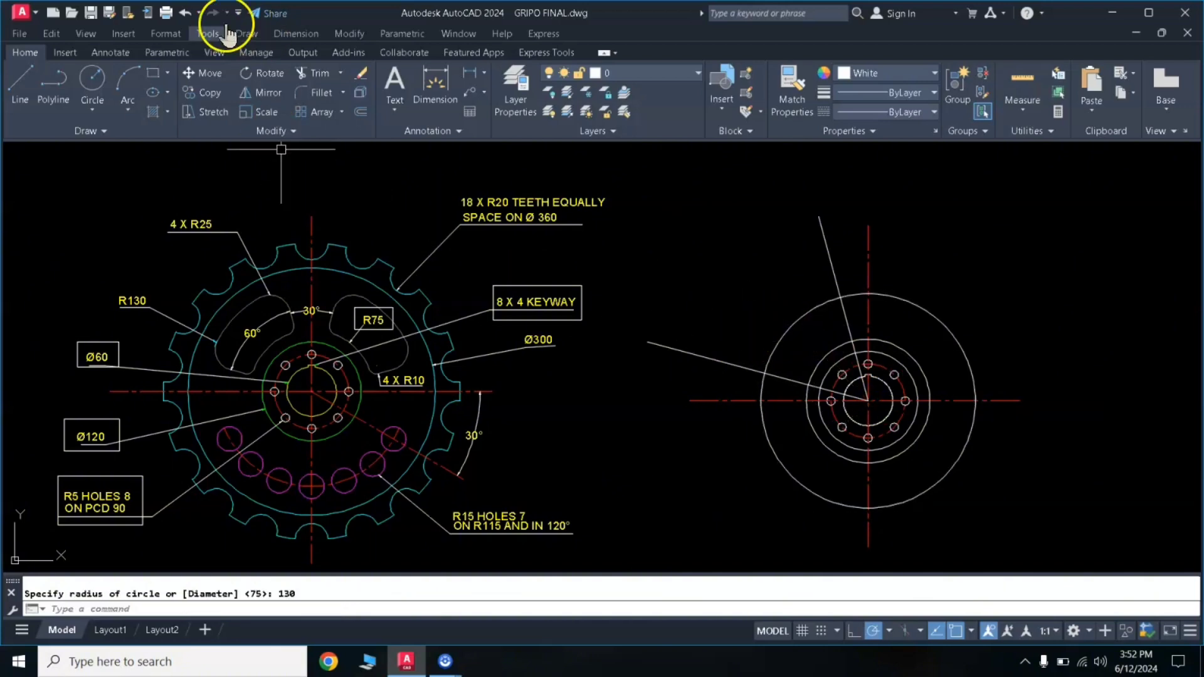
Frame the R130 label of the reference drawing with a rectangle
left_click(152, 73)
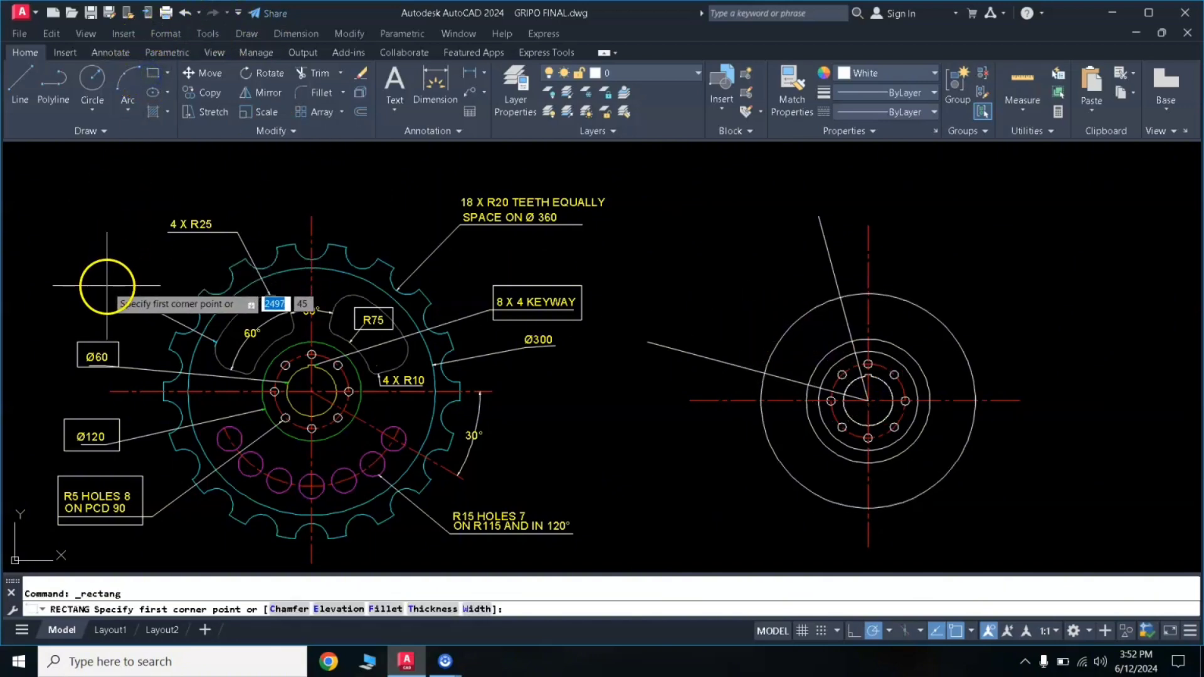
left_click(106, 286)
left_click(160, 316)
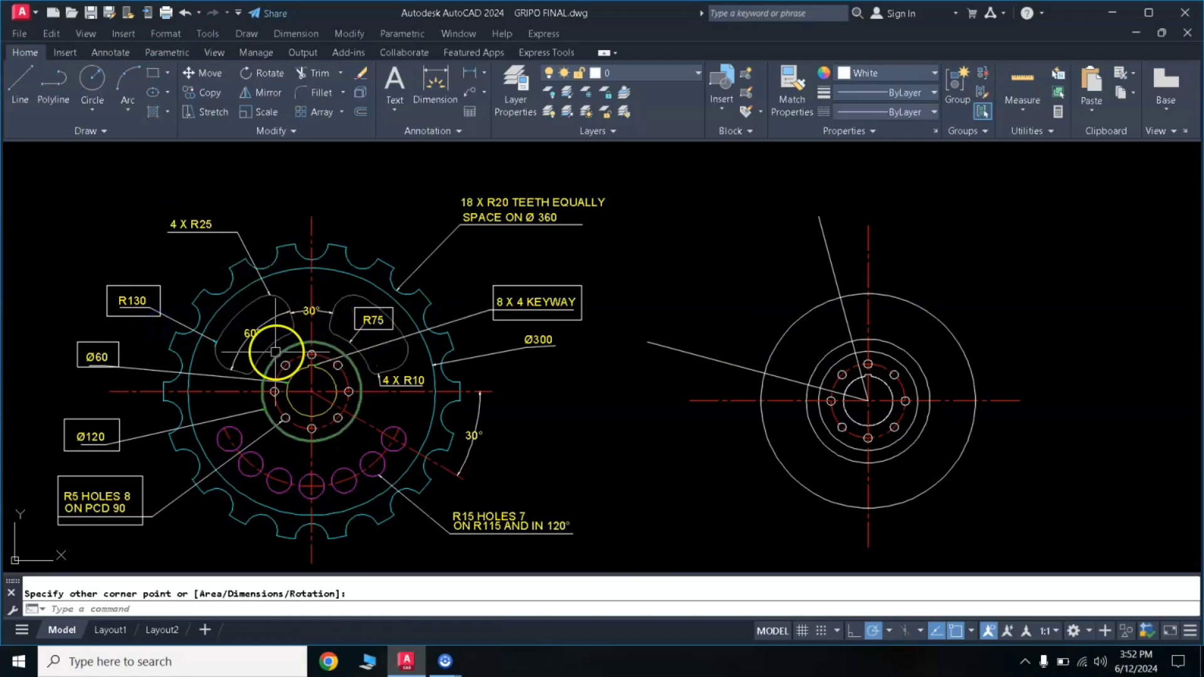
Trim both angled lines against the R75 and R130 circles, keeping only the segments between the circles
left_click(824, 362)
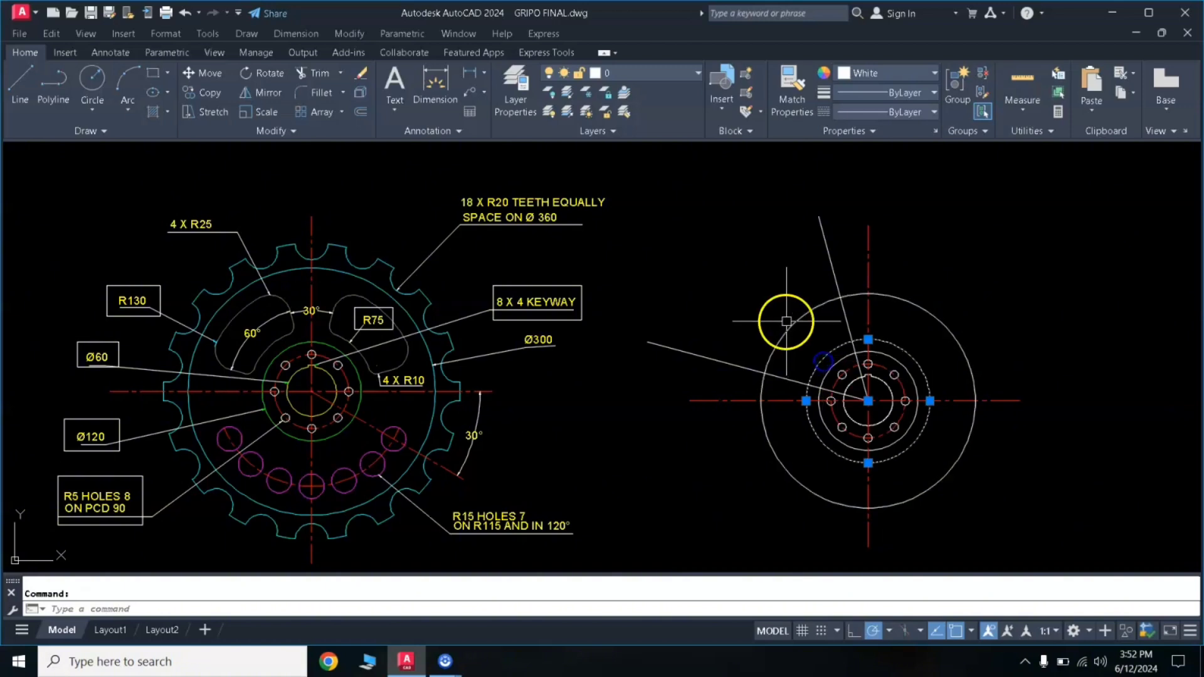
left_click(790, 324)
type("tr")
key("Return")
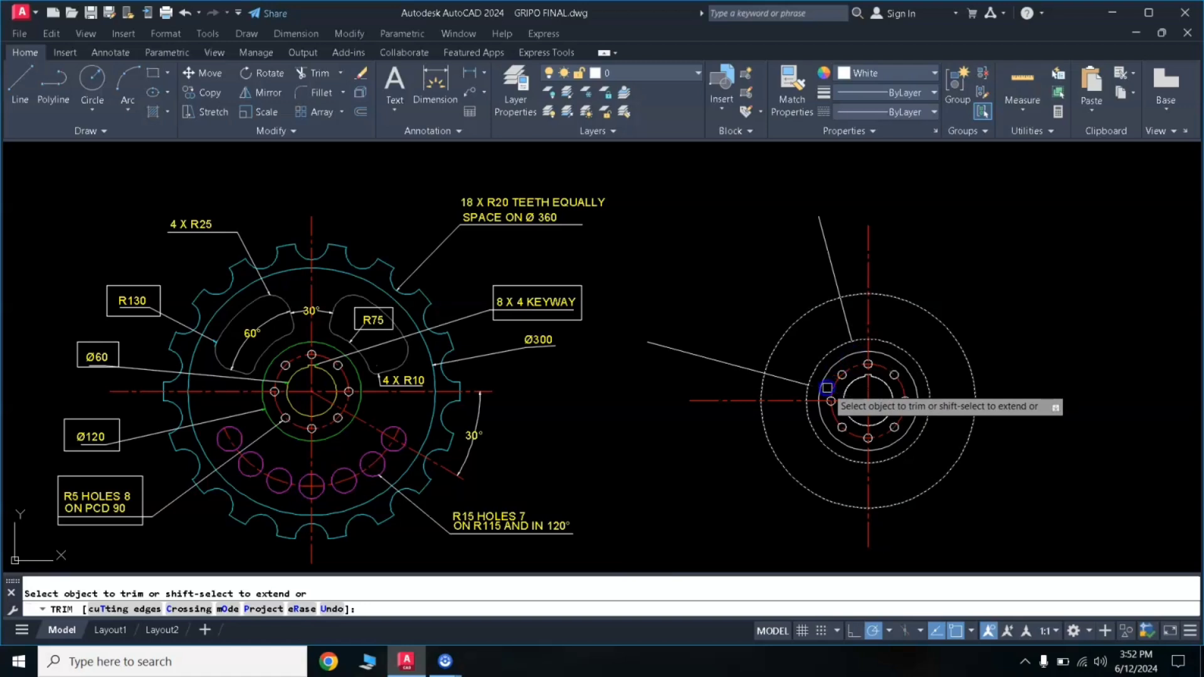
left_click(828, 258)
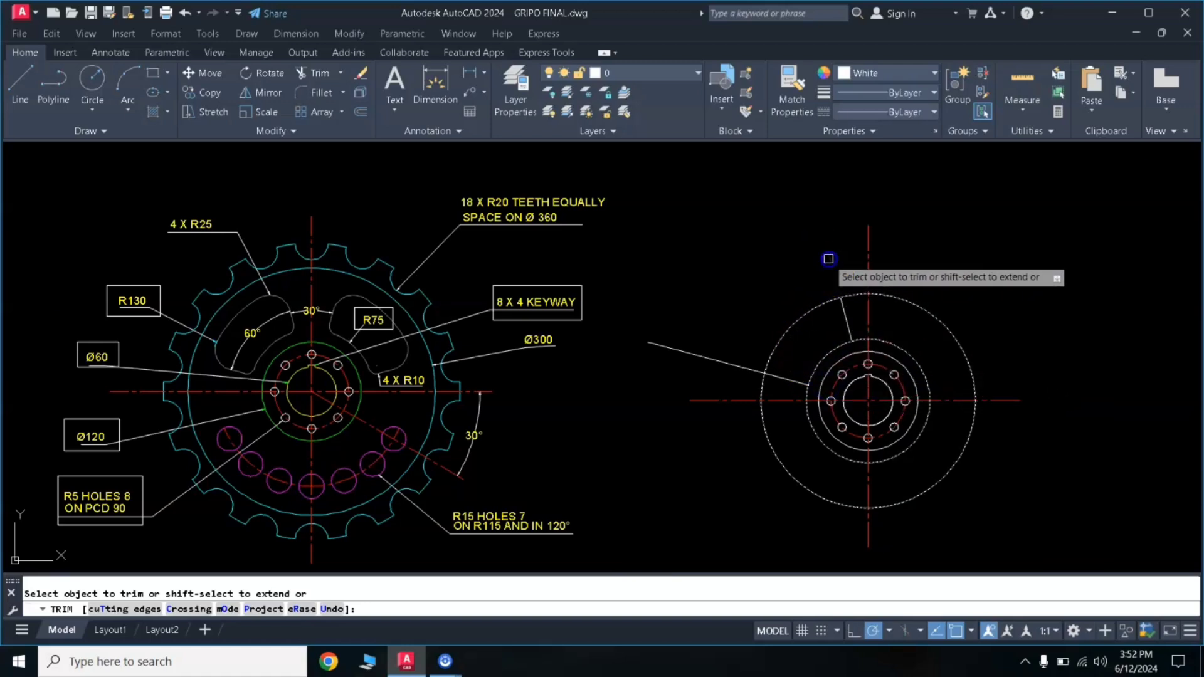
left_click(726, 361)
key("Return")
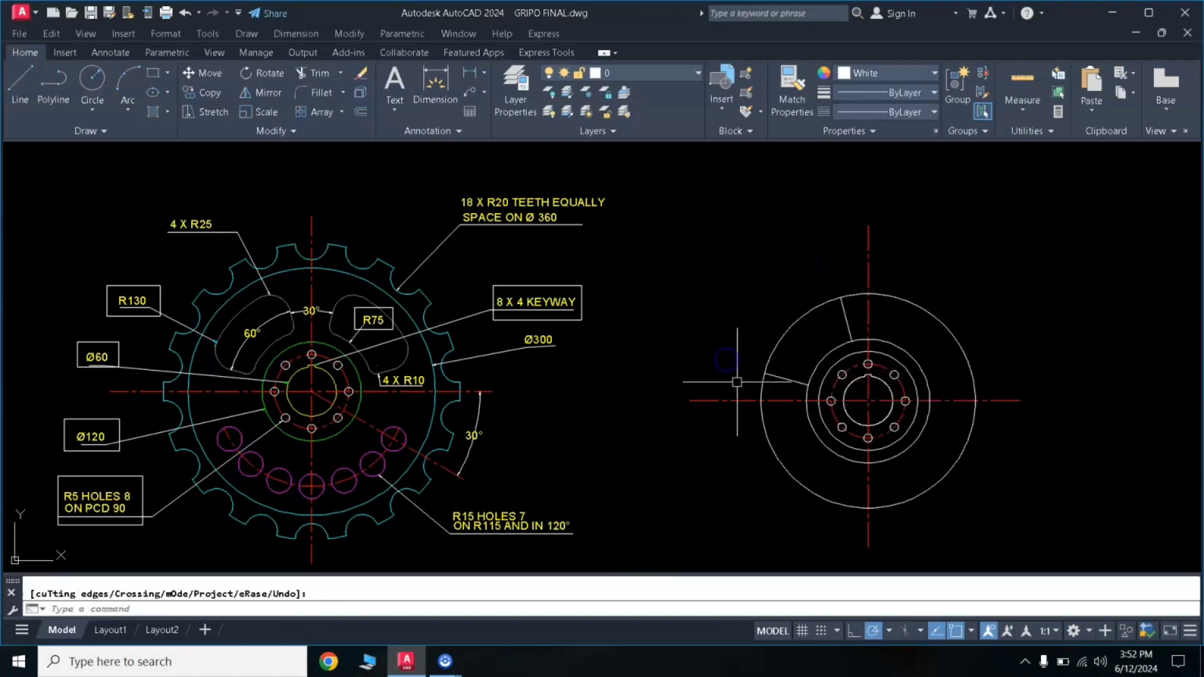
Trim the R75 and R130 circles against the two angled lines, keeping only the arcs of the 60° pocket between them
left_click(794, 381)
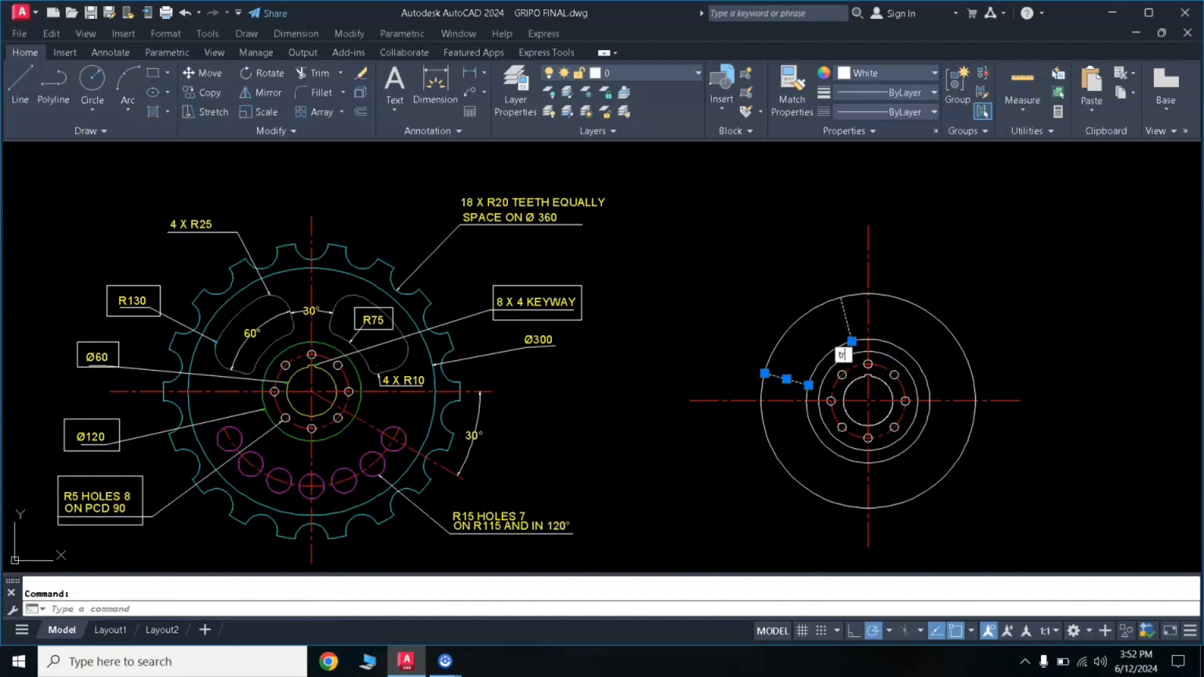
type("tr")
key("Return")
left_click(905, 302)
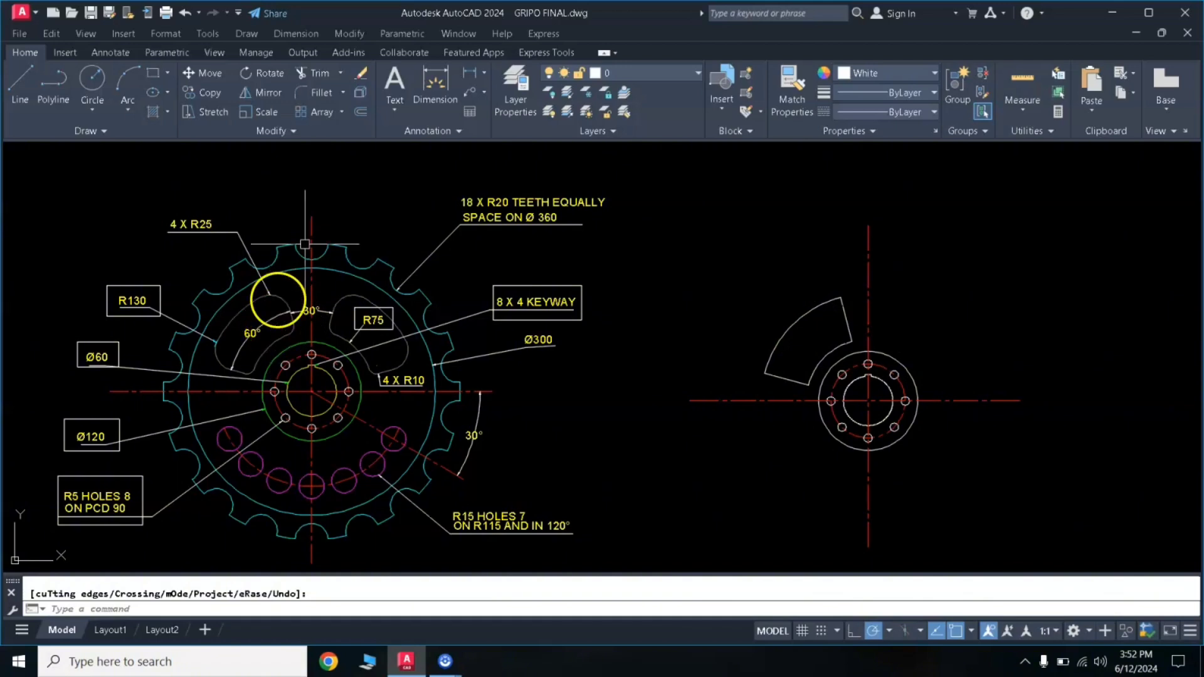
Frame the 4 X R25 label of the reference drawing with a rectangle
left_click(153, 76)
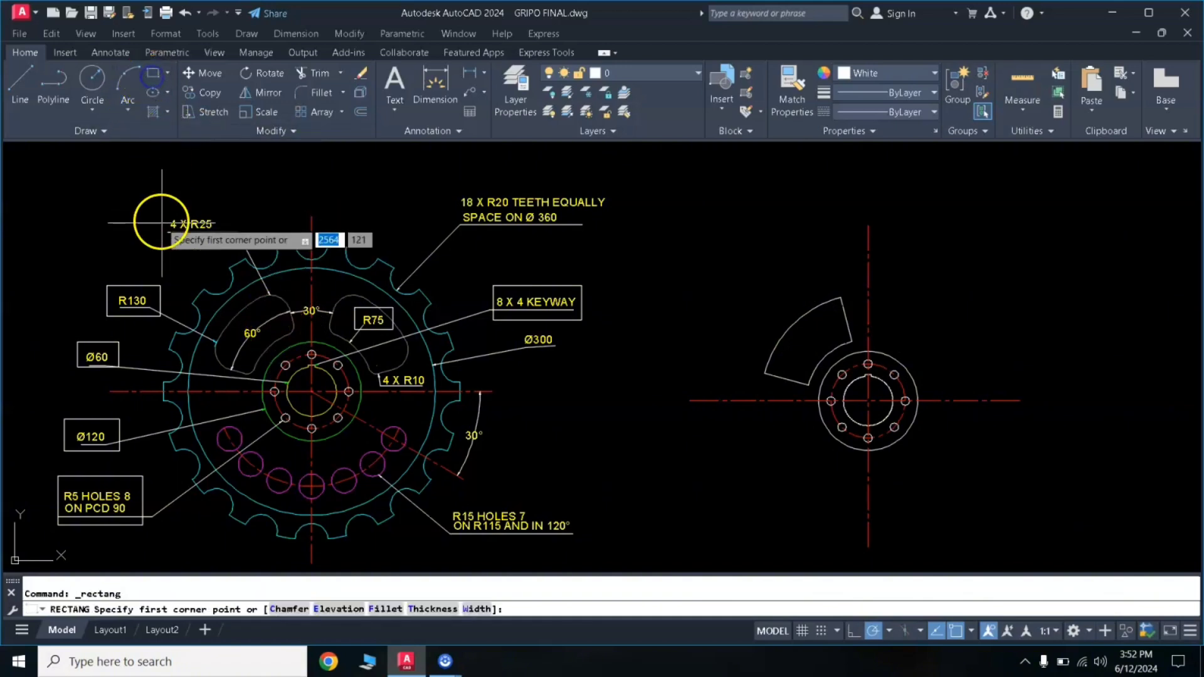
left_click(158, 206)
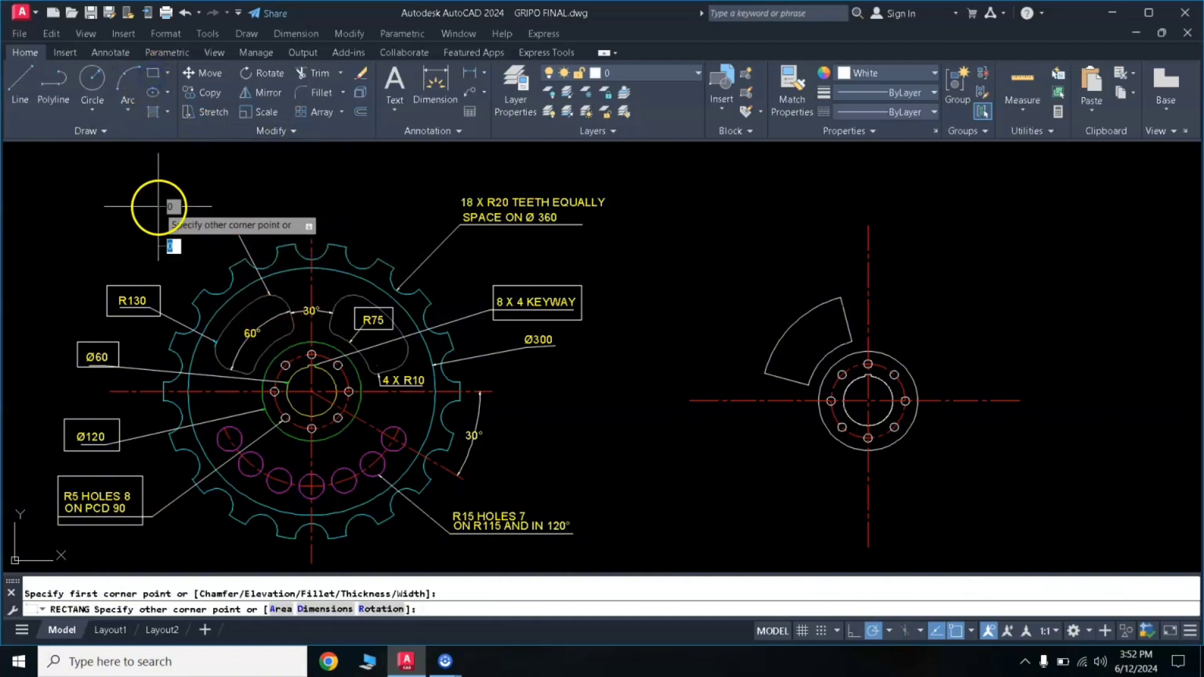
left_click(230, 247)
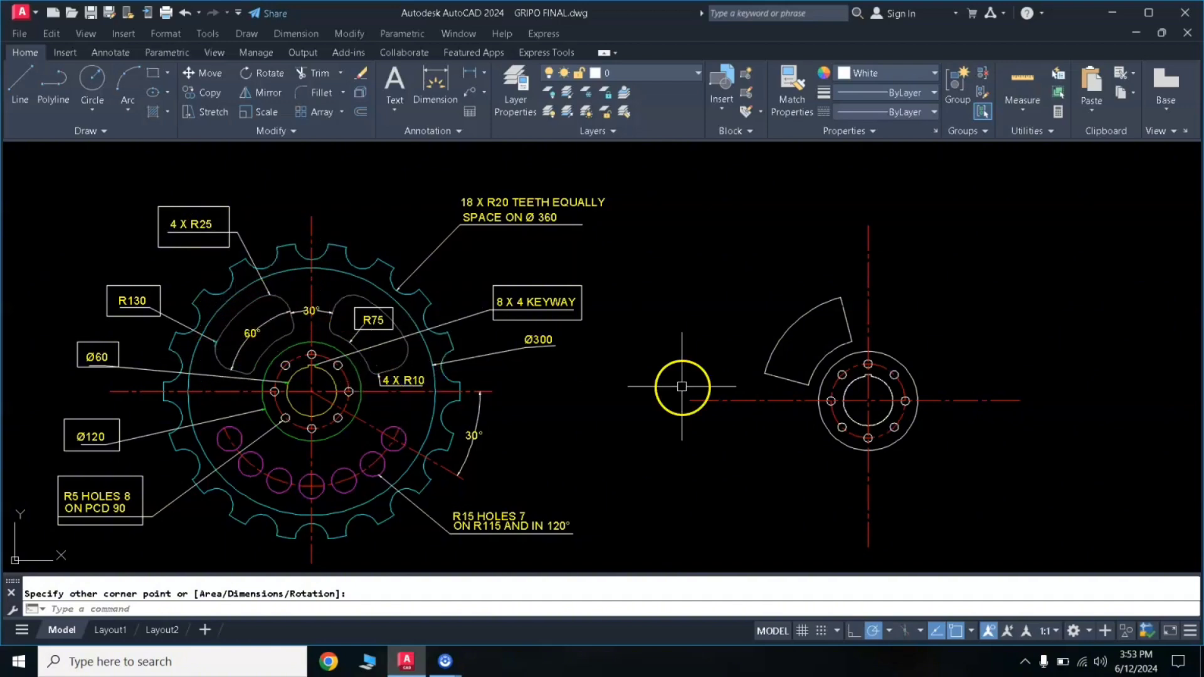
Fillet the two outer corners of the 60° pocket with a radius of 25
type("f")
key("Return")
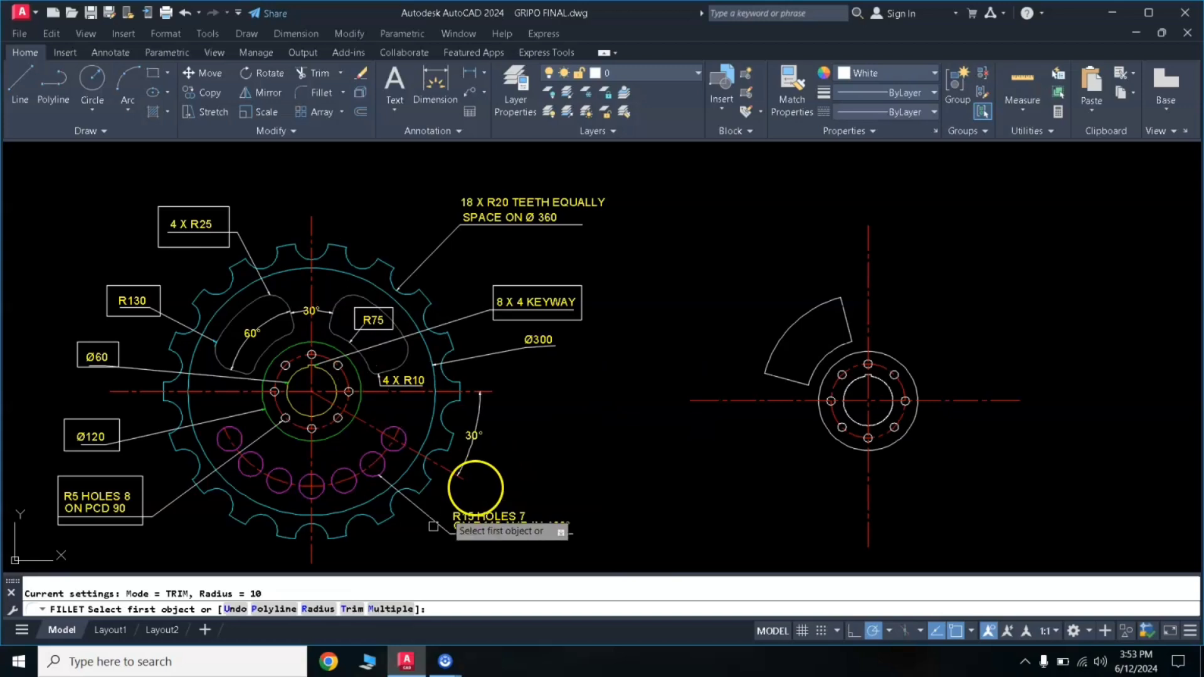
left_click(324, 610)
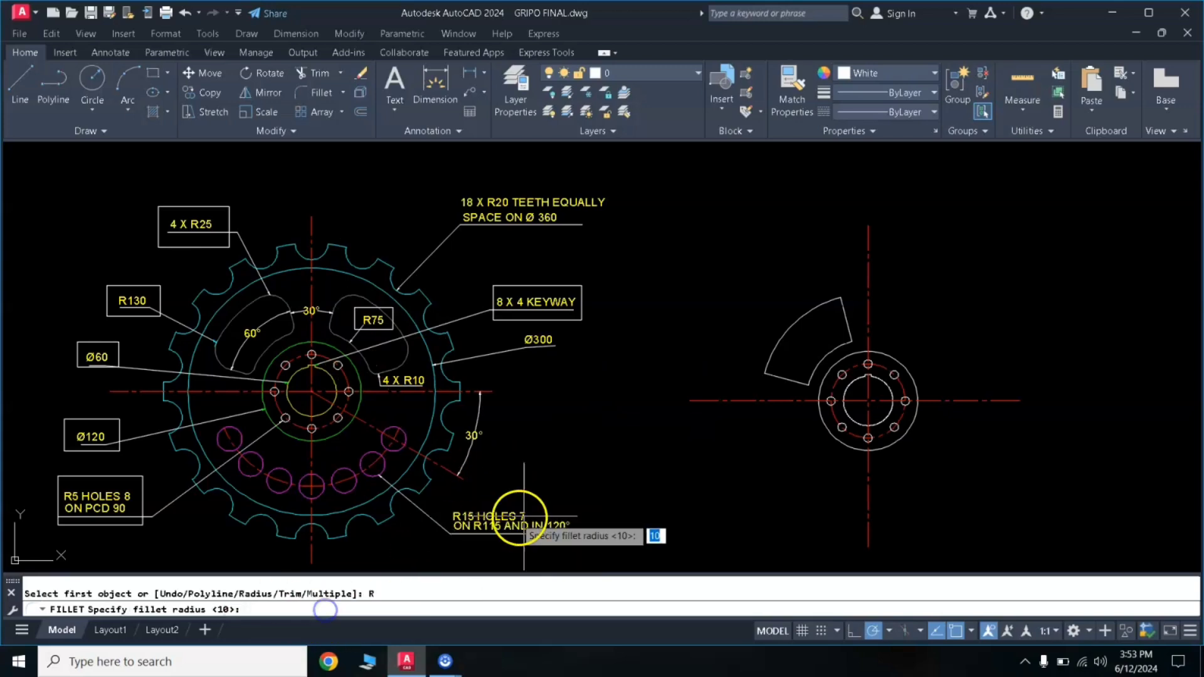
key("Return")
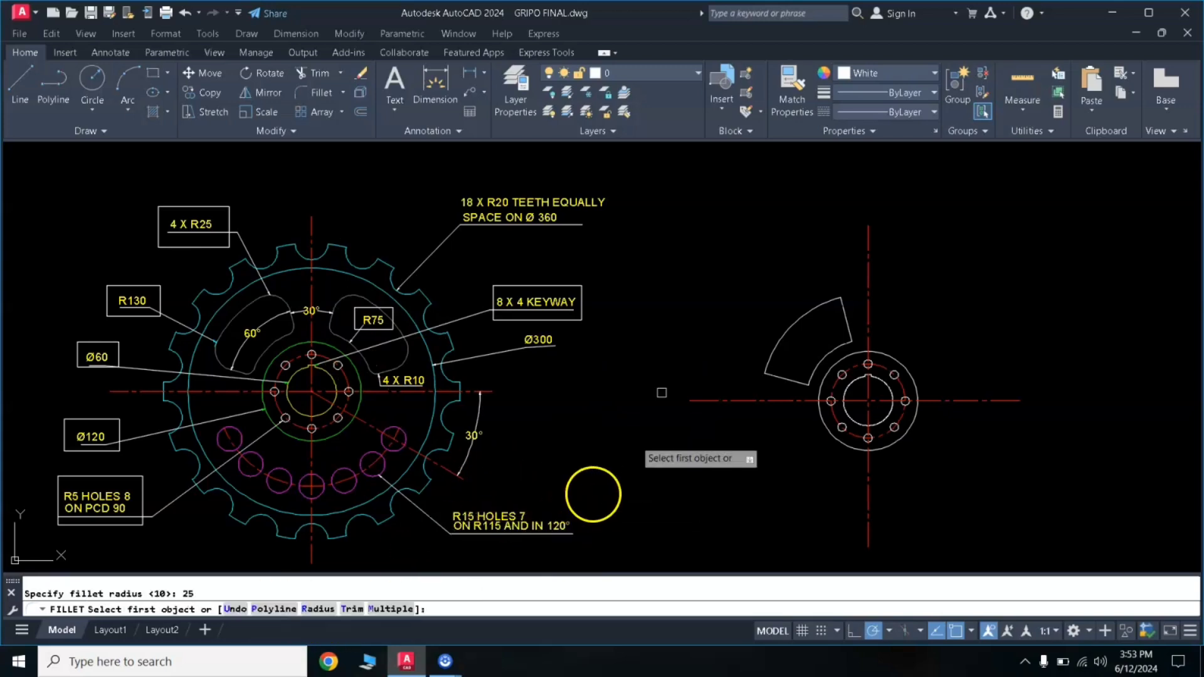
left_click(821, 306)
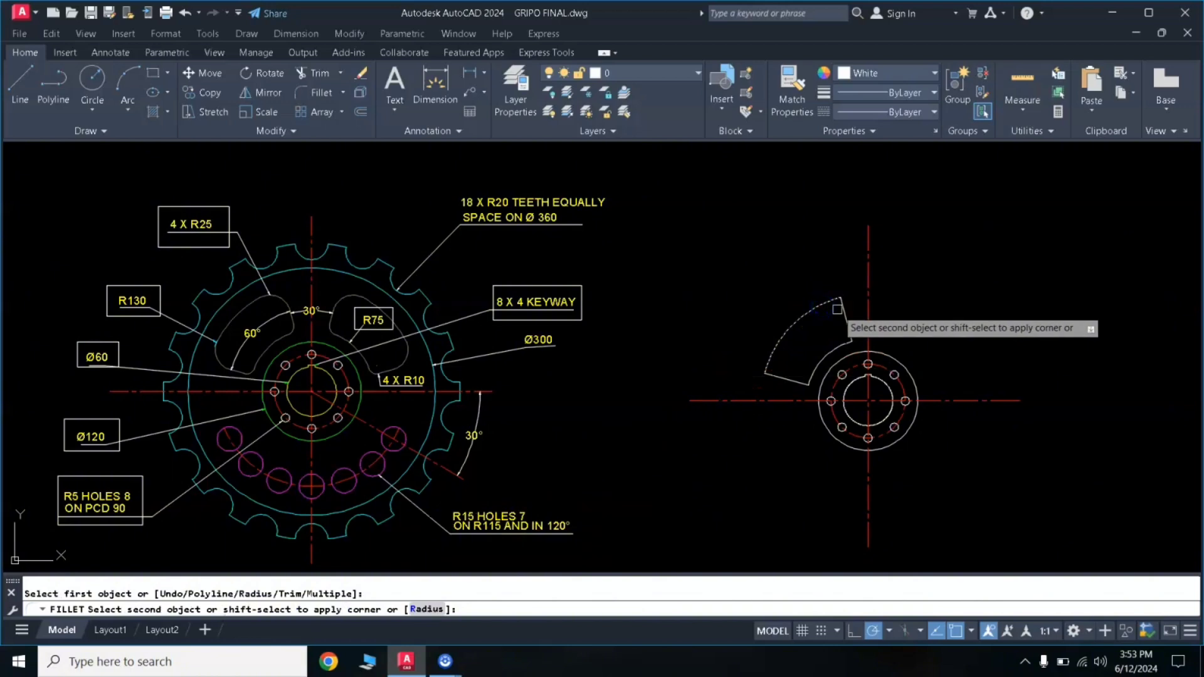
left_click(839, 310)
key("Return")
left_click(783, 329)
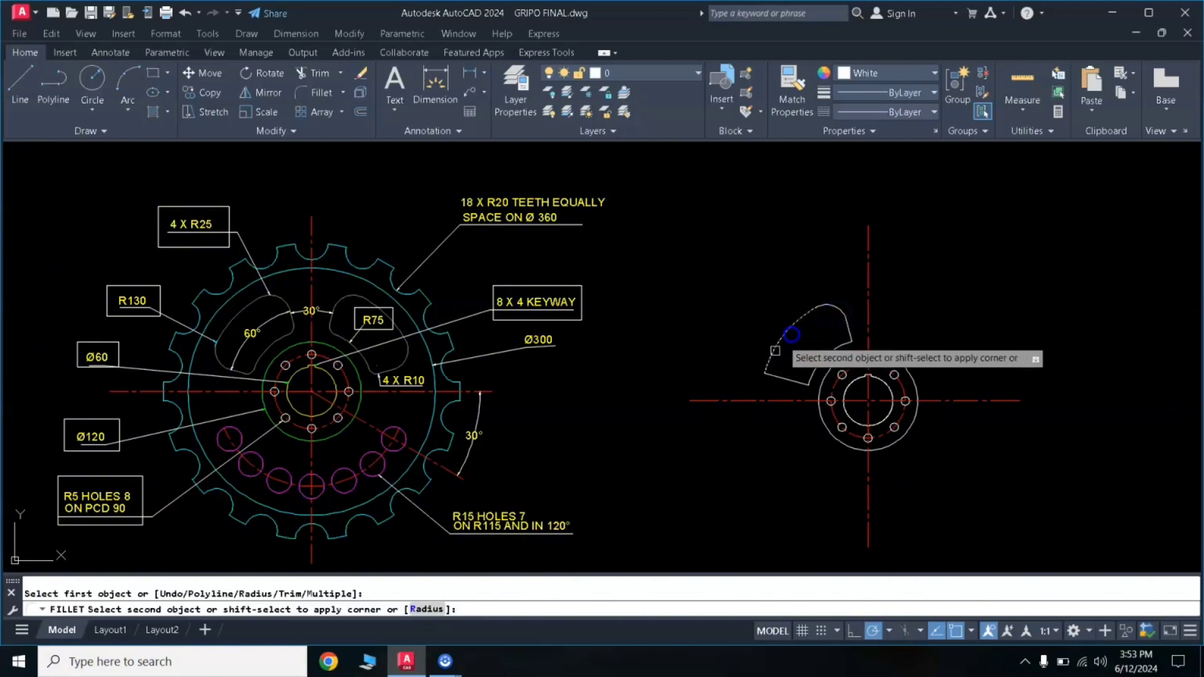
left_click(773, 380)
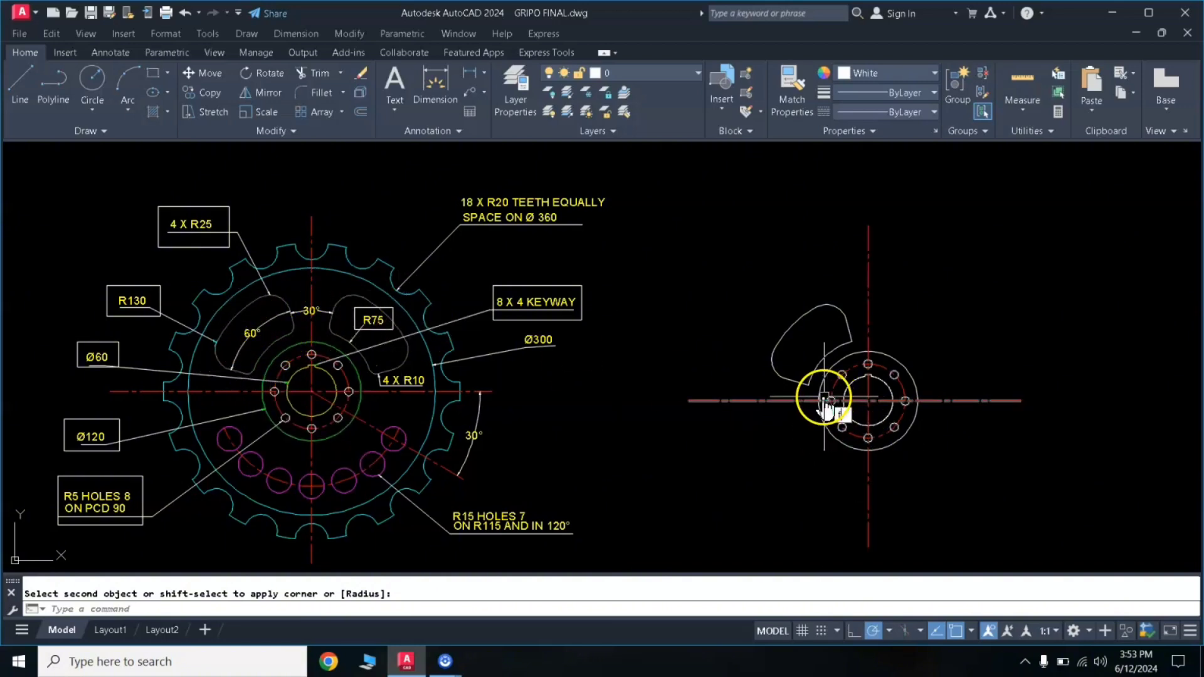
Fillet the two inner corners of the 60° pocket with a radius of 10
key("Escape")
key("space")
type("r")
key("Return")
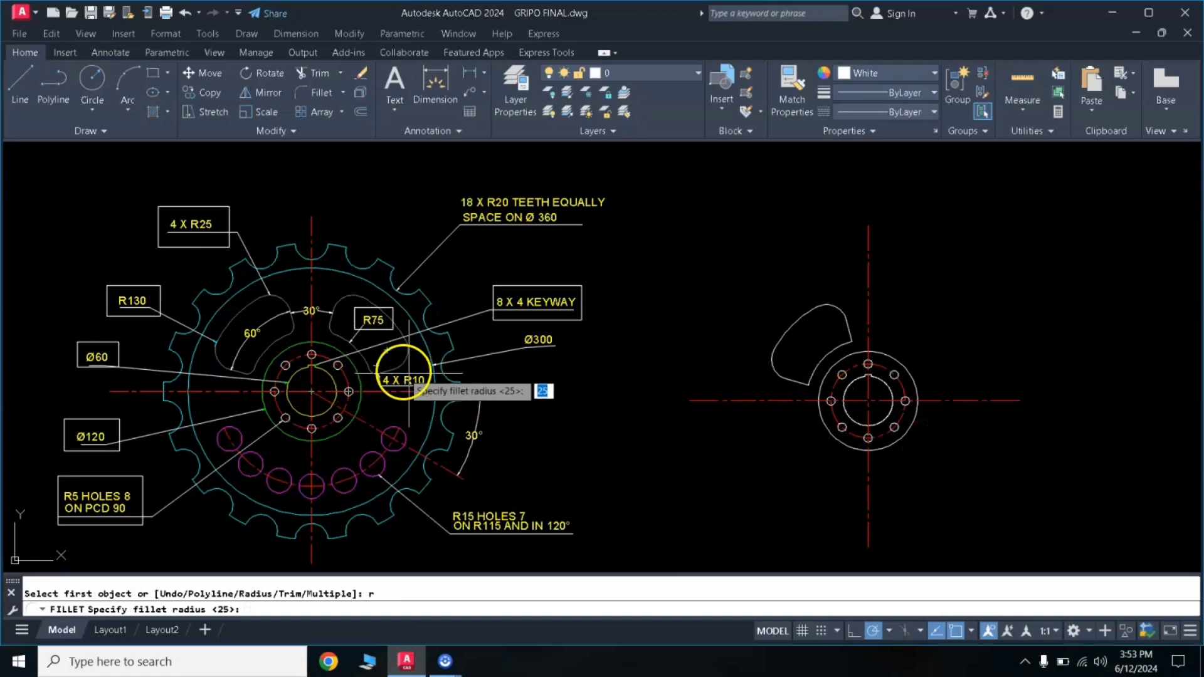
type("1")
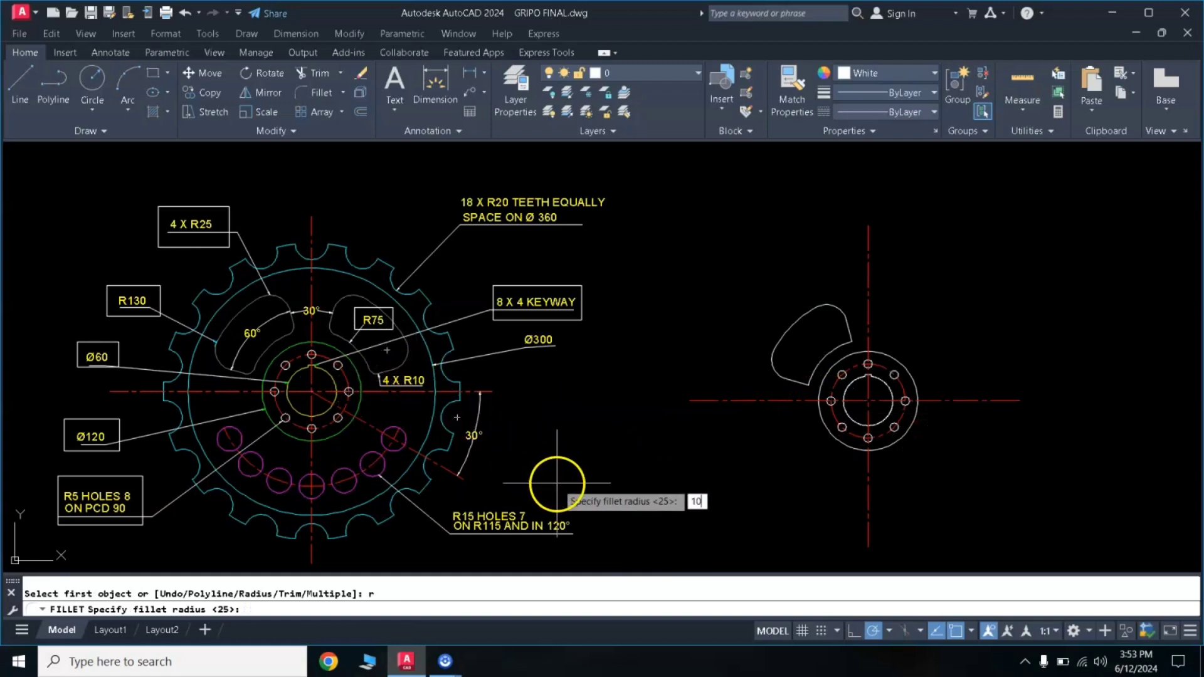
type("0")
key("Return")
left_click(840, 345)
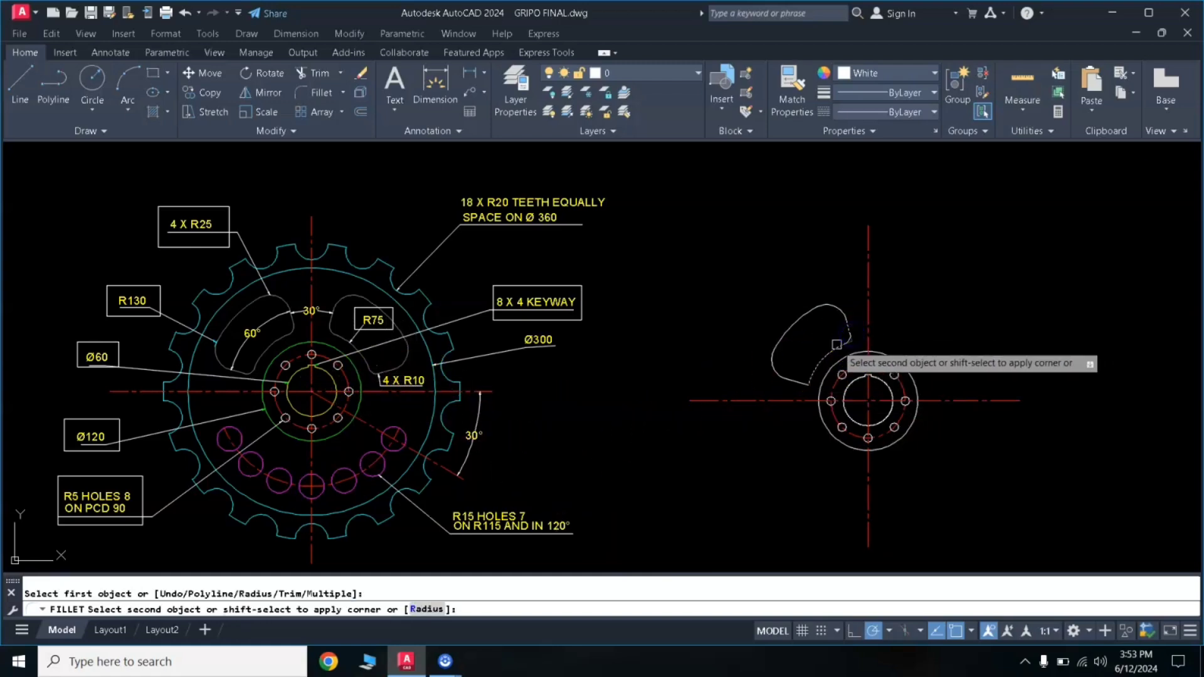
left_click(848, 331)
key("space")
left_click(798, 381)
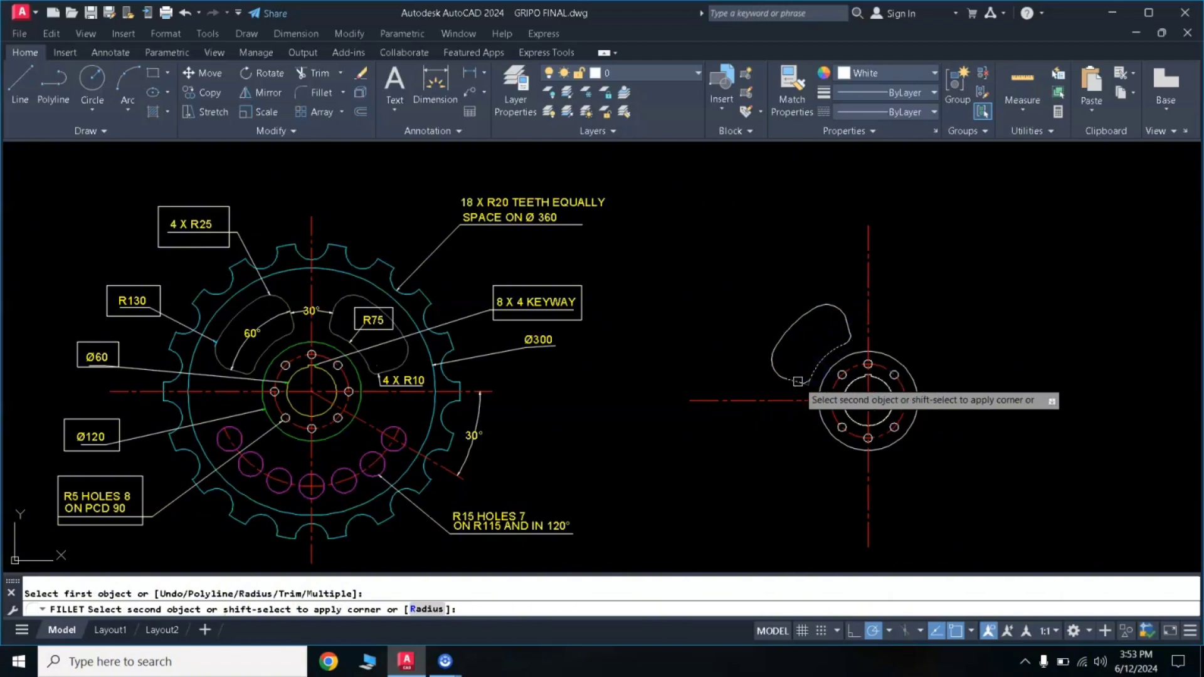
left_click(796, 381)
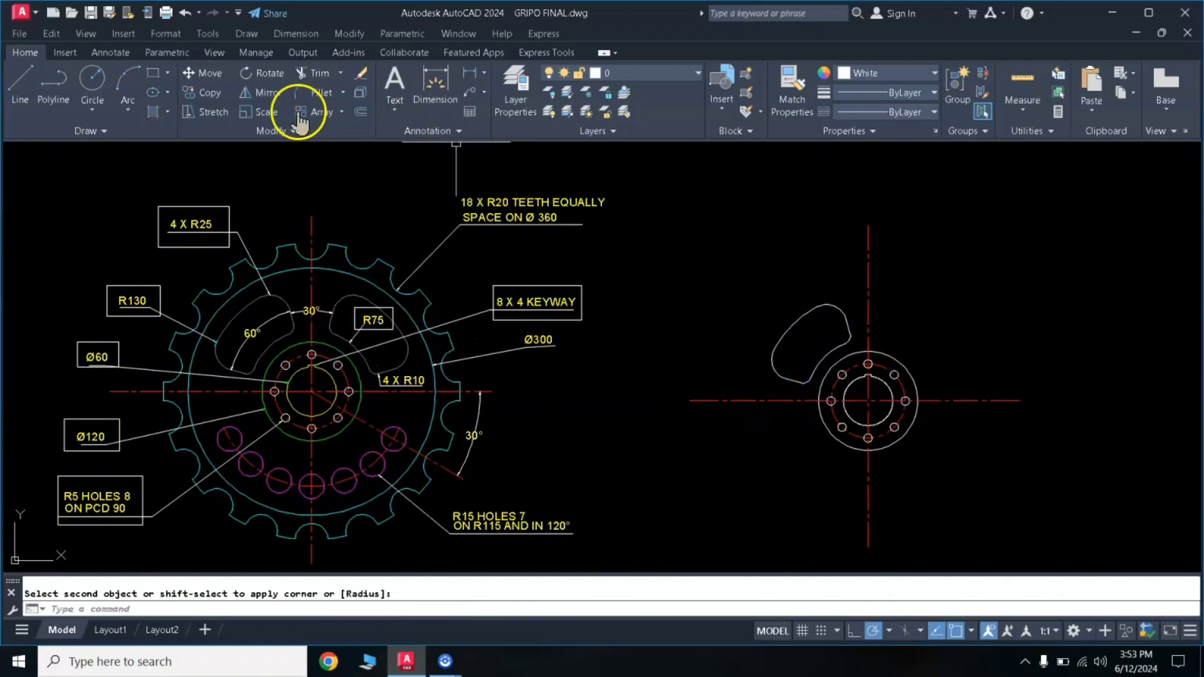
Frame the 4 X R10 label of the reference drawing with a rectangle
left_click(151, 74)
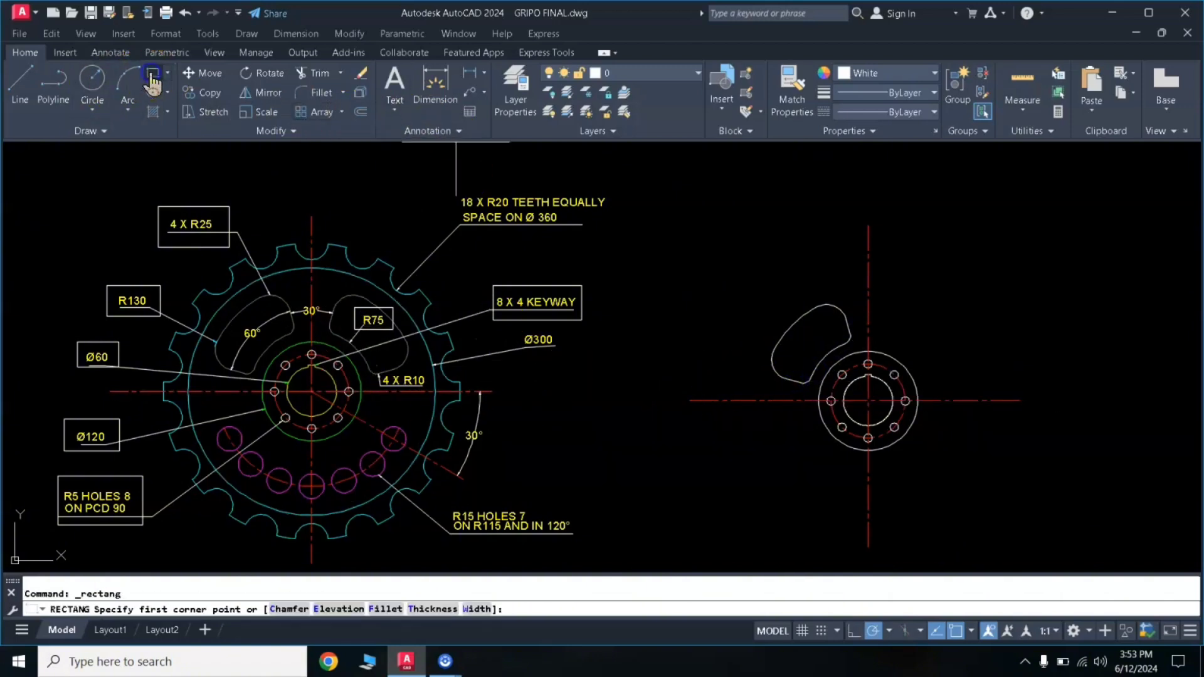
left_click(368, 375)
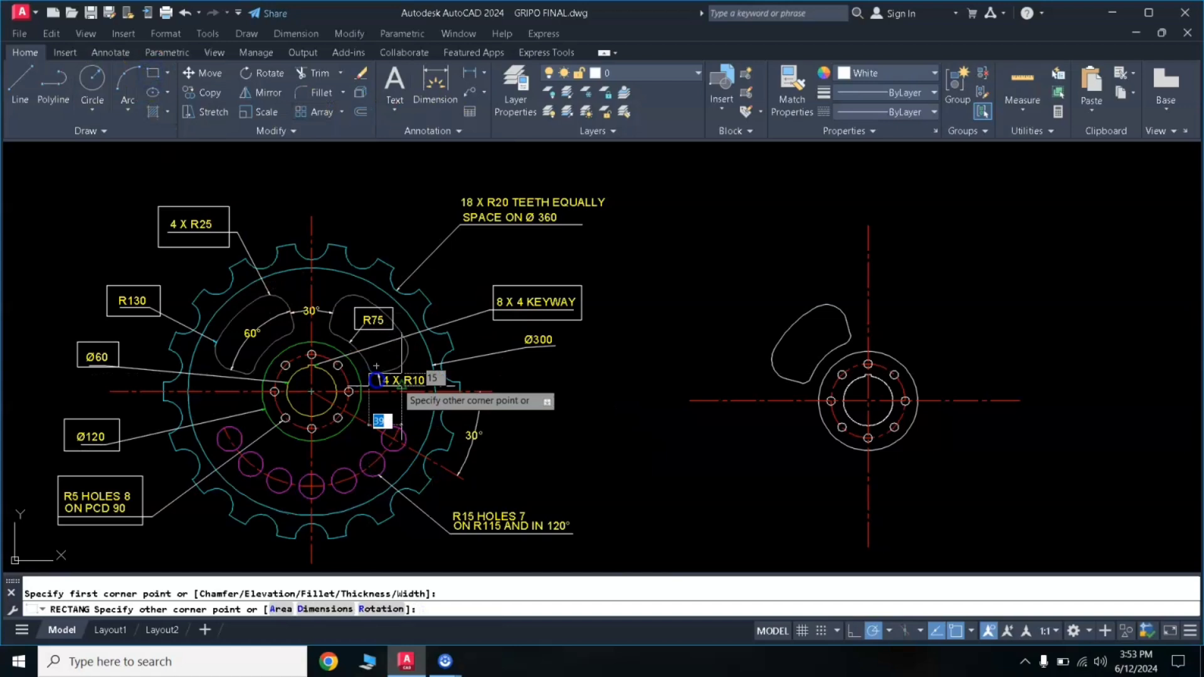
left_click(435, 393)
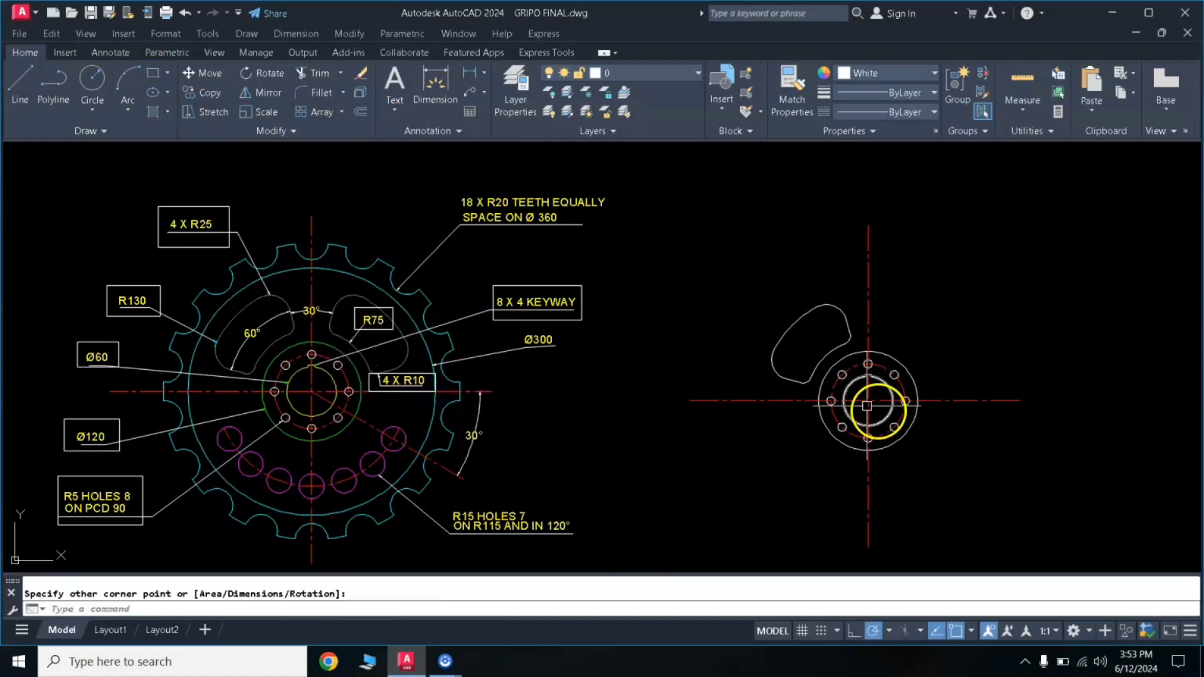
Mirror the filleted pocket about the vertical centre line of the new gear, keeping the original
mouse_move(859, 294)
left_mouse_down()
mouse_move(809, 336)
mouse_move(814, 347)
left_mouse_up()
mouse_move(806, 300)
left_mouse_down()
mouse_move(772, 389)
mouse_move(809, 338)
left_mouse_up()
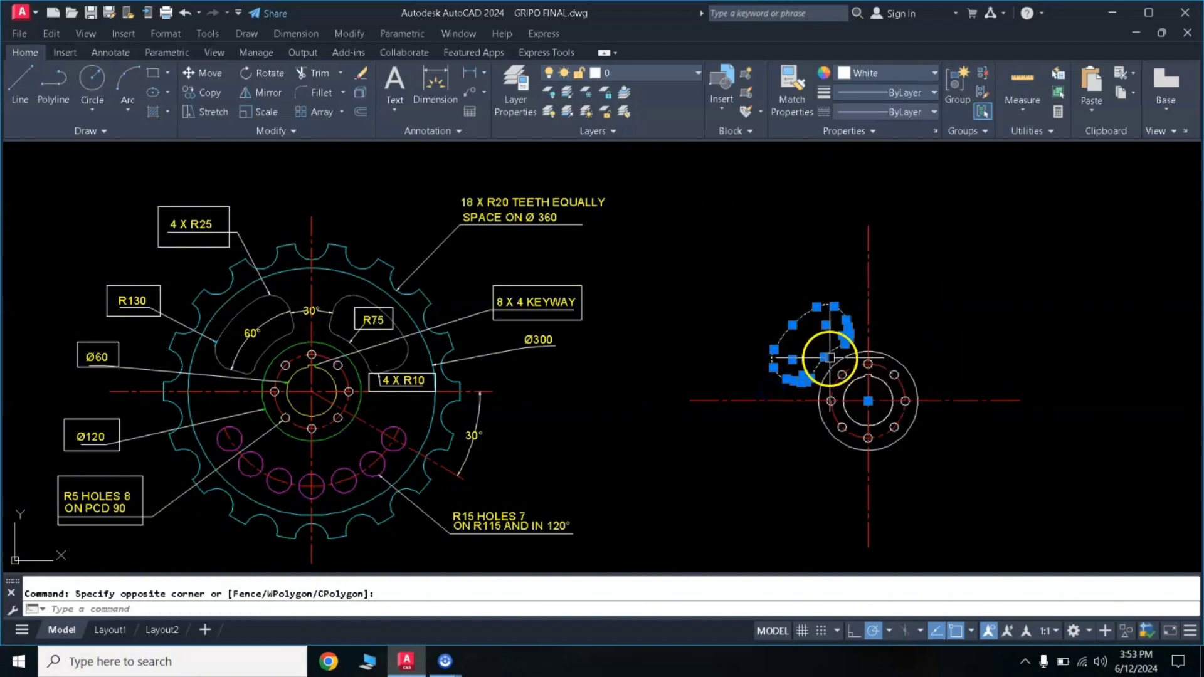
type("mi")
key("Return")
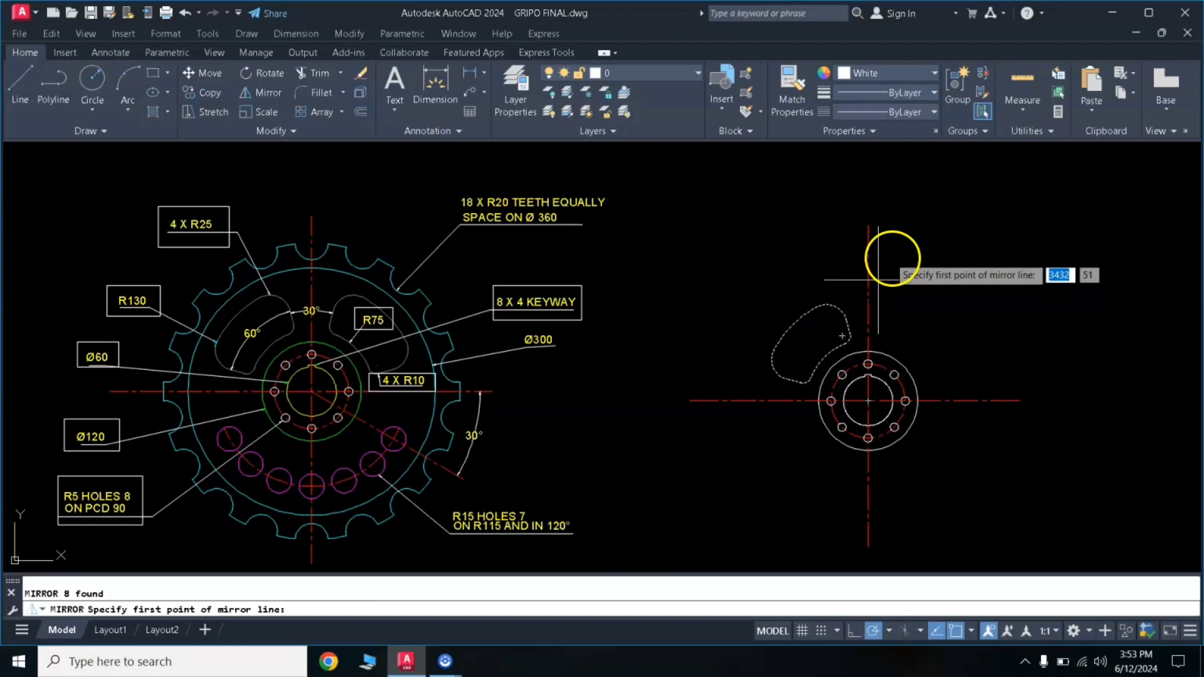
left_click(866, 344)
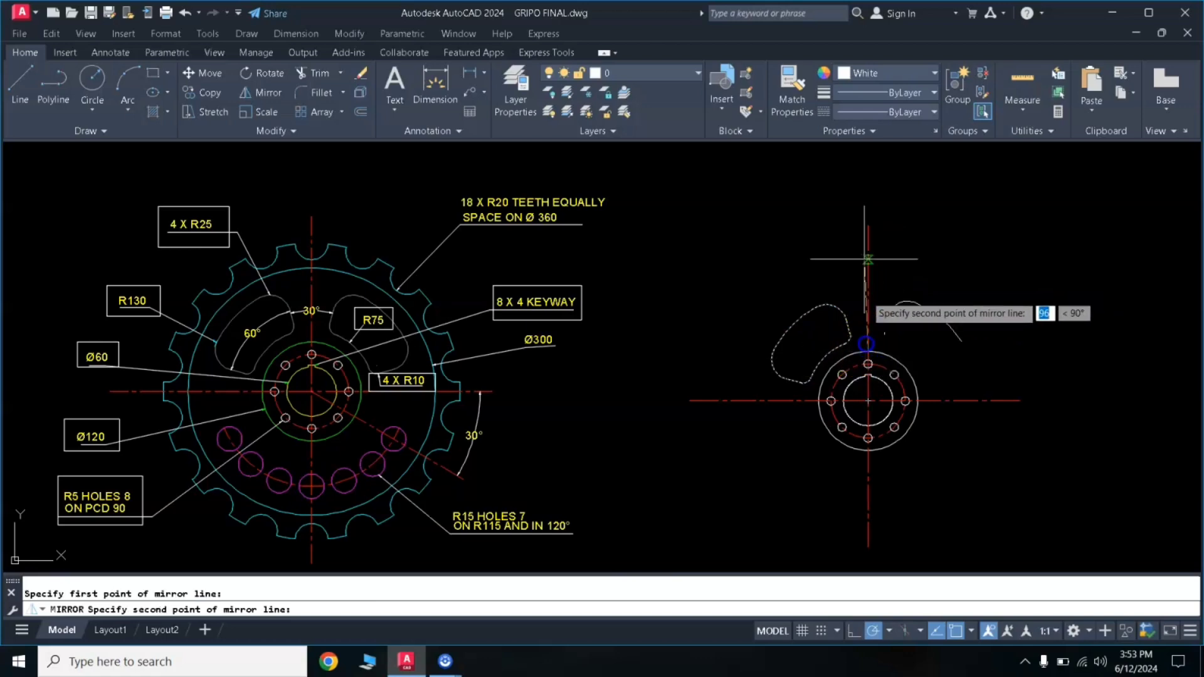
left_click(868, 224)
key("Return")
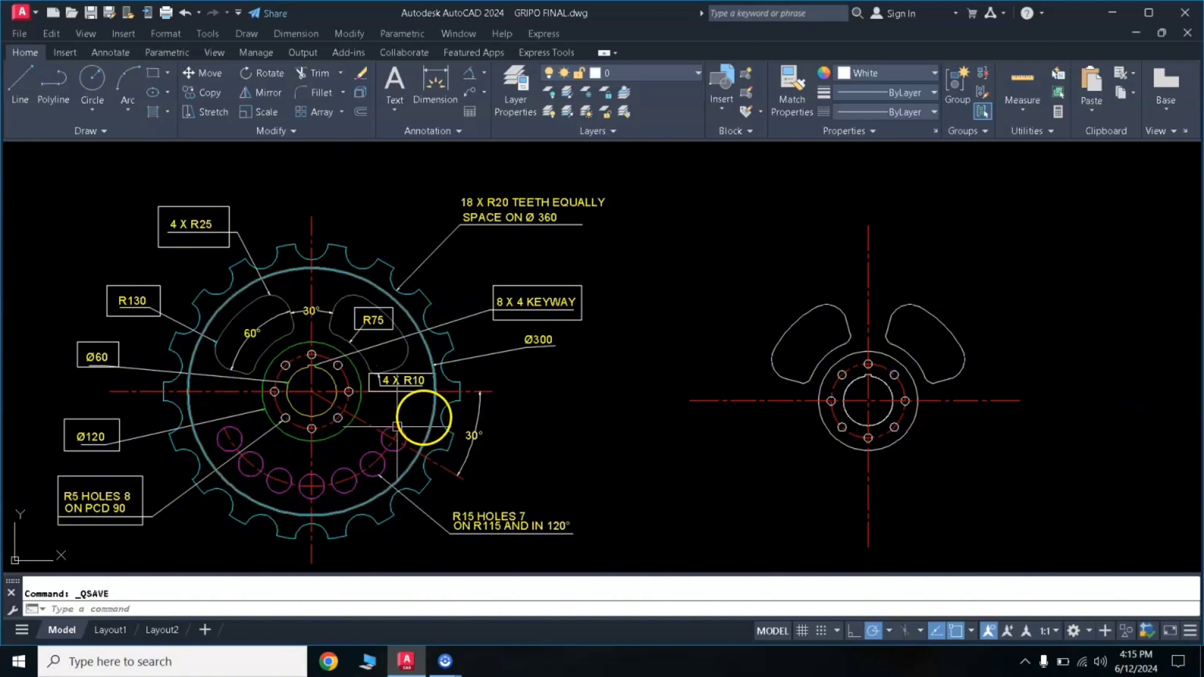
Frame the R15 HOLES 7 ON R115 AND IN 120° label of the reference drawing with a rectangle
left_click(152, 74)
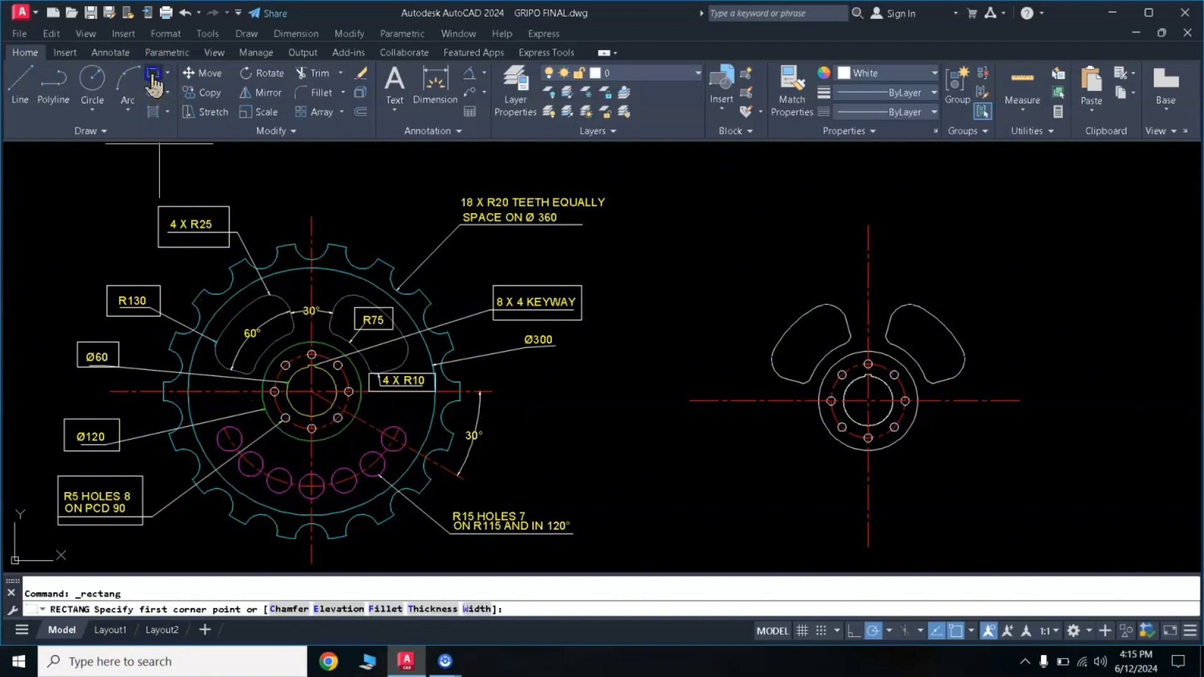
left_click(443, 507)
left_click(584, 543)
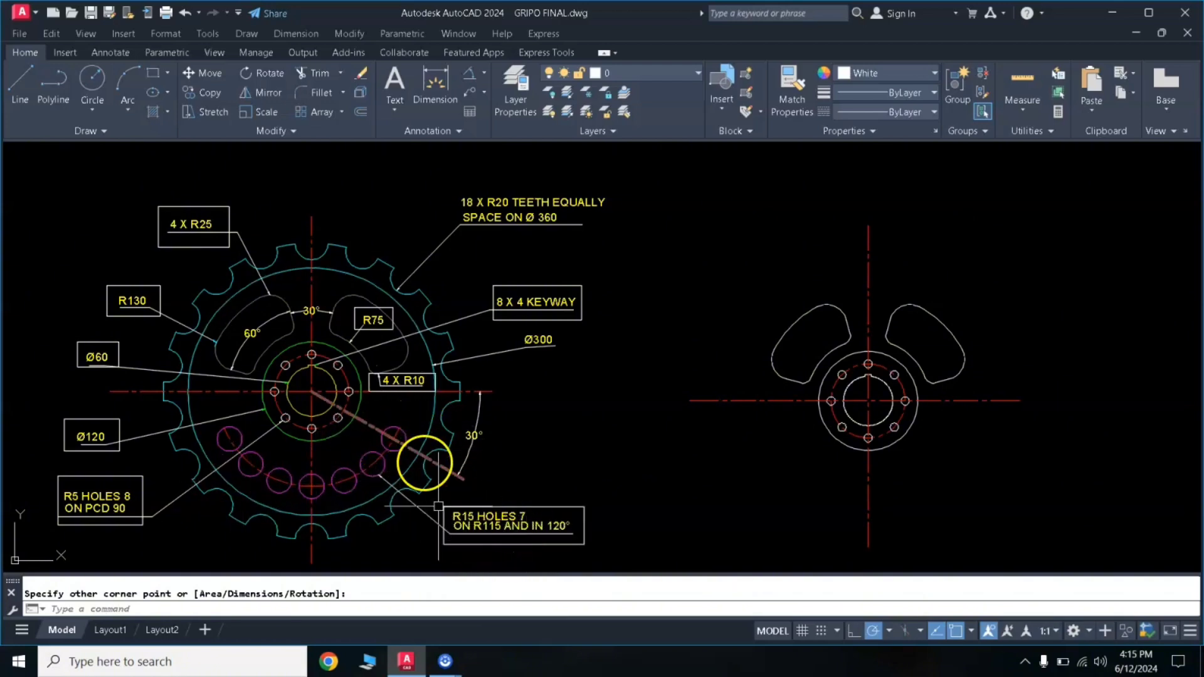
Draw a circle of radius 115 centred on the hub of the new gear
left_click(94, 85)
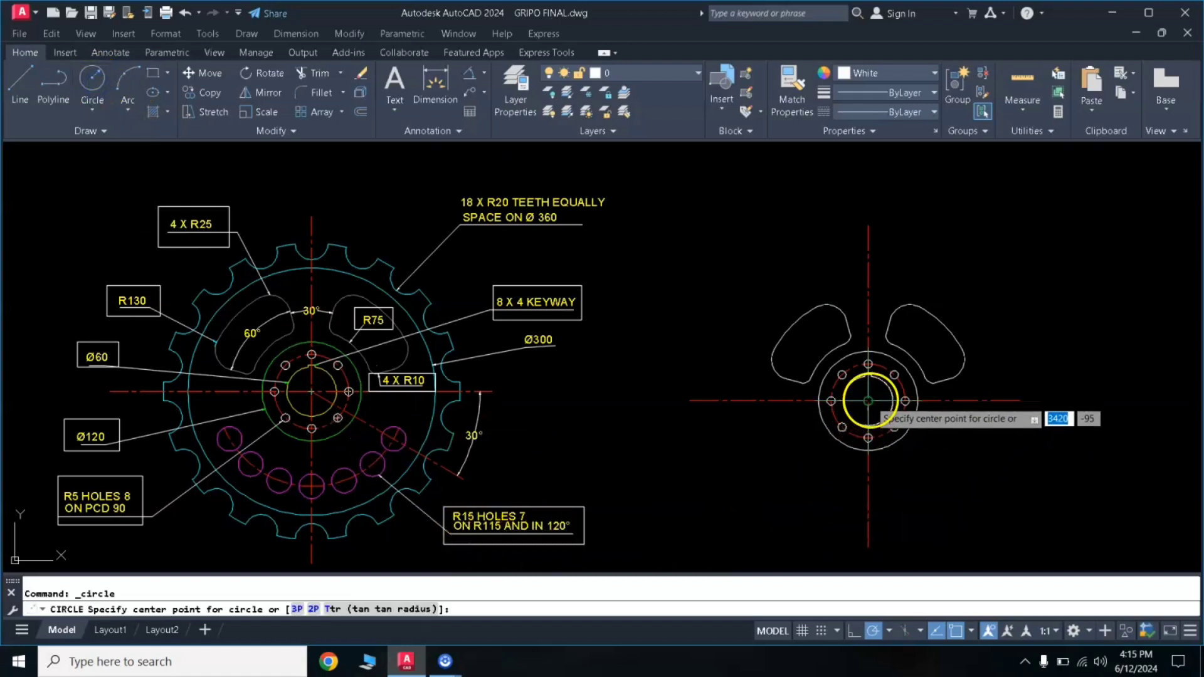
left_click(868, 401)
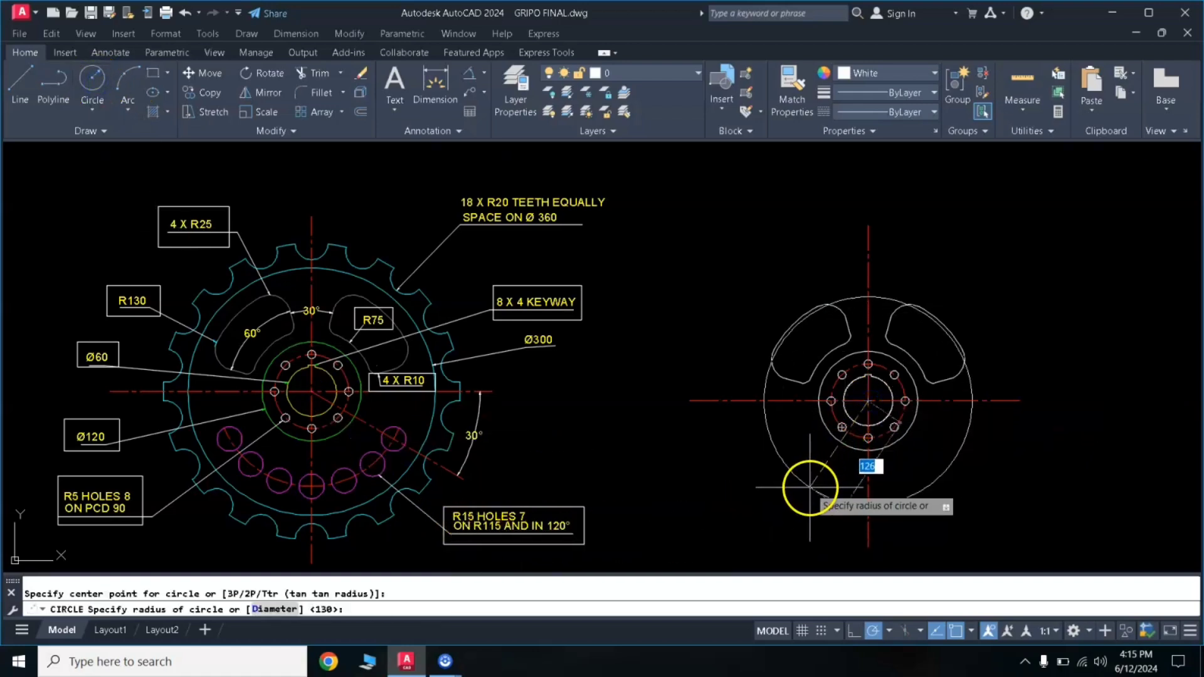
key("Return")
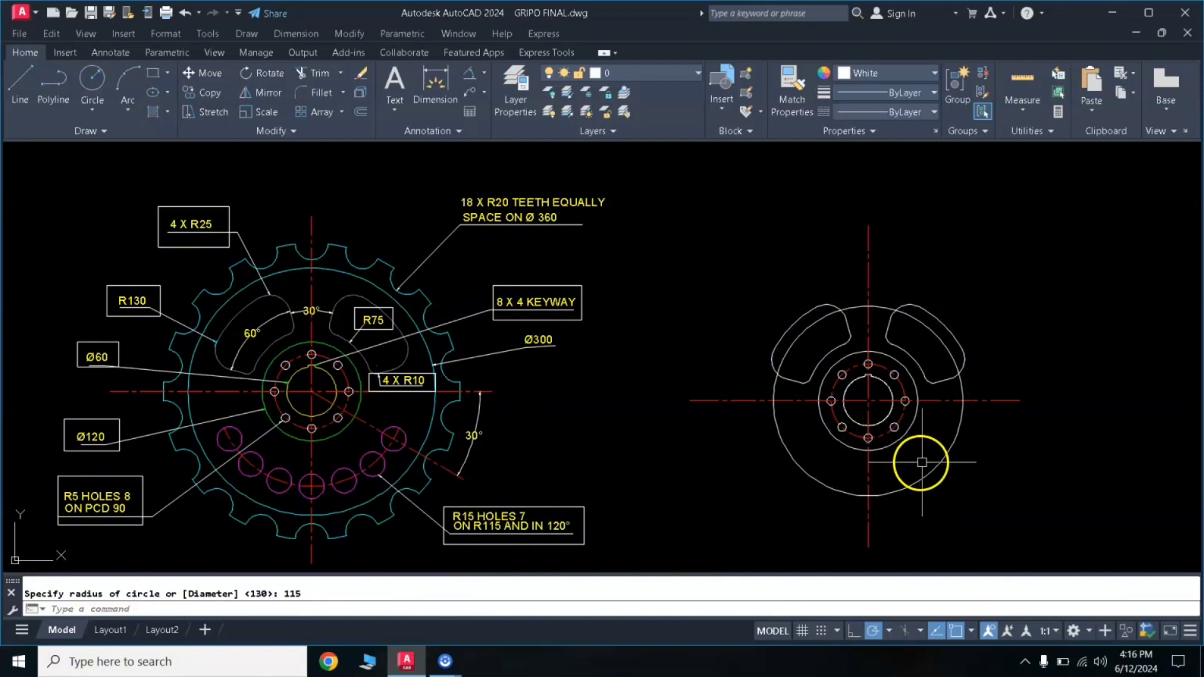
Trim away the upper half of the R115 circle, using the horizontal centre line as the cutting edge
left_click(805, 401)
type("tr")
key("Return")
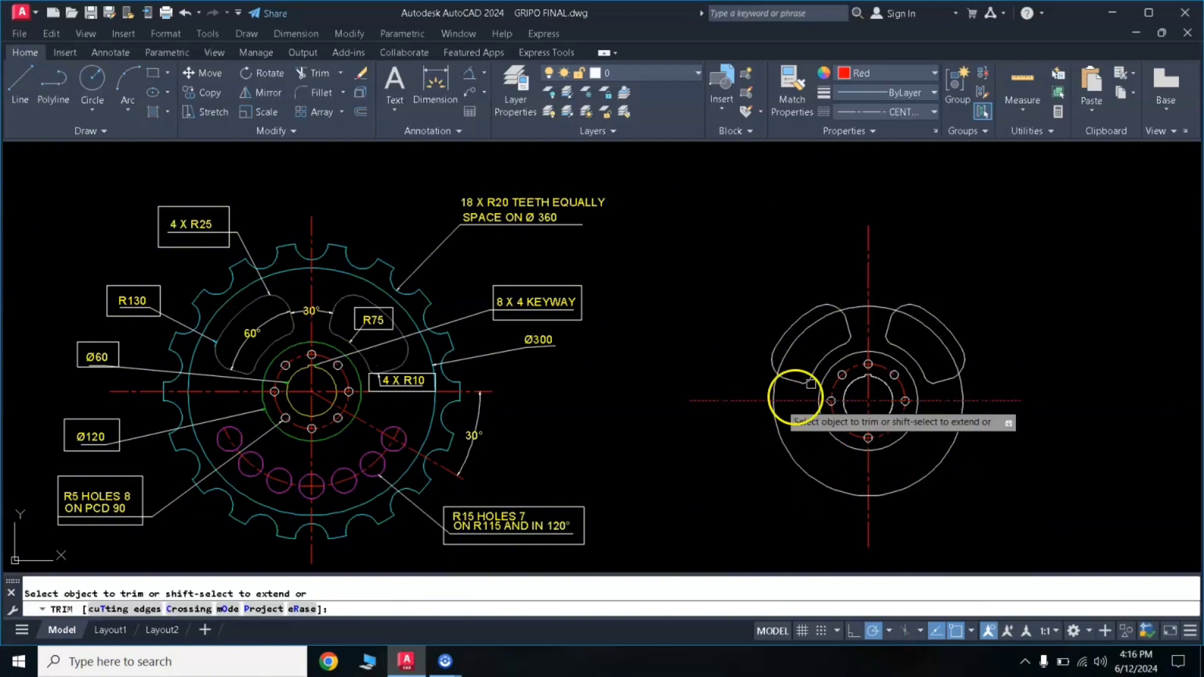
left_click(861, 308)
key("Return")
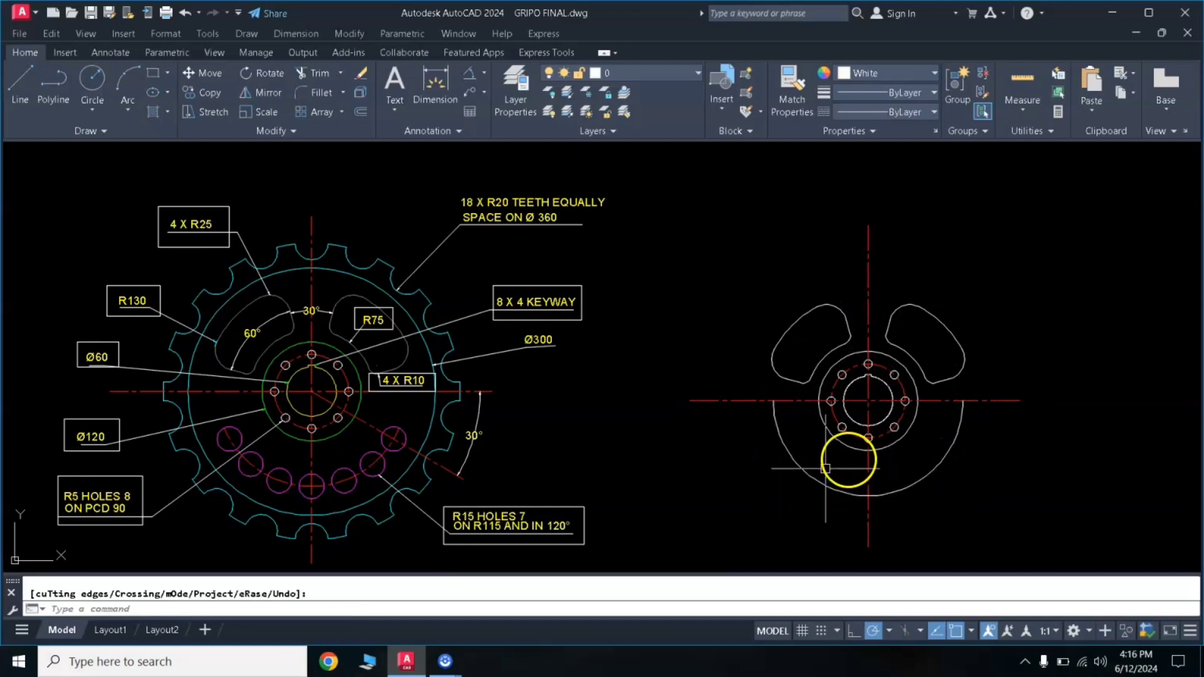
Match the R115 semicircle's properties to the red horizontal centre line
type("ma")
key("Return")
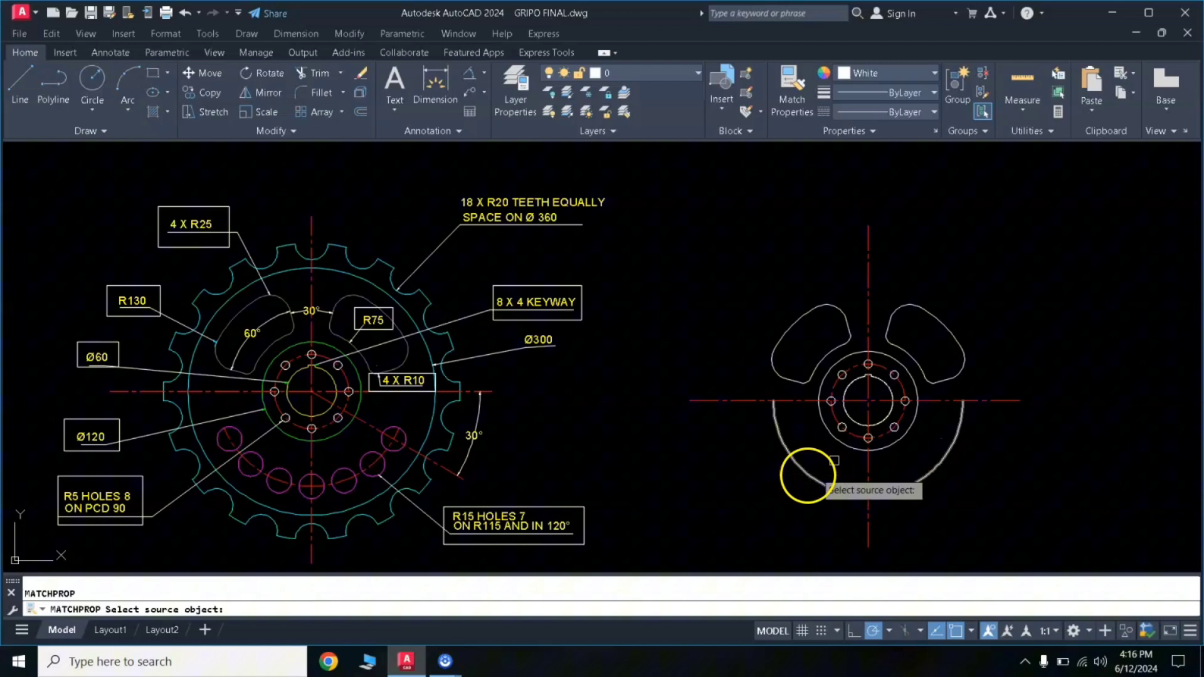
left_click(930, 401)
left_click(926, 475)
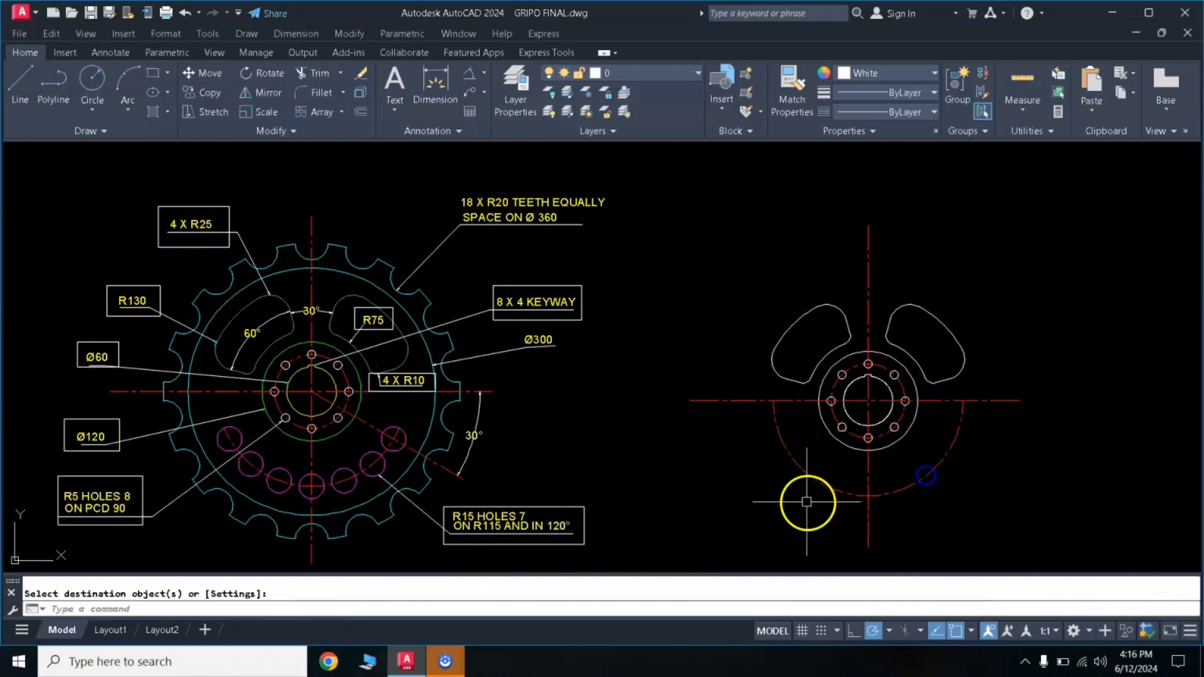
key("Return")
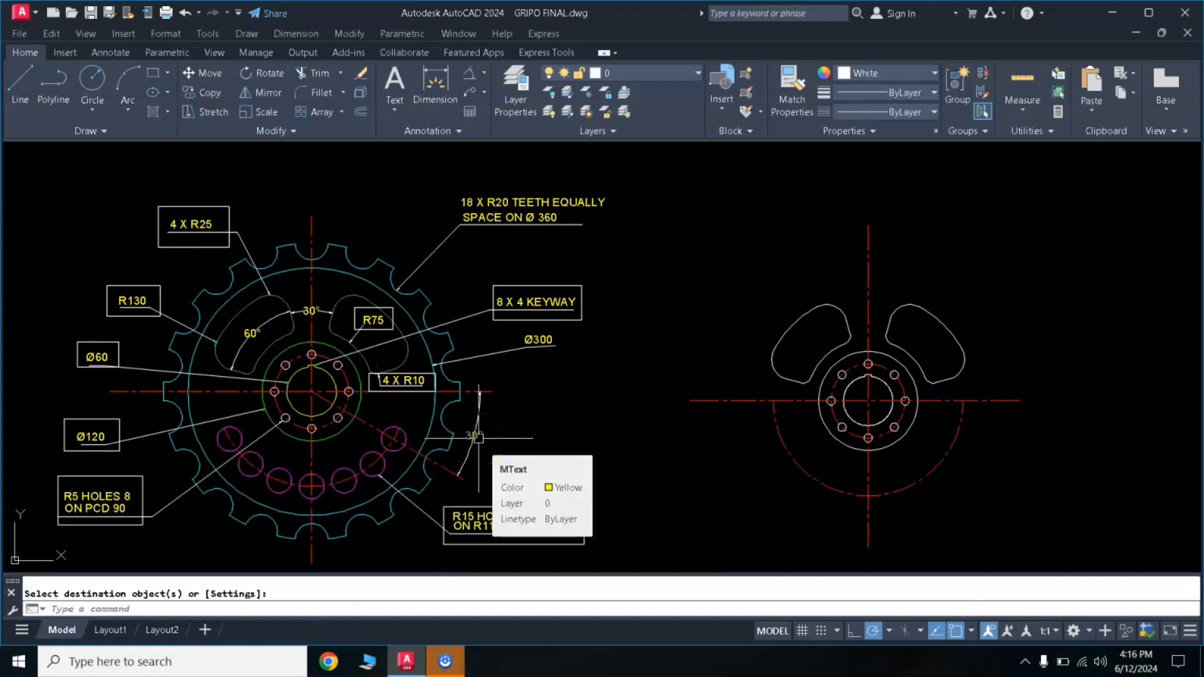
Draw a line about 235 long from the hub centre at 330°, 30° below the horizontal centre line
left_click(25, 84)
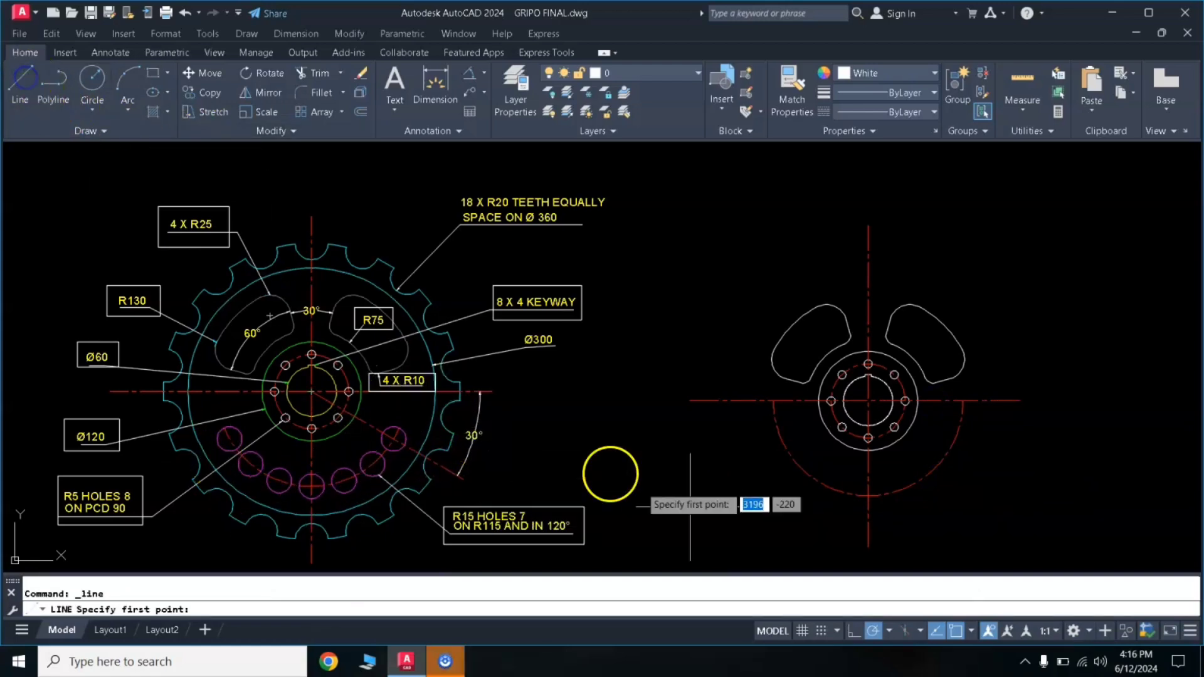
left_click(868, 401)
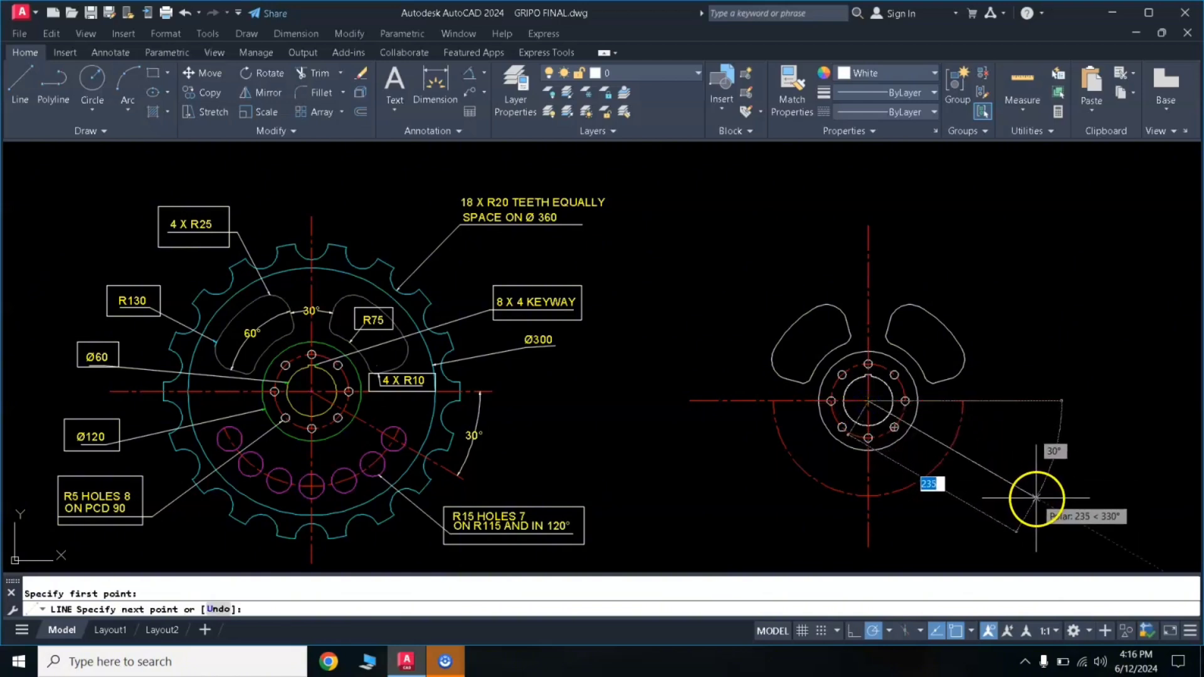
left_click(1038, 499)
key("Return")
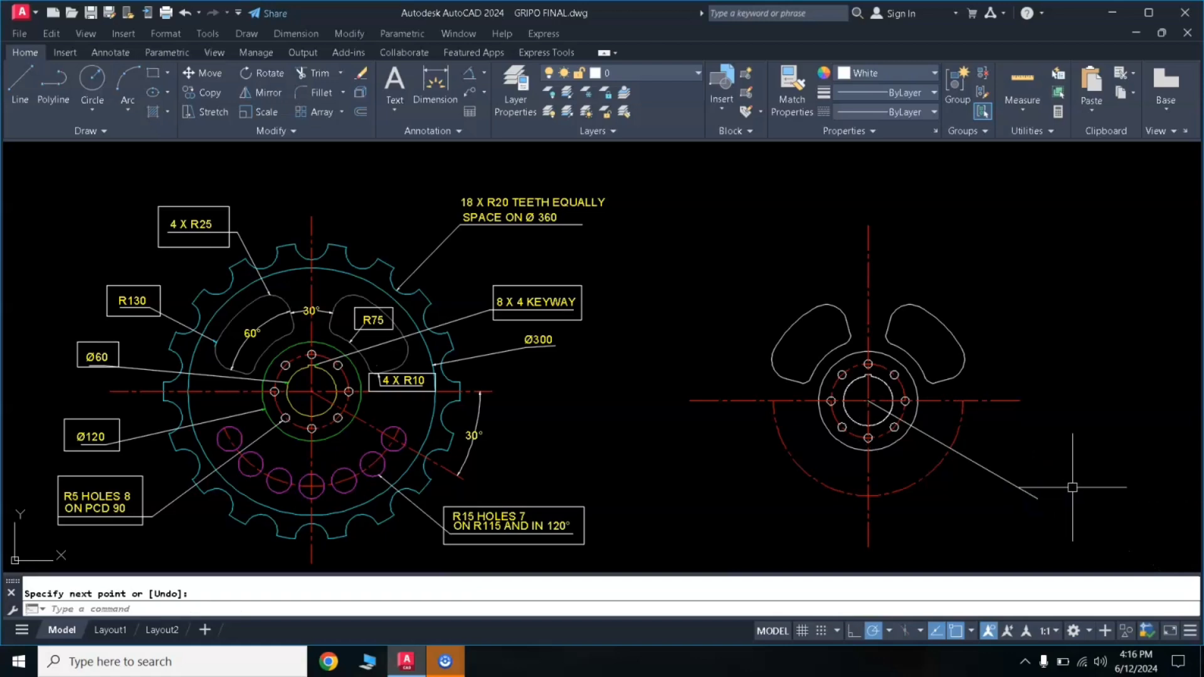
Dimension the angle between the horizontal centre line and the sloping line from the hub centre
left_click(475, 88)
left_click(993, 402)
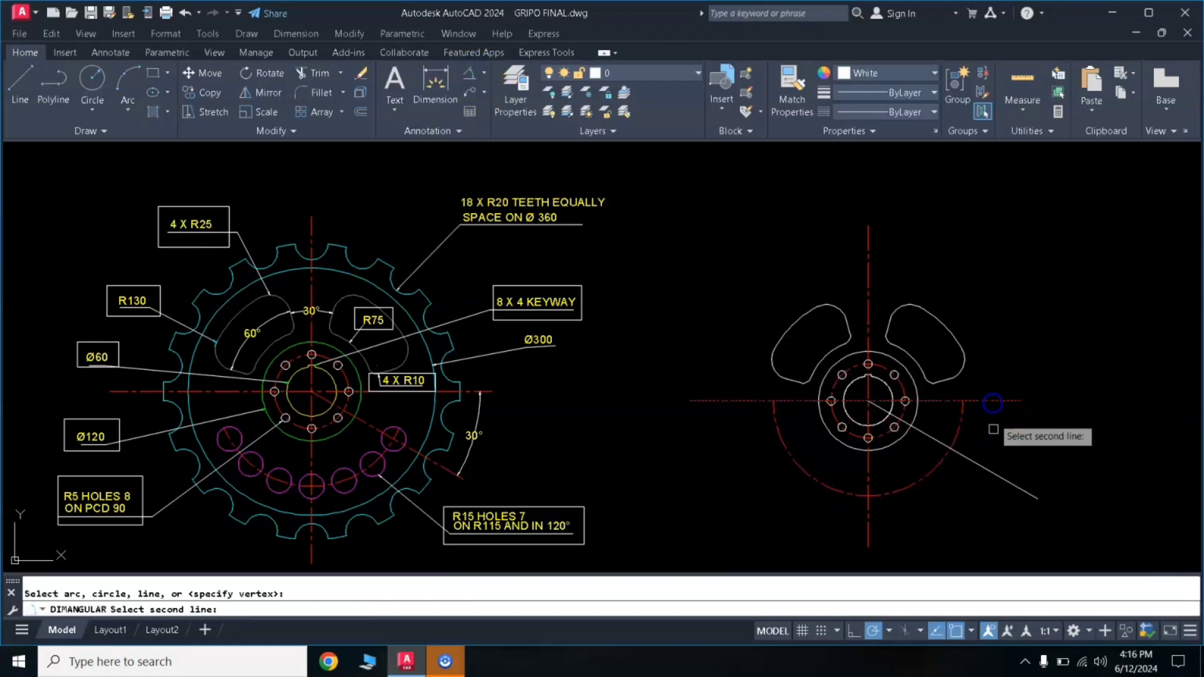
left_click(987, 470)
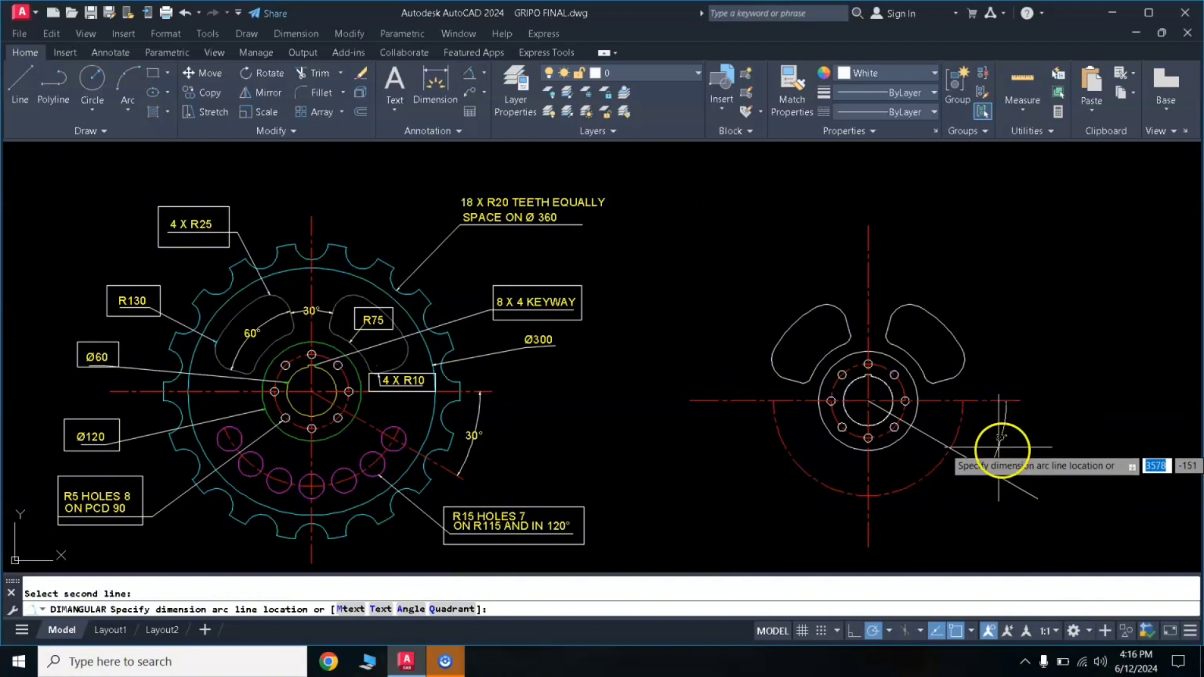
left_click(1008, 446)
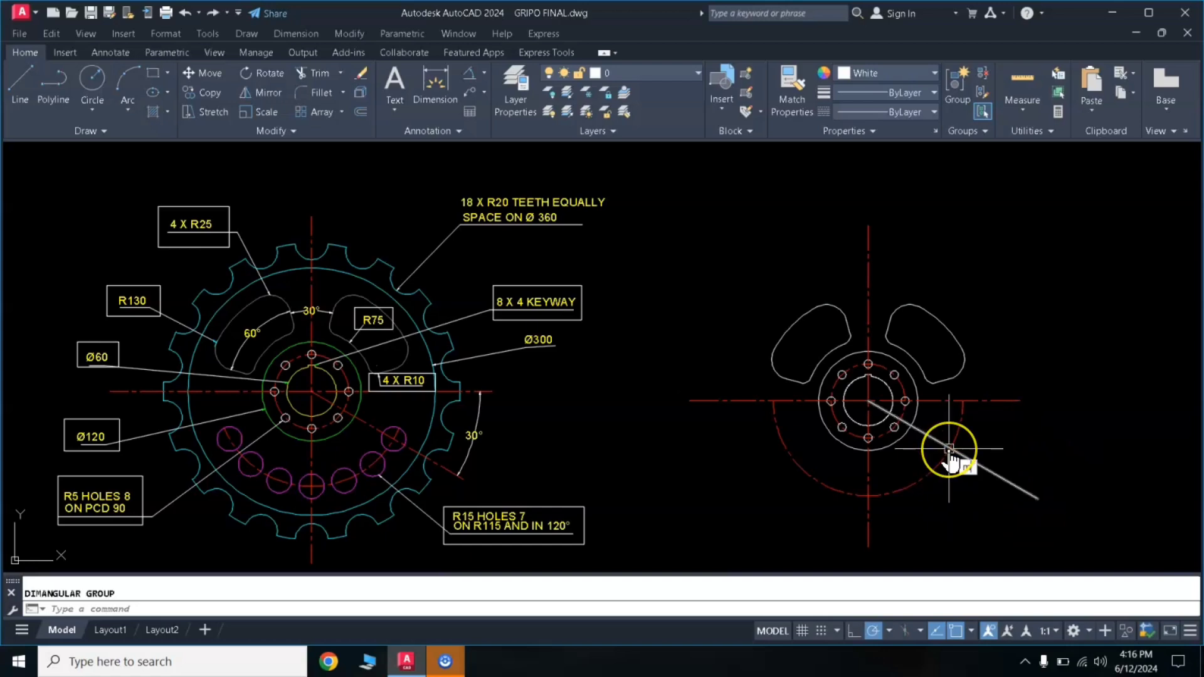
Match the properties of the sloping line from the hub centre to the red horizontal centre line
type("m")
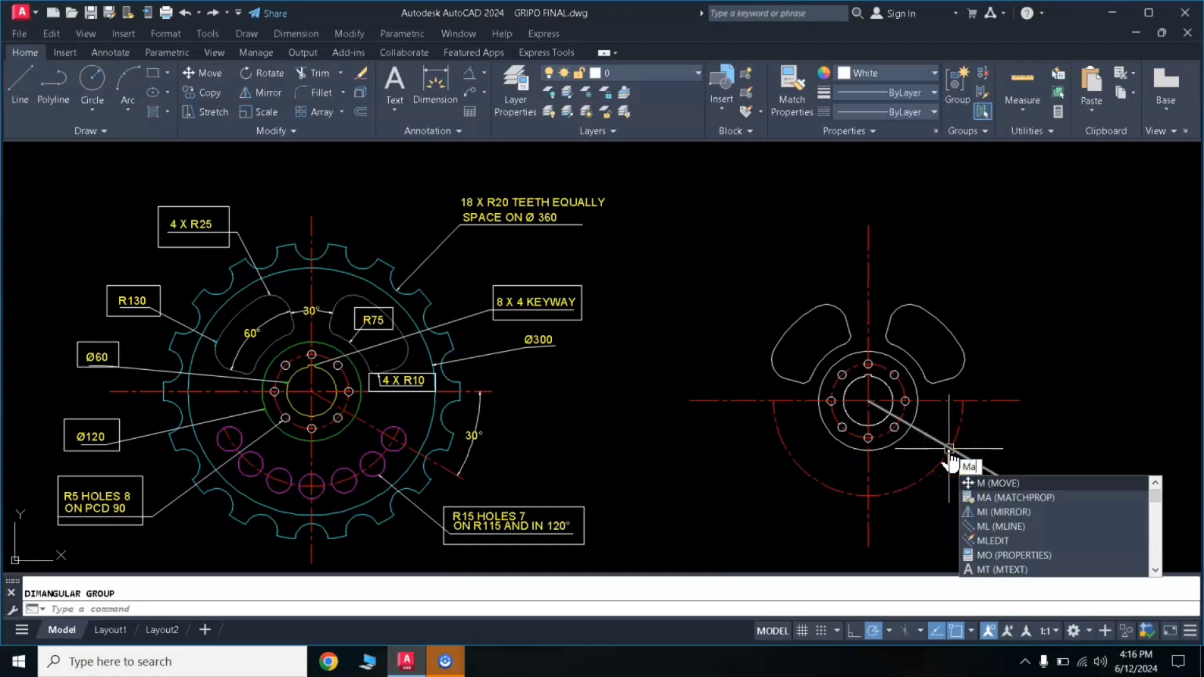
type("a")
key("Return")
left_click(993, 403)
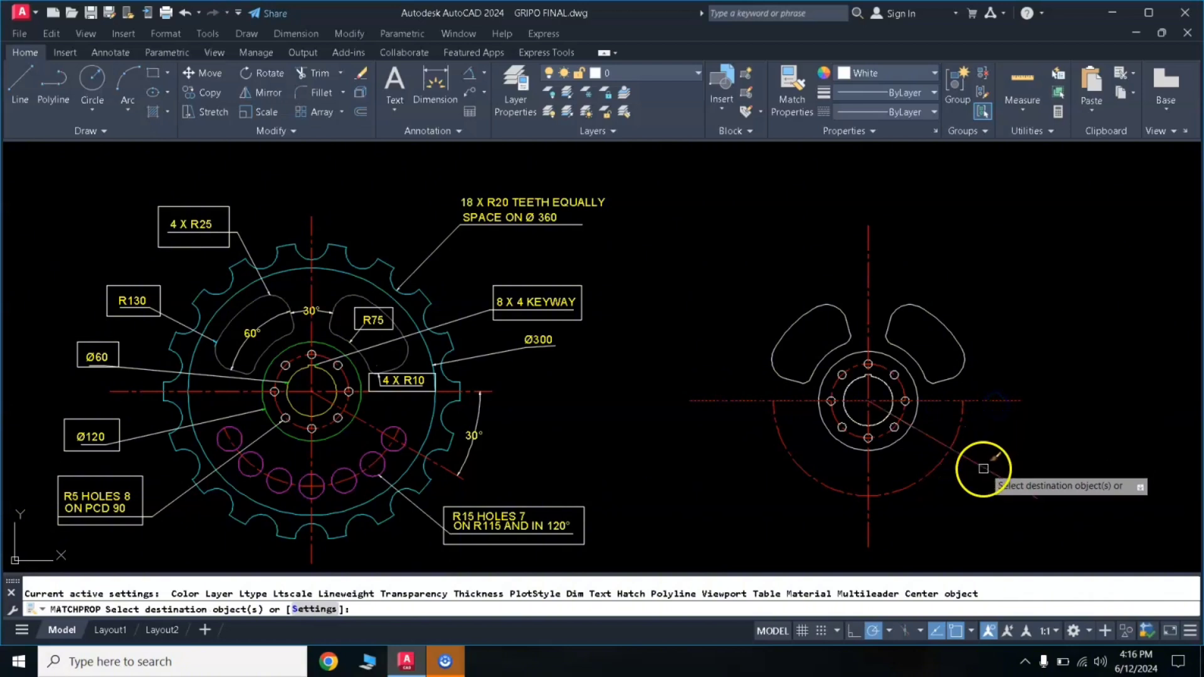
left_click(984, 467)
key("Return")
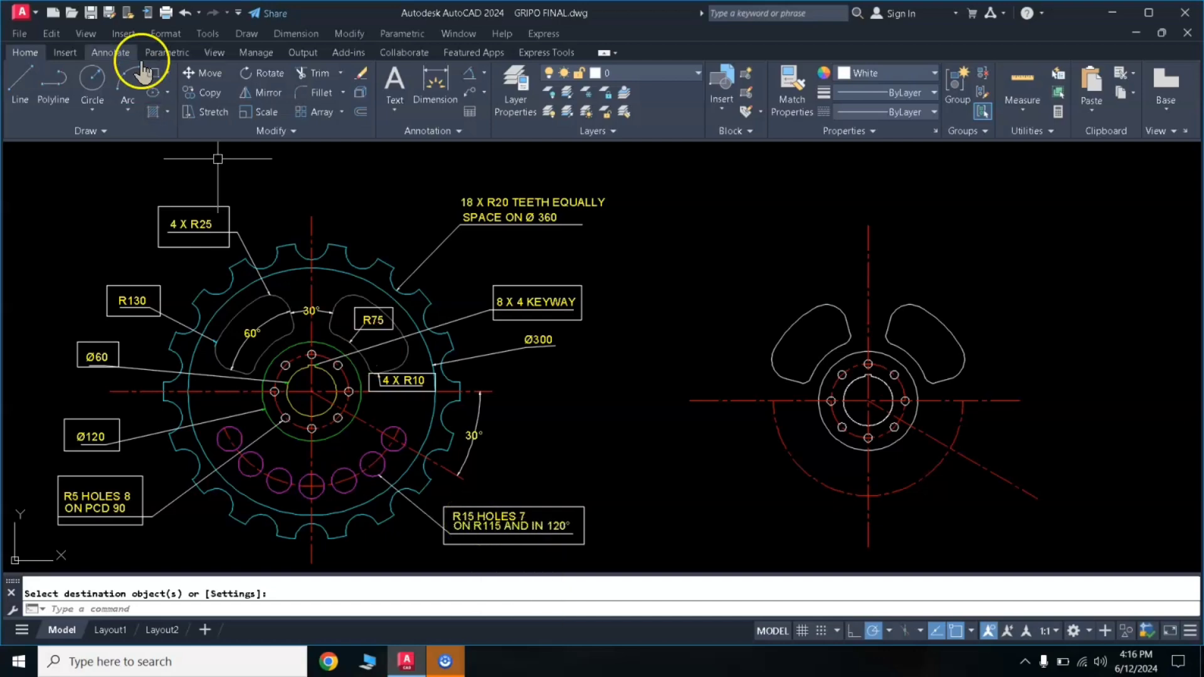
Draw a circle of radius 15 centred where the sloping centre line crosses the R115 arc
left_click(92, 82)
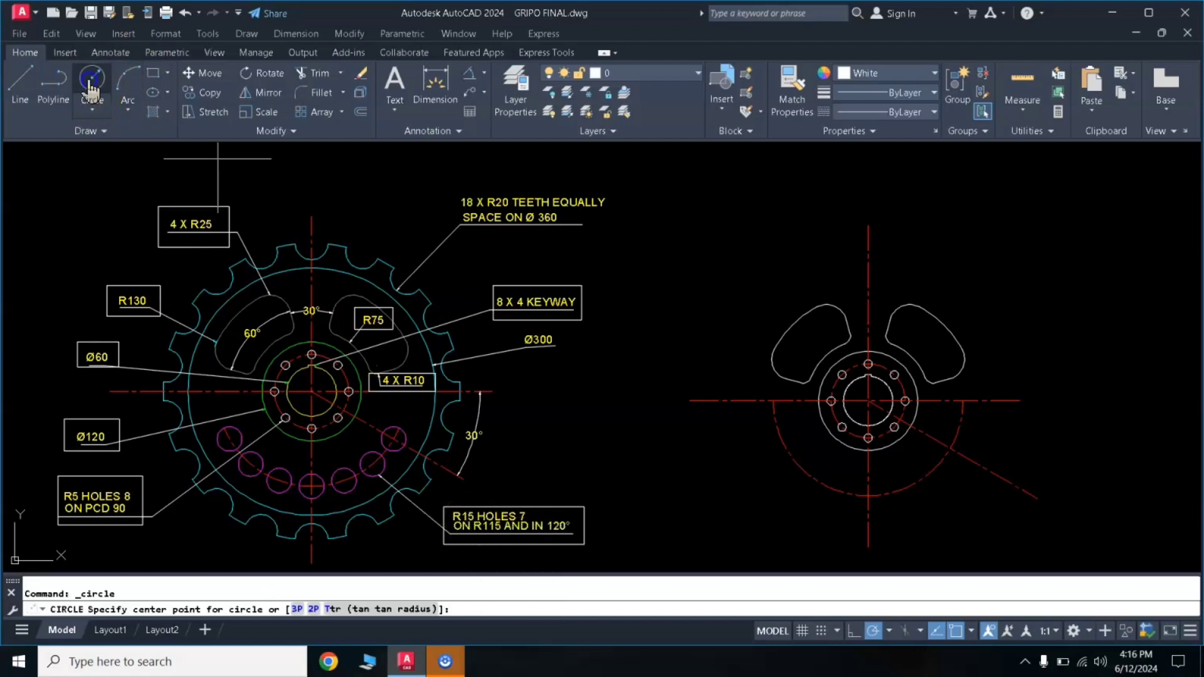
left_click(949, 449)
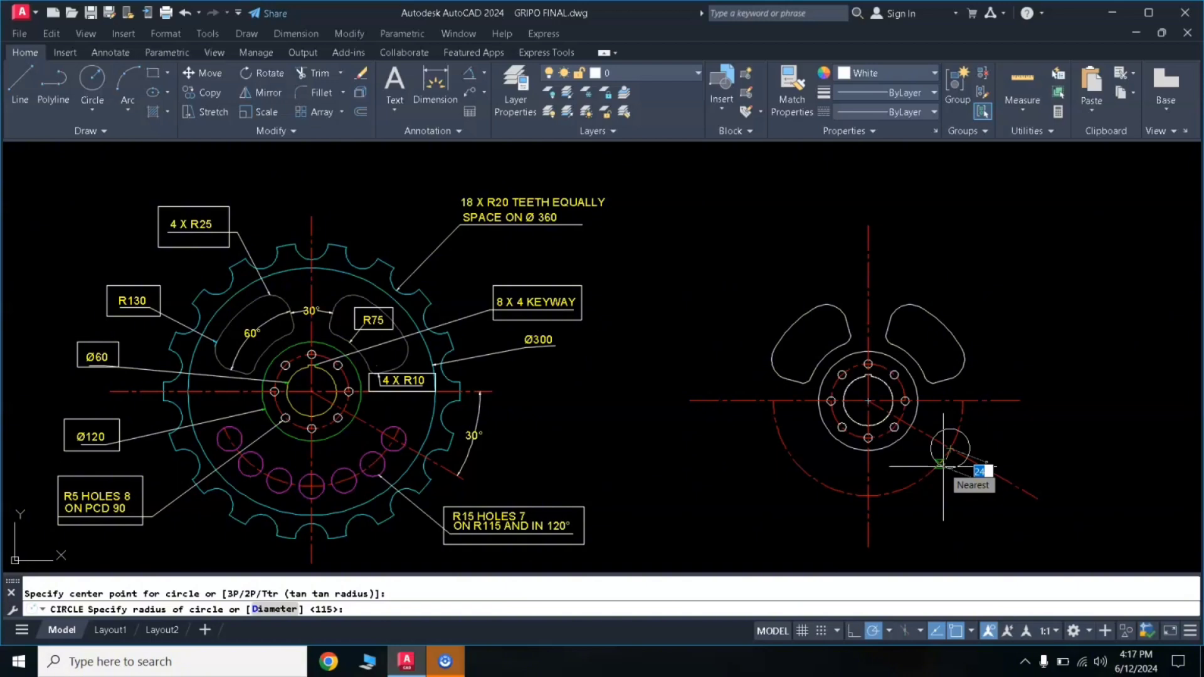
type("15")
key("Return")
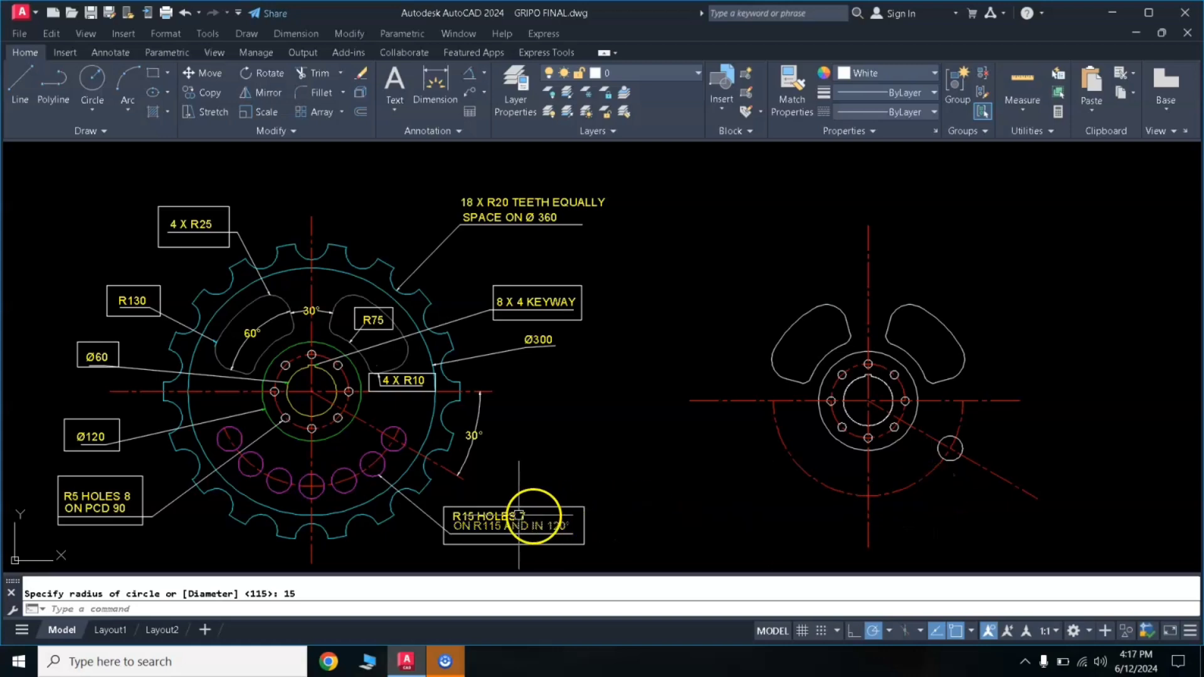
Polar-array the R15 circle about the hub centre with 7 items filling 120°, running clockwise along the lower R115 arc
key("Escape")
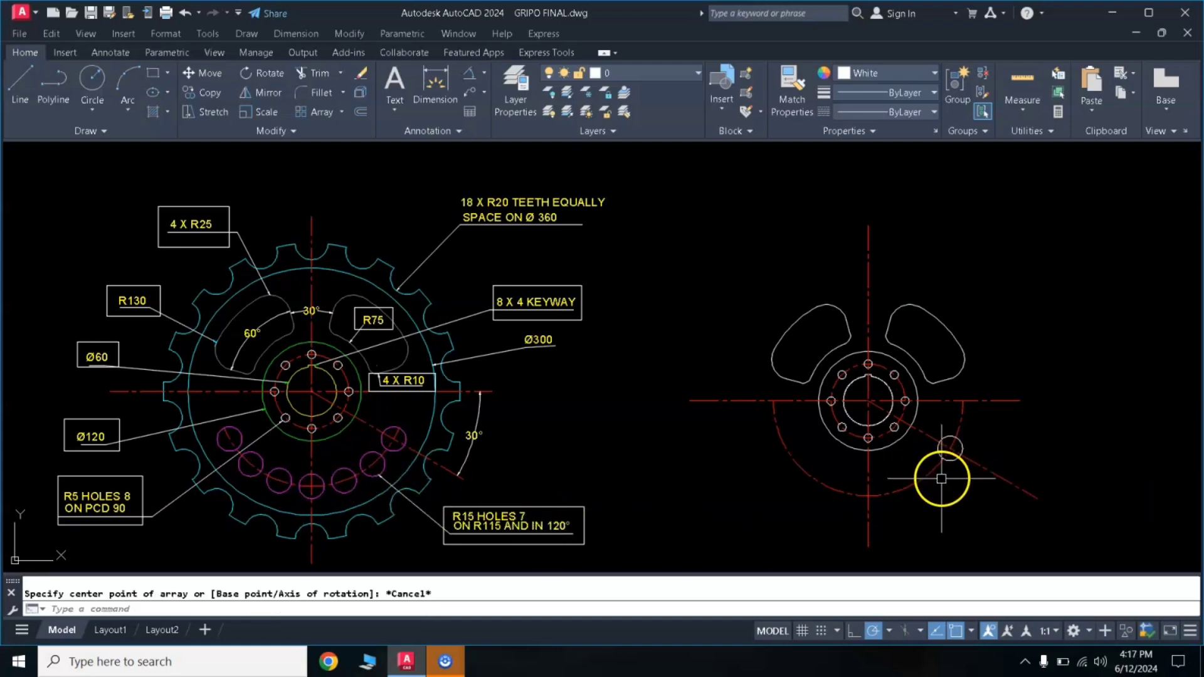
type("array")
key("Return")
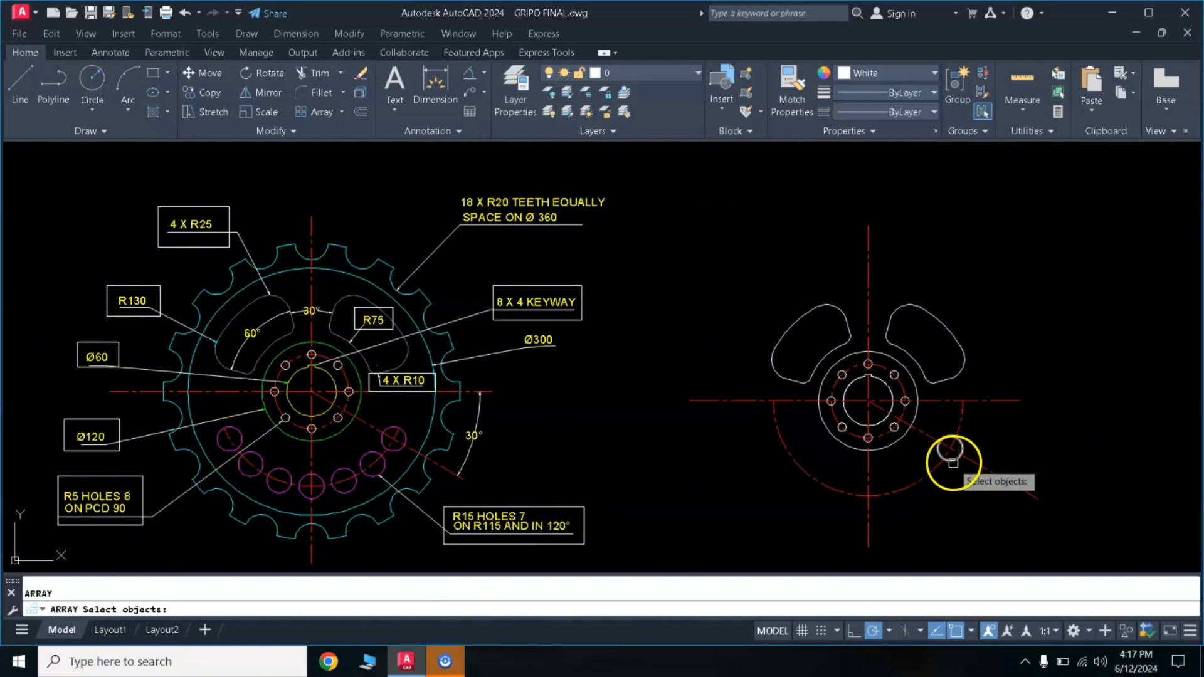
left_click(954, 463)
key("Return")
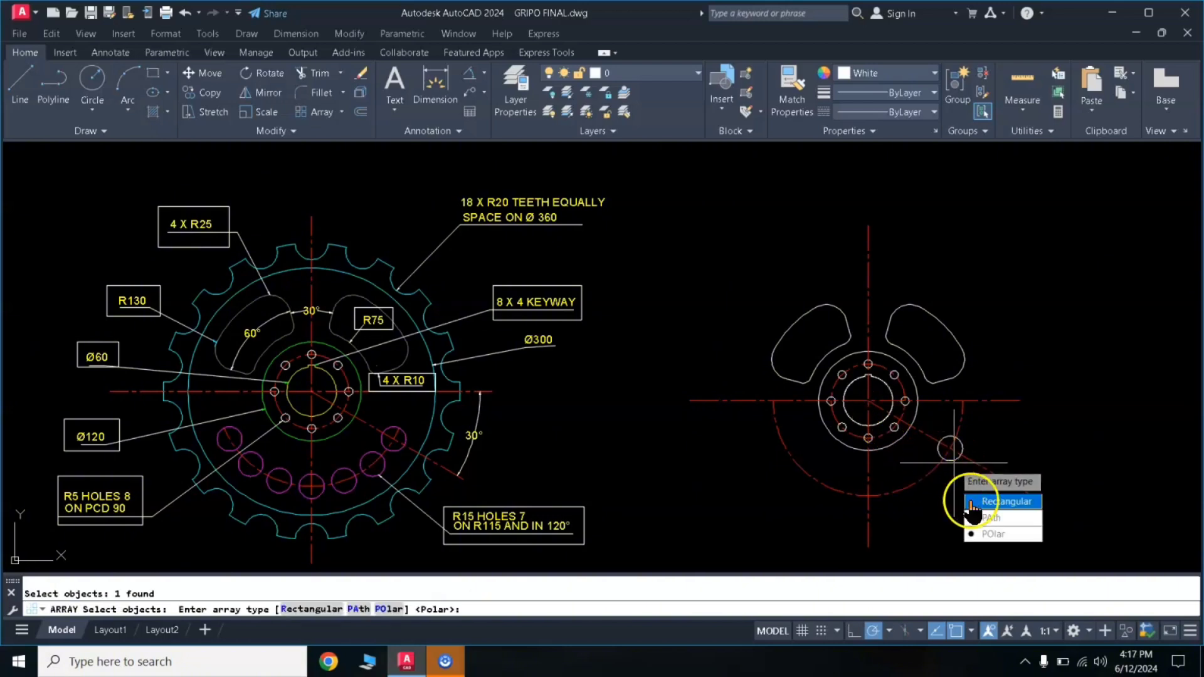
left_click(991, 534)
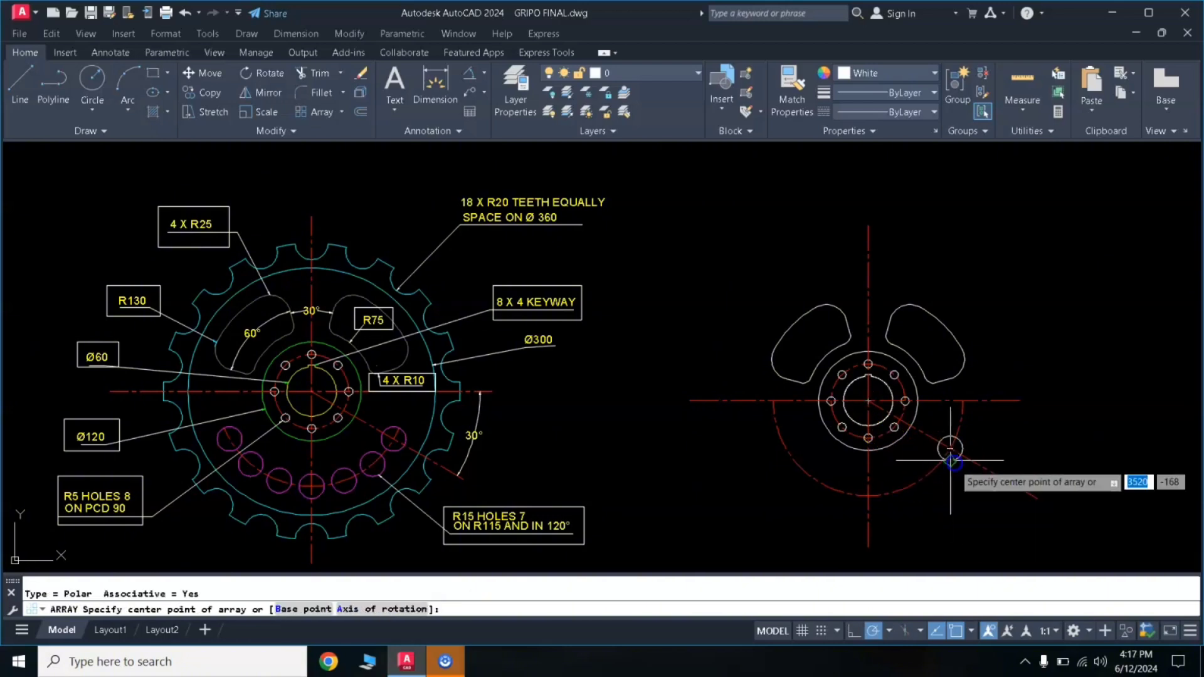
left_click(868, 402)
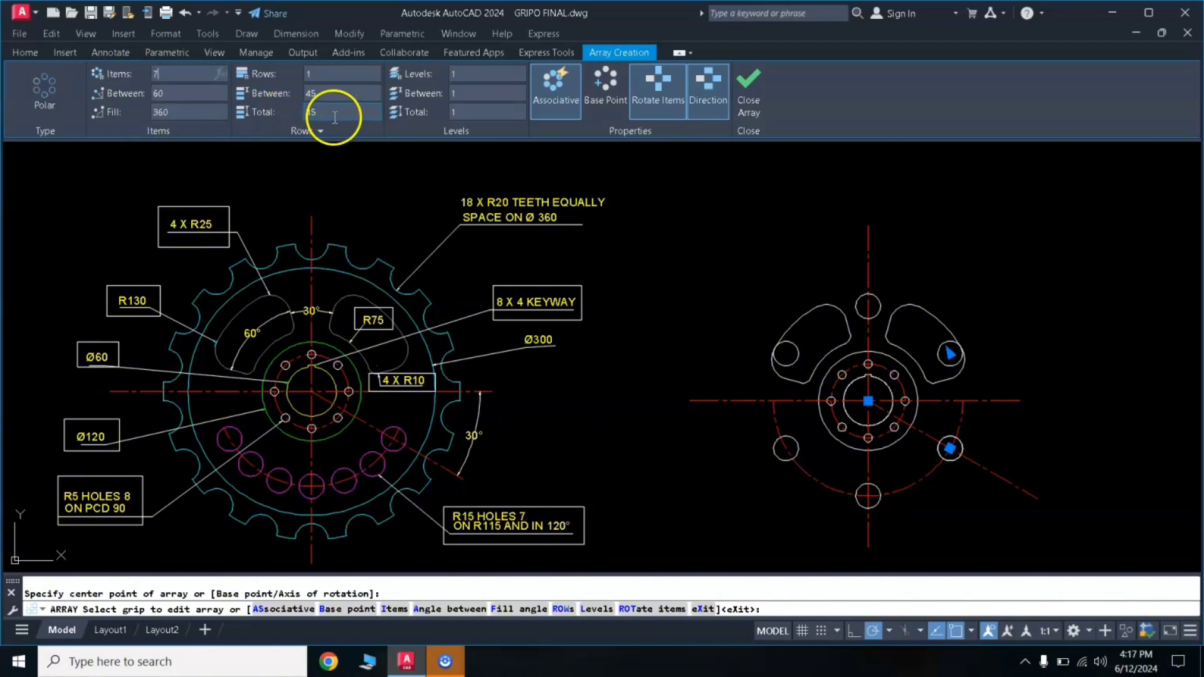
left_click(171, 112)
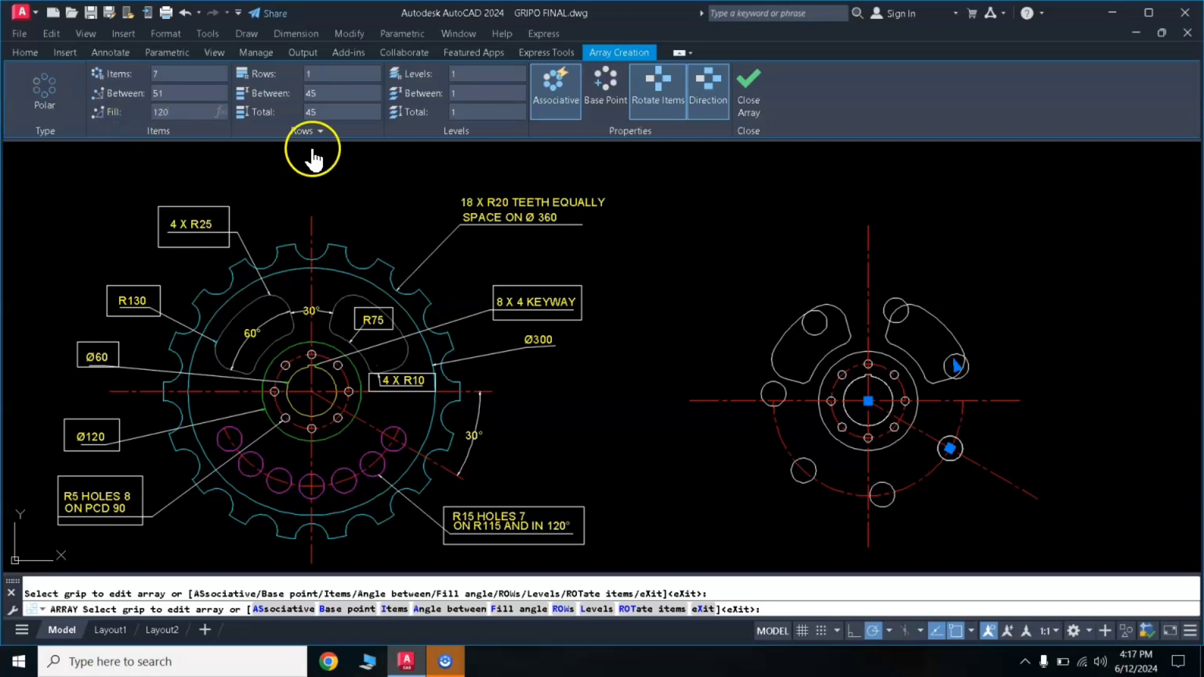
left_click(703, 94)
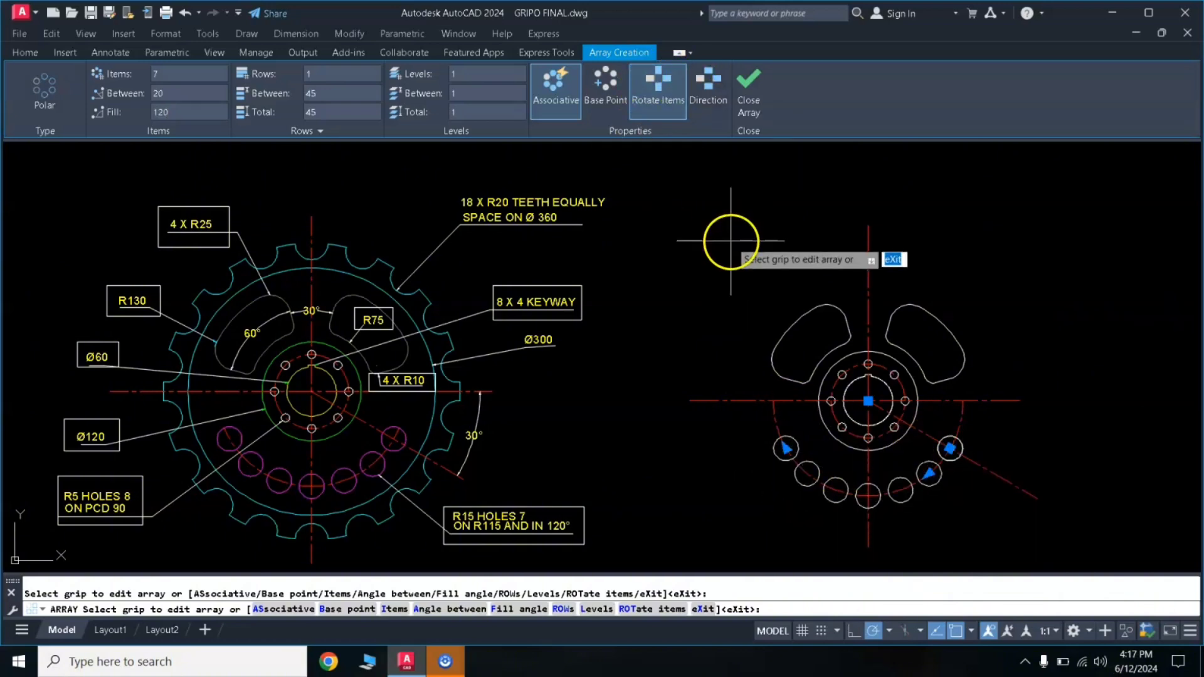
key("Return")
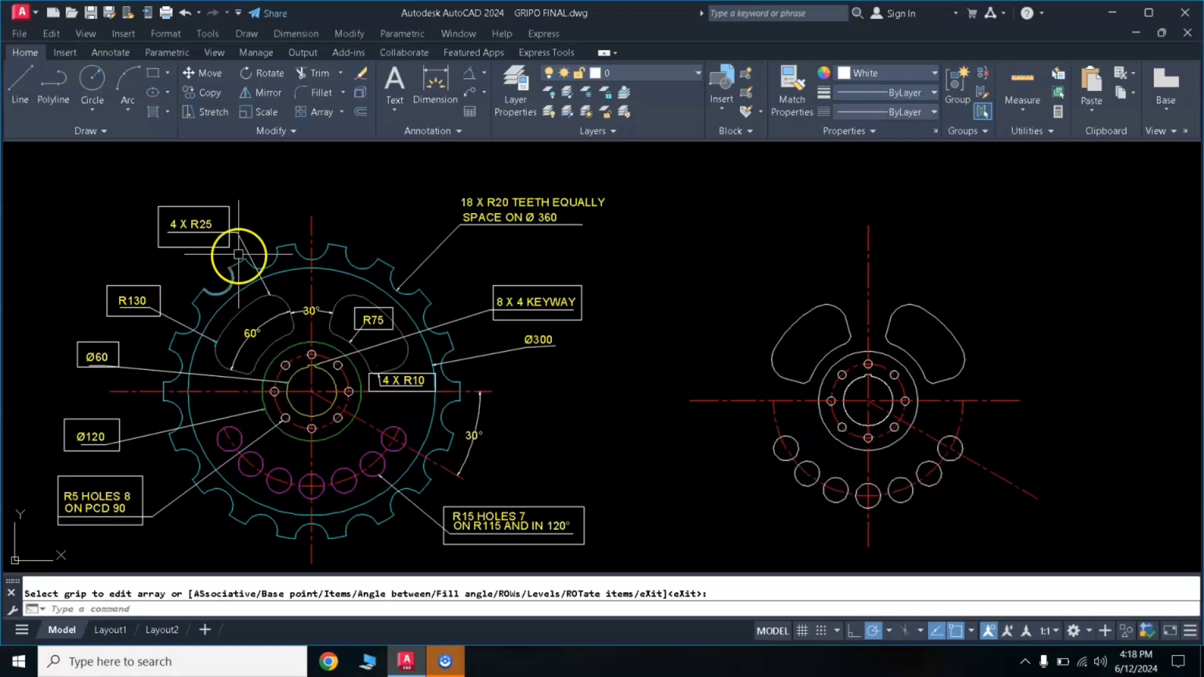
Draw a rectangular frame around the Ø300 label on the reference drawing
left_click(152, 74)
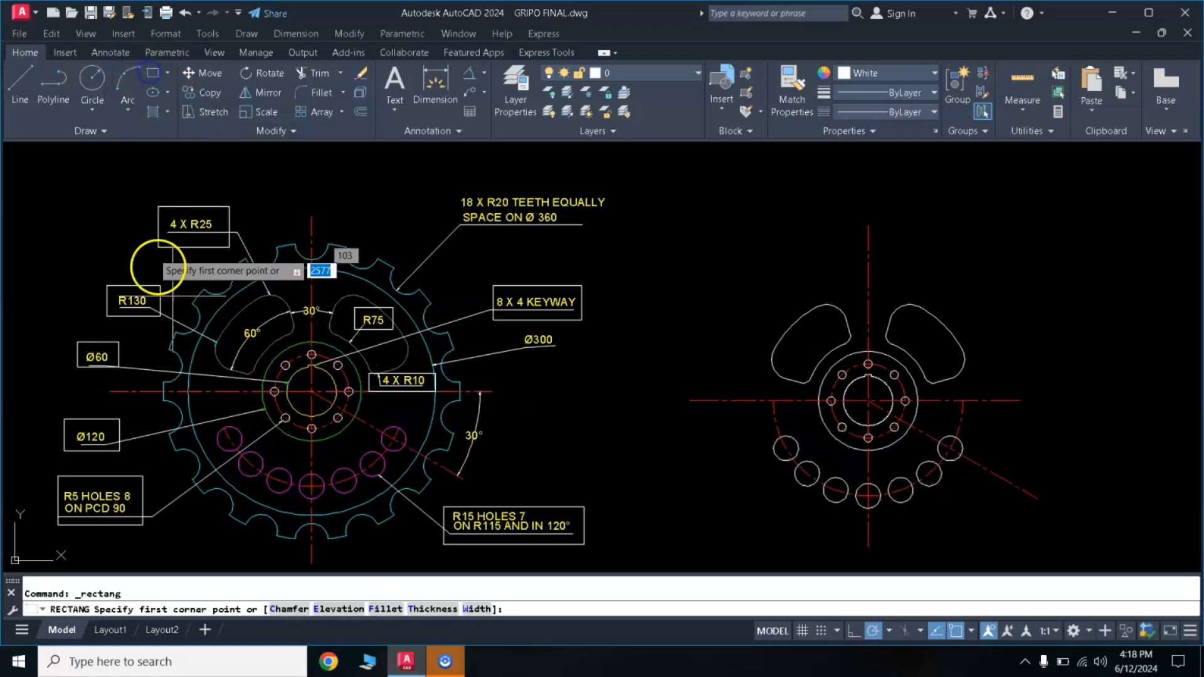
left_click(506, 334)
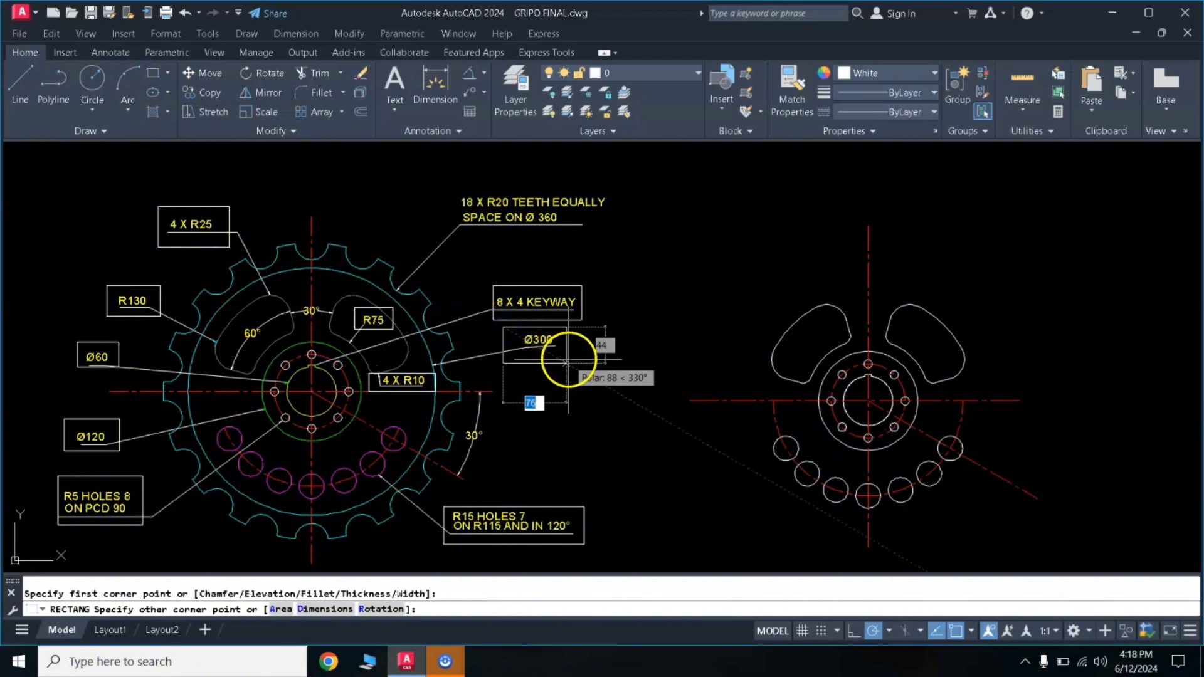
left_click(571, 359)
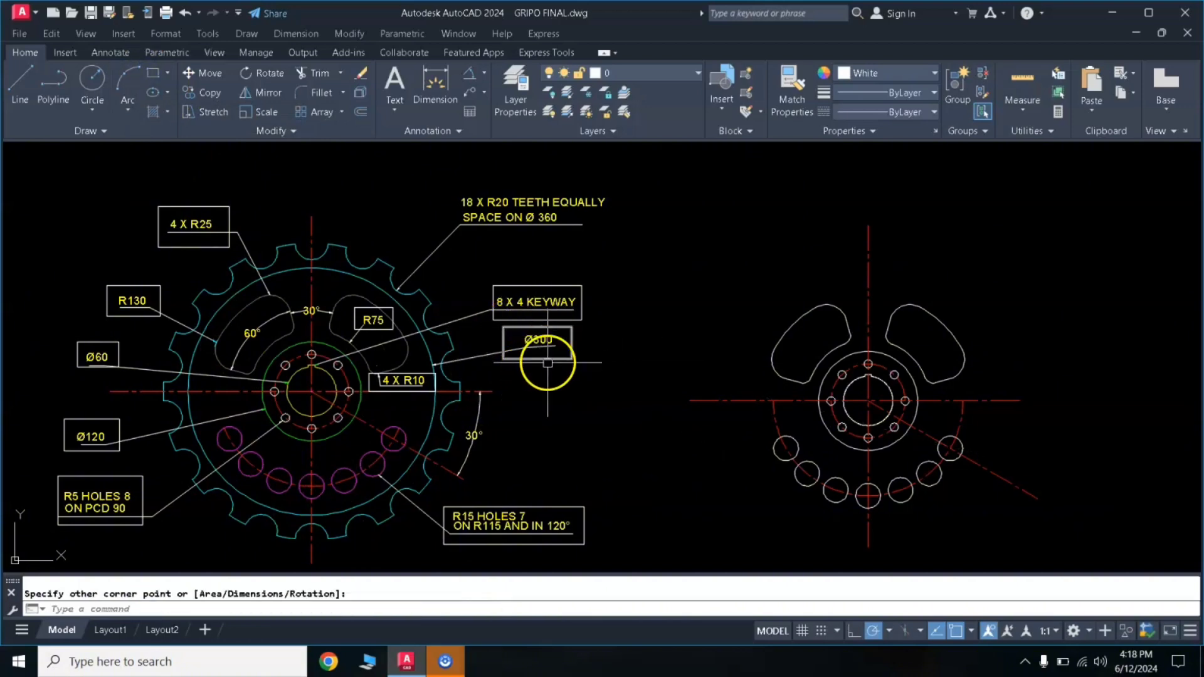
Draw a circle of diameter 300 centred on the hub of the new gear
left_click(94, 81)
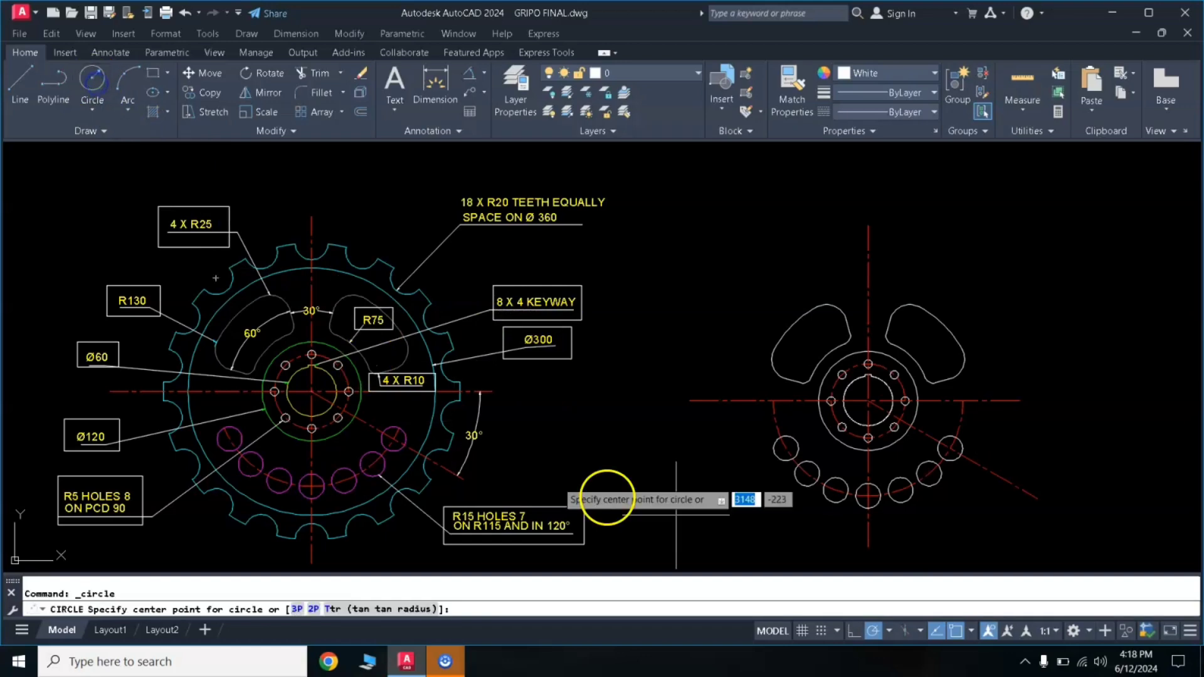
left_click(858, 406)
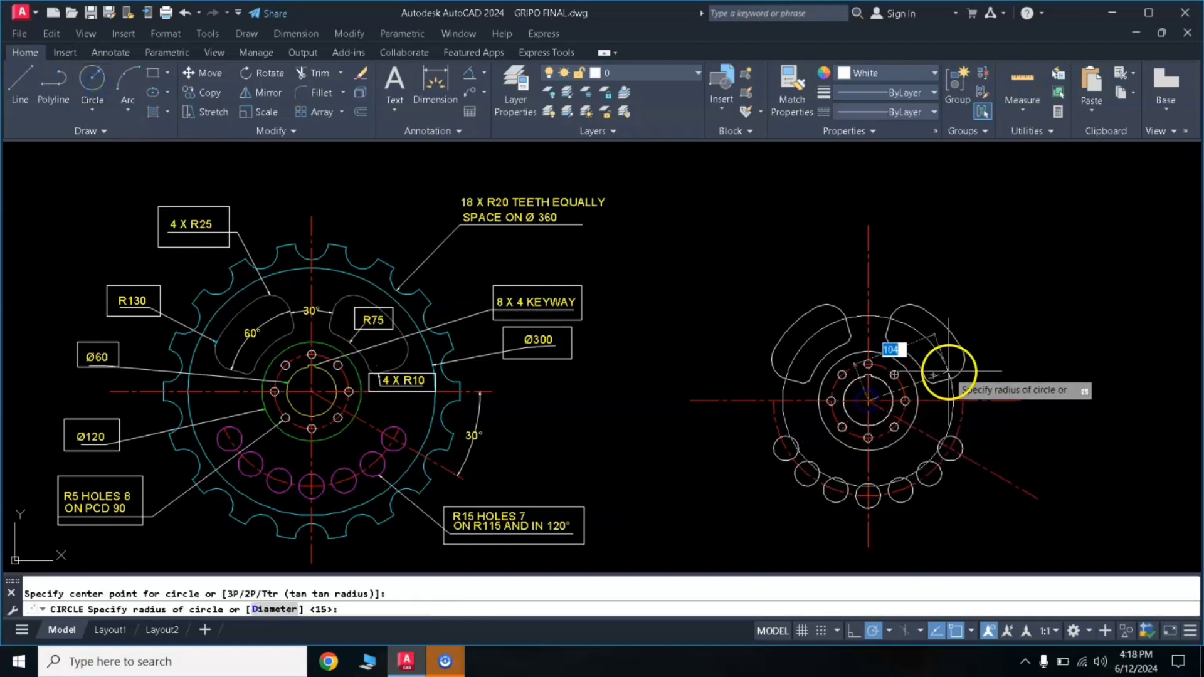
type("d")
key("Return")
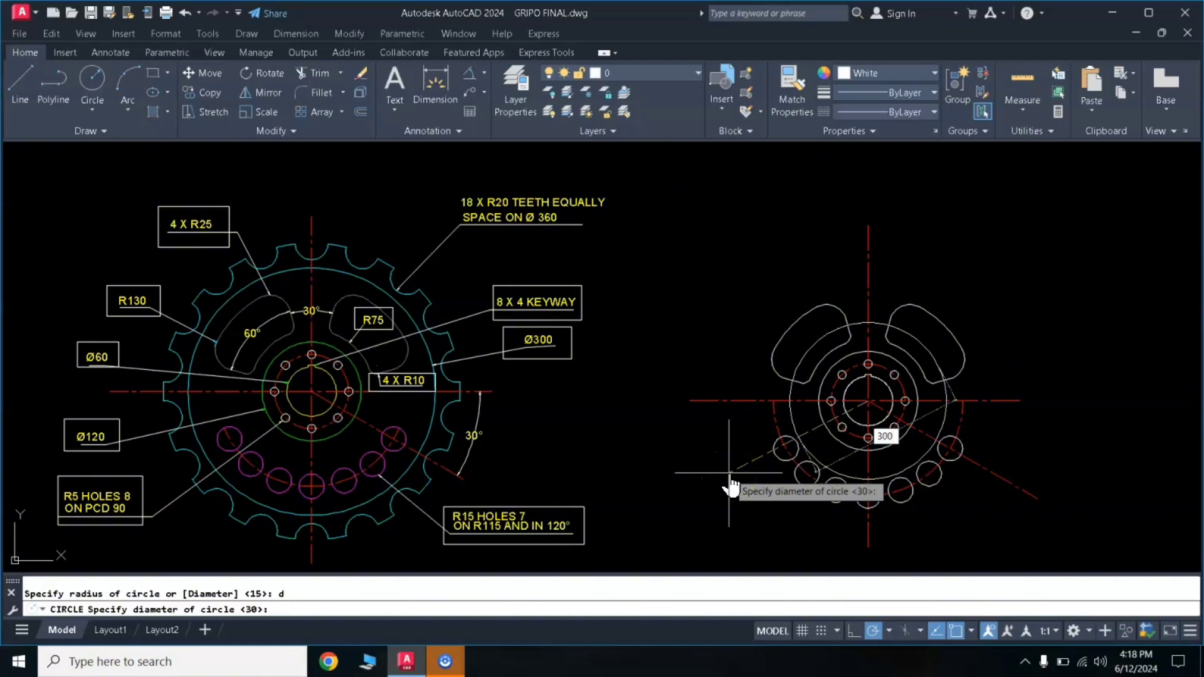
key("Return")
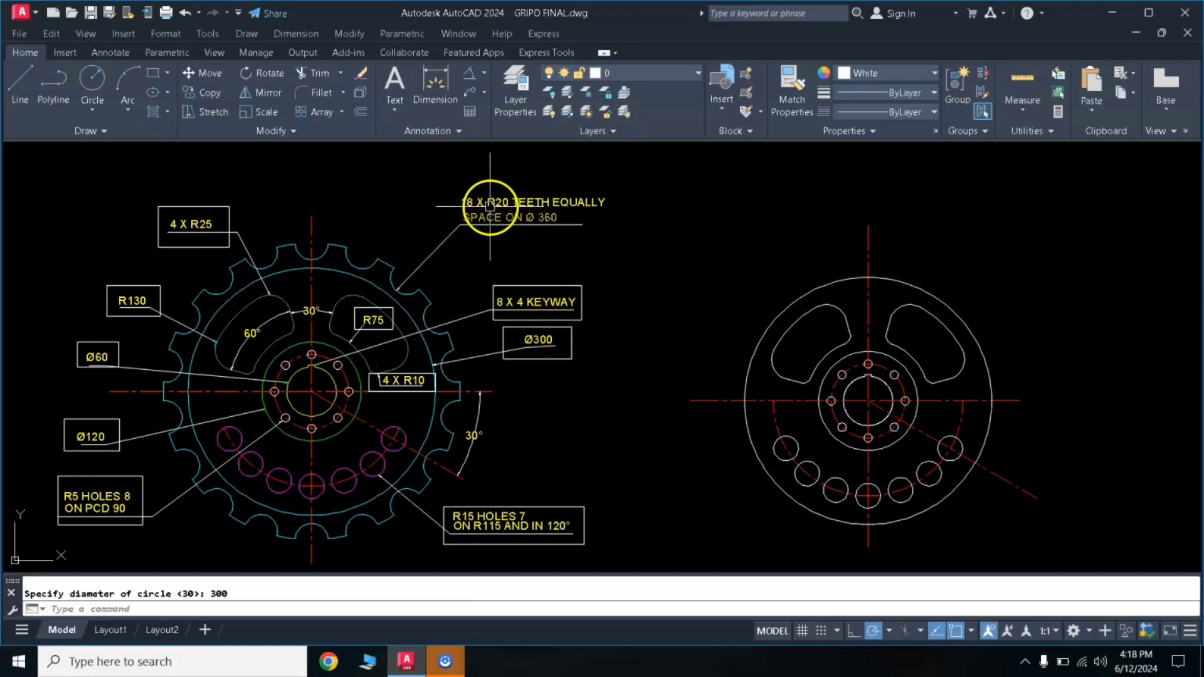
Draw a frame about 217 by 75 around the 18 X R20 teeth note on the reference drawing
left_click(154, 76)
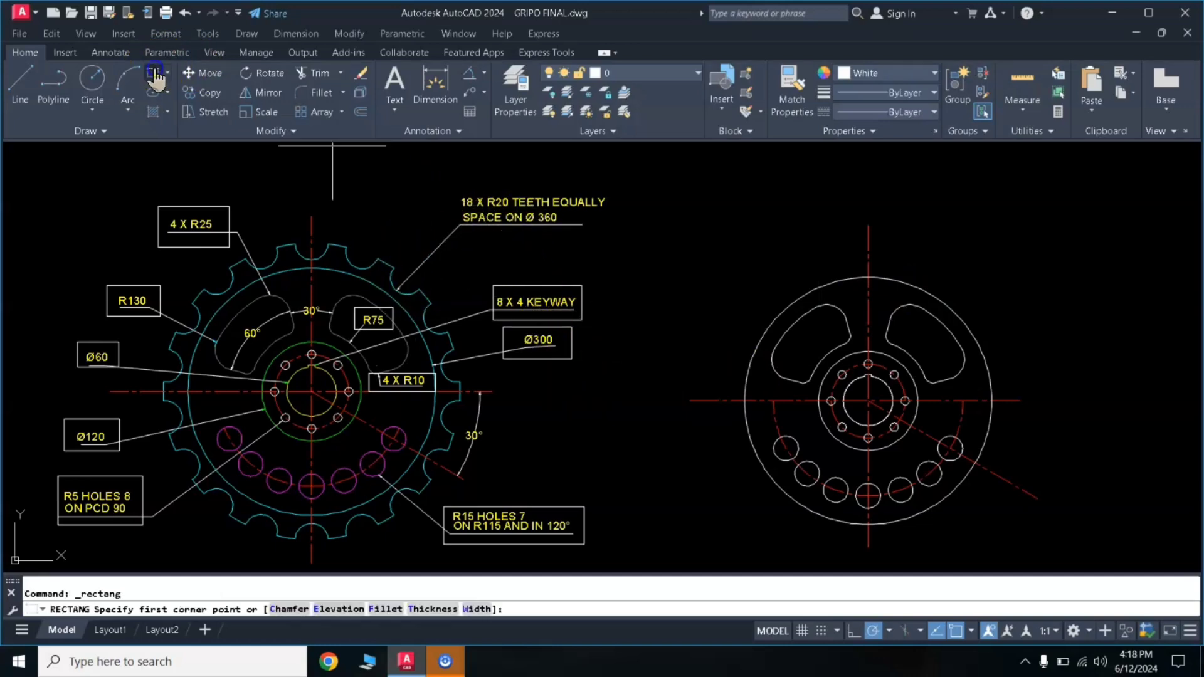
left_click(439, 178)
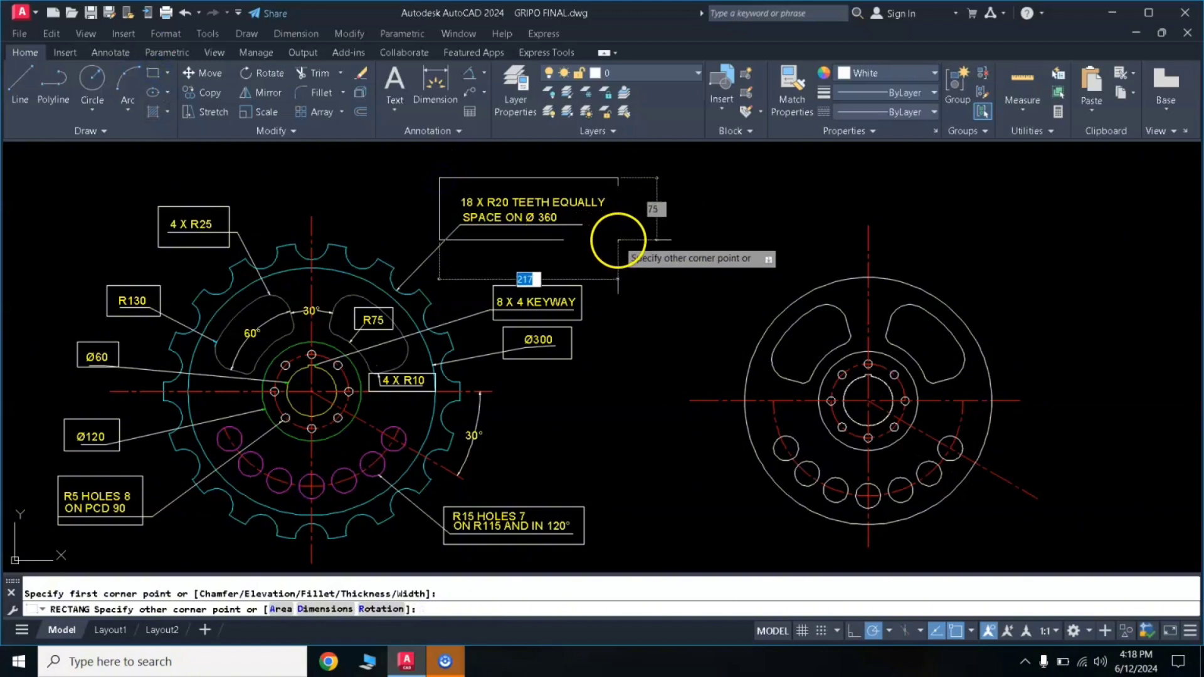
left_click(618, 239)
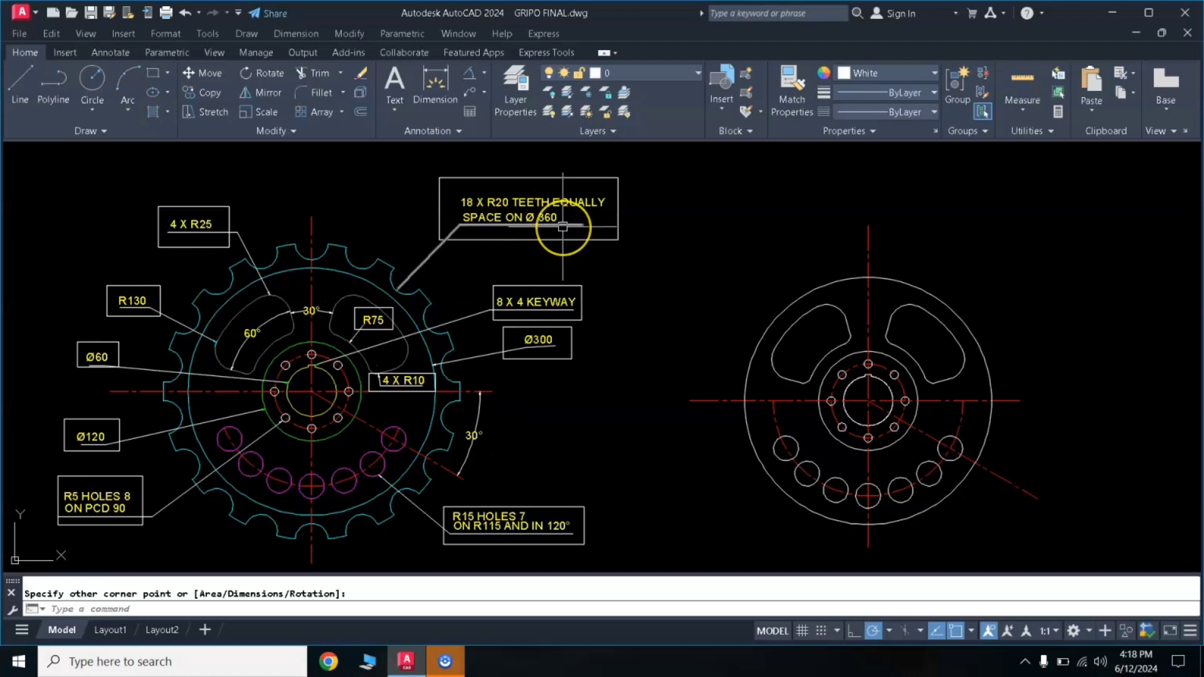
Draw a circle of diameter 360 centred on the hub of the new gear
left_click(98, 88)
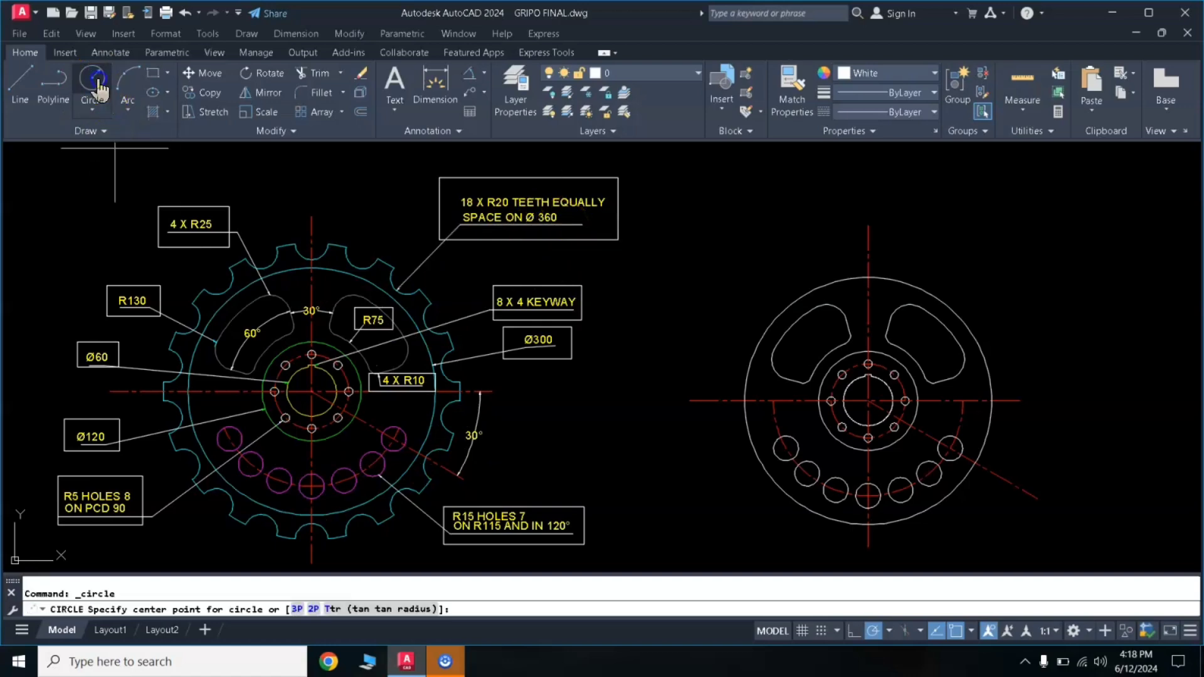
left_click(867, 400)
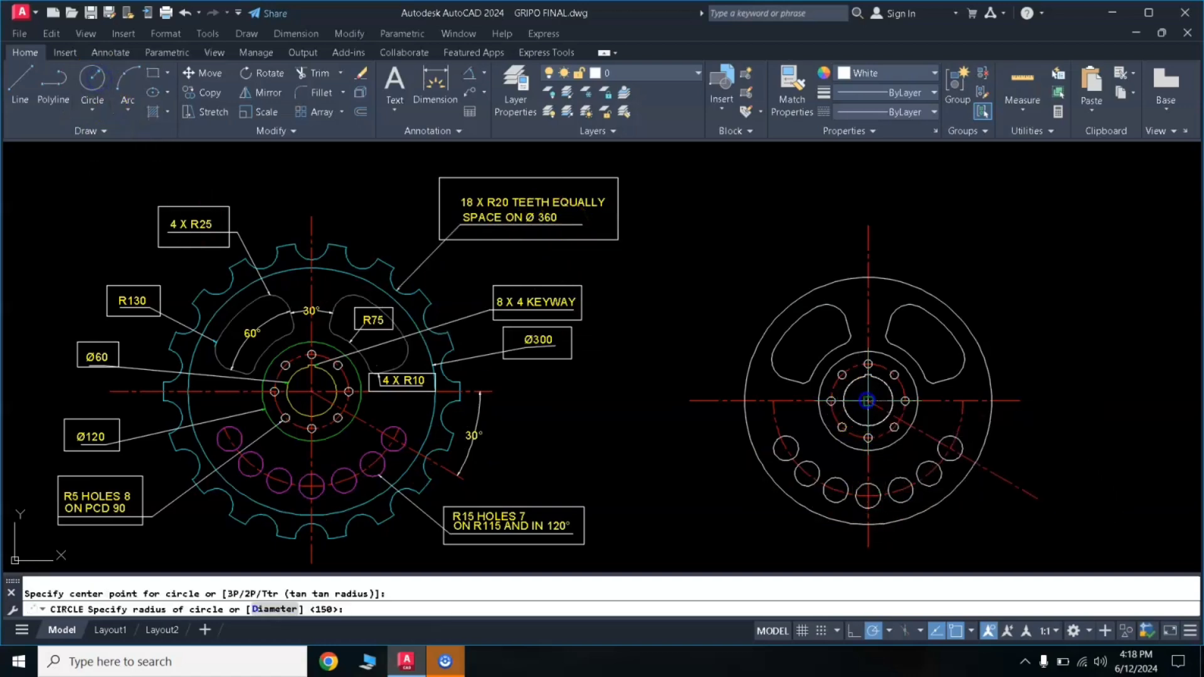
type("d")
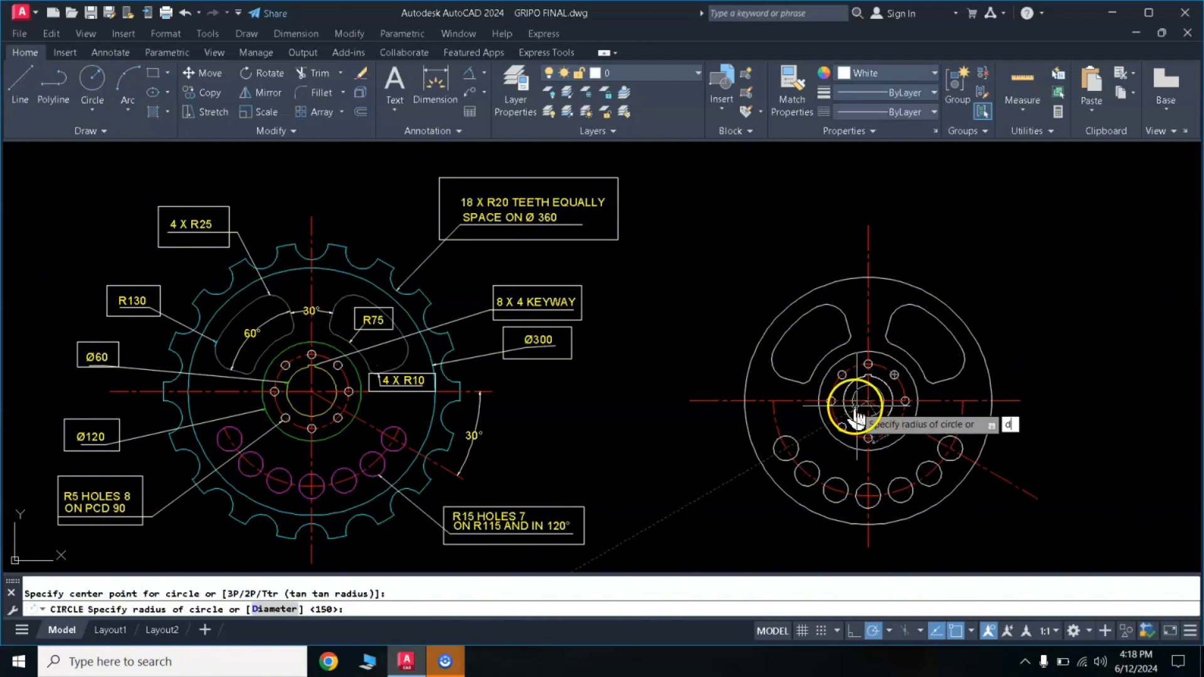
key("Return")
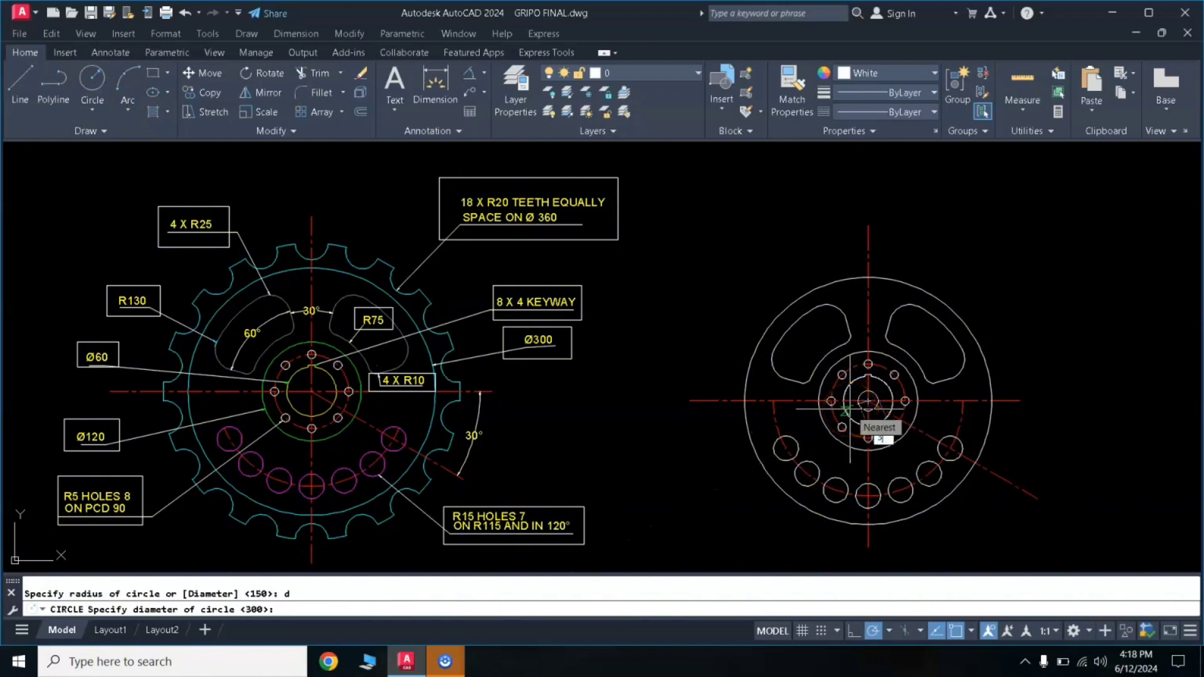
type("360")
key("Return")
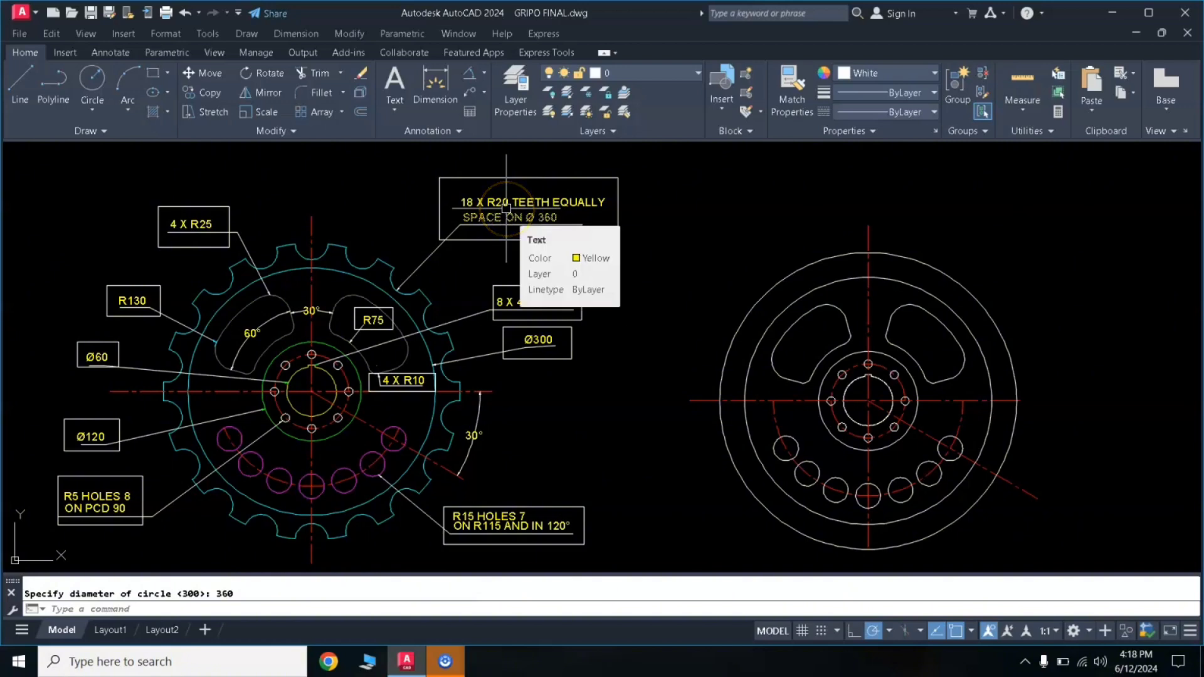
Draw a circle of radius 20 centred where the vertical centre line crosses the top of the Ø360 circle
left_click(92, 79)
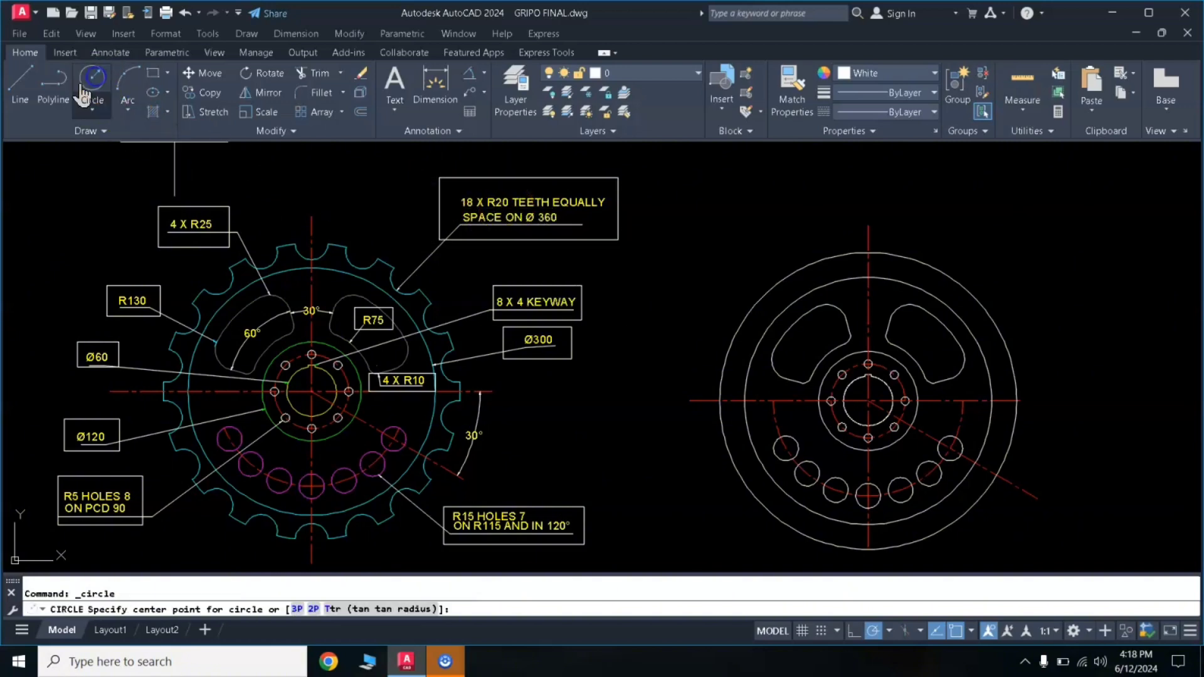
left_click(868, 252)
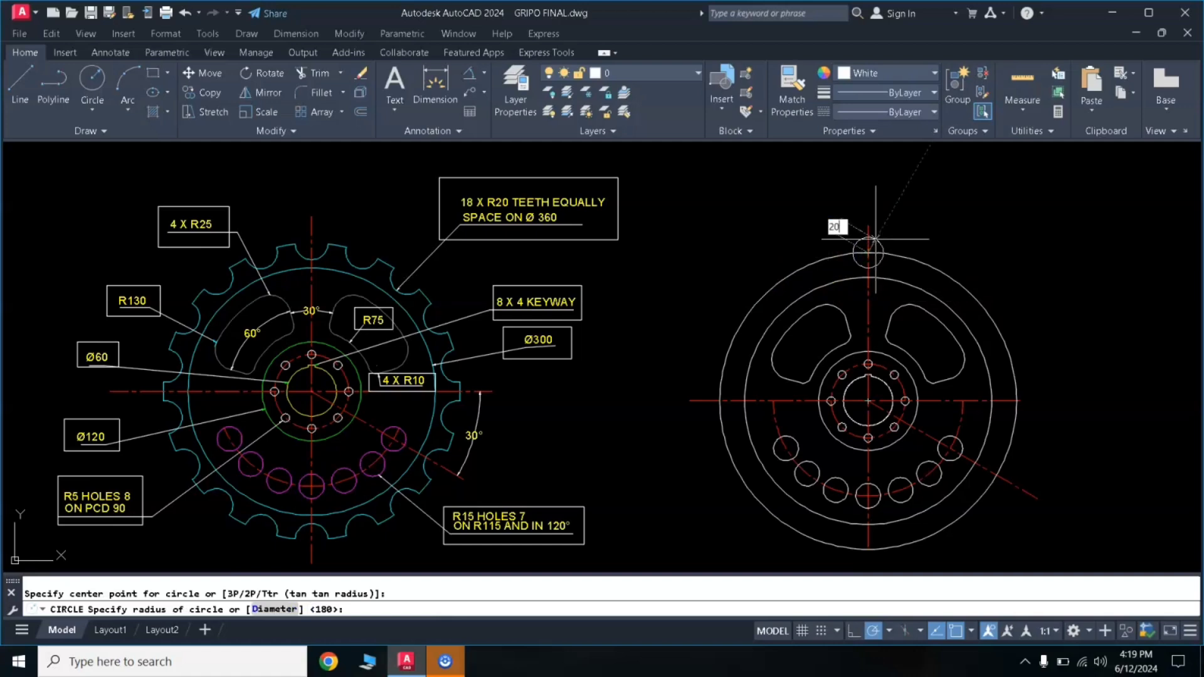
key("Return")
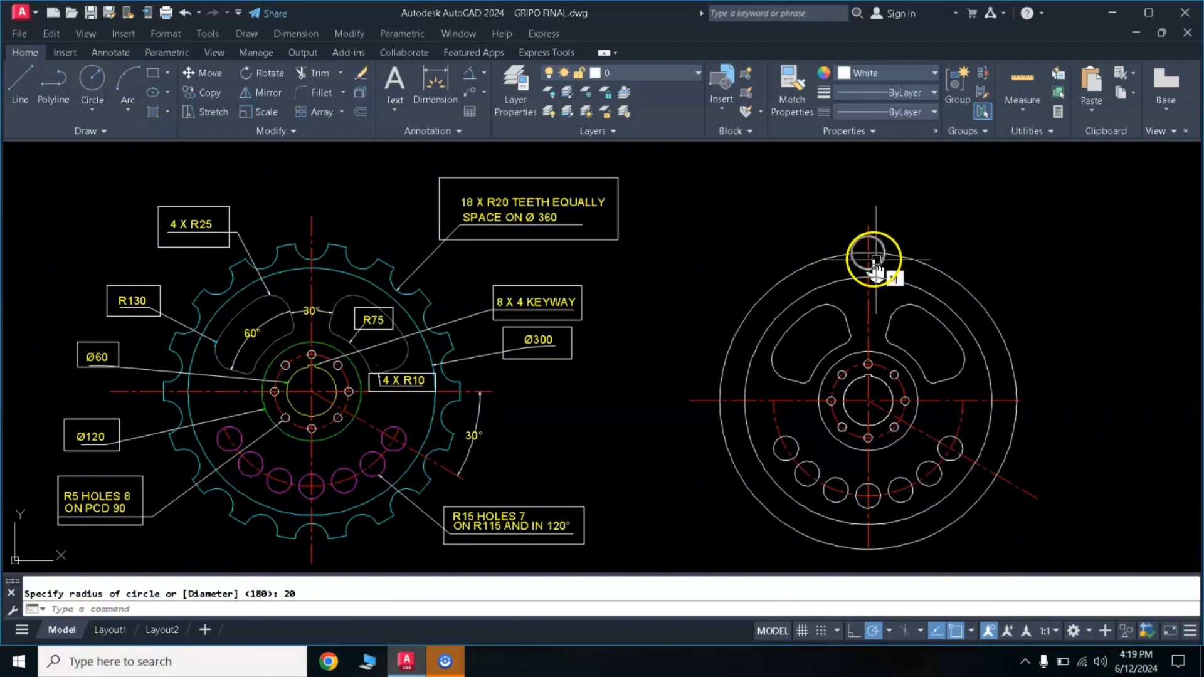
Trim away the part of the R20 circle that lies outside the Ø360 circle
type("tr")
key("Return")
left_click(859, 242)
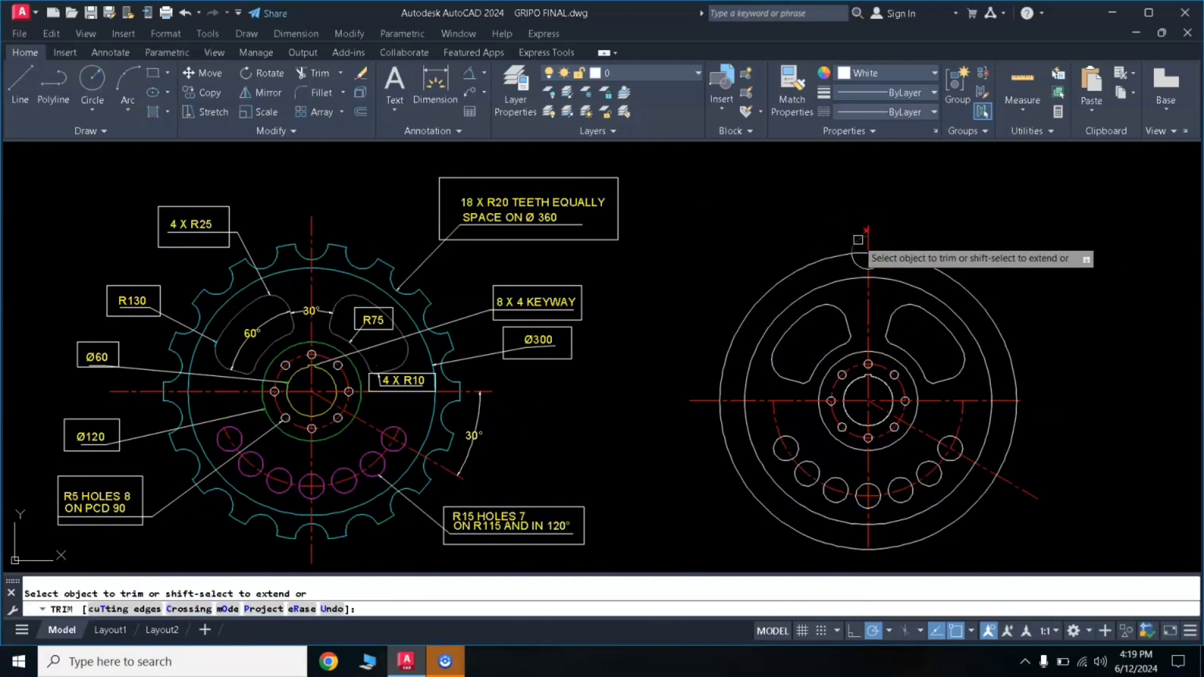
key("Return")
Create a polar array of the R20 arc around the new gear's hub centre with 18 items filling 360°
left_click(881, 263)
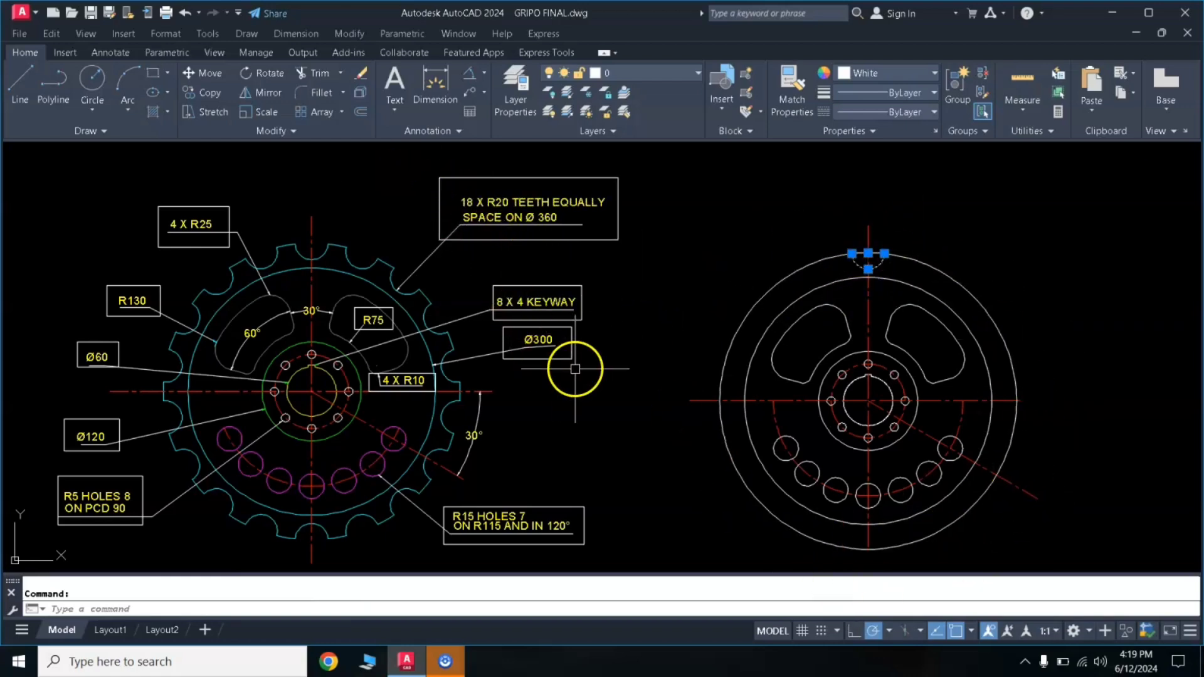
type("r")
key("Return")
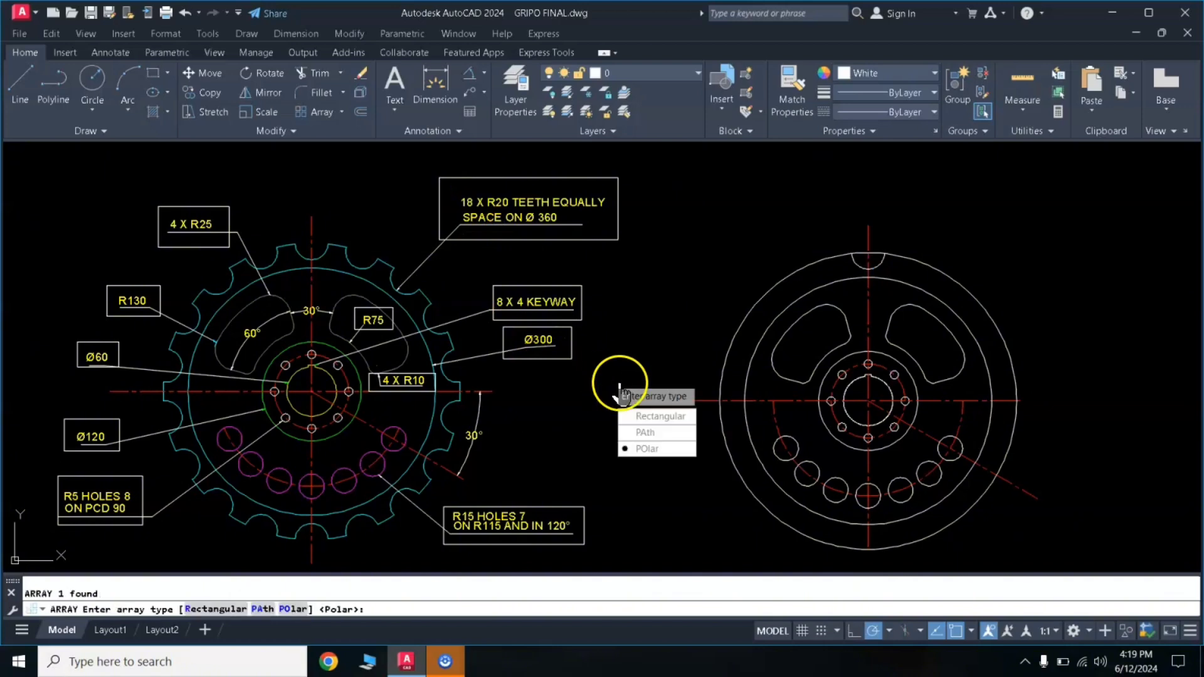
left_click(653, 449)
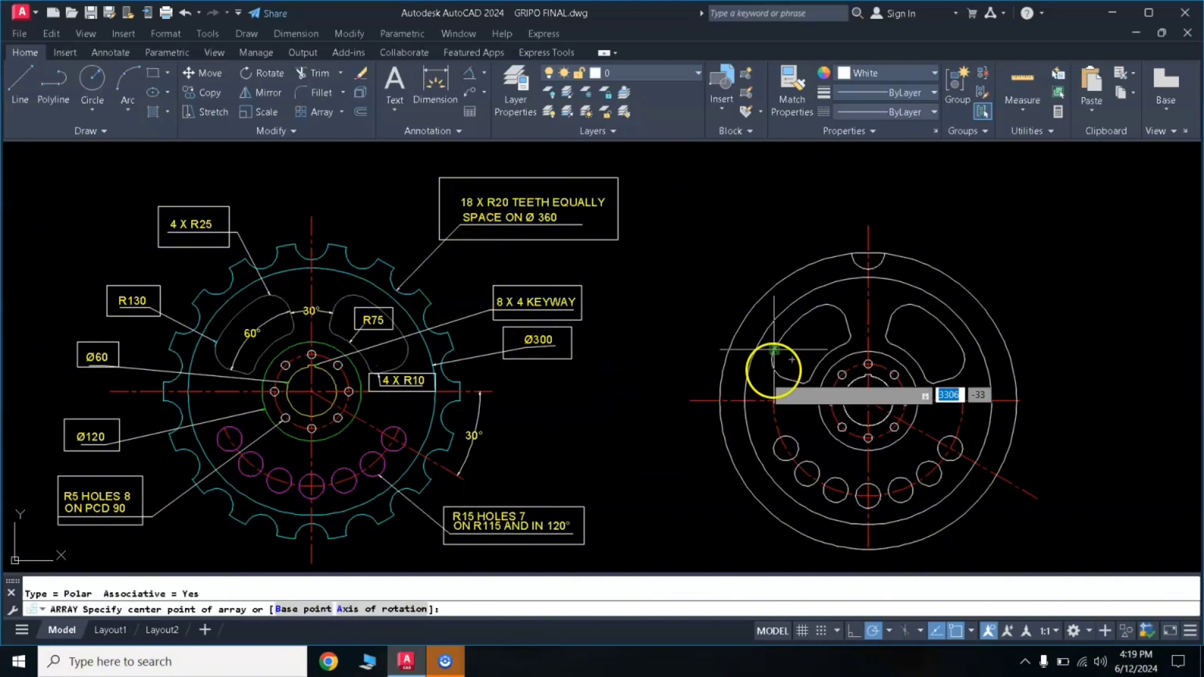
left_click(868, 401)
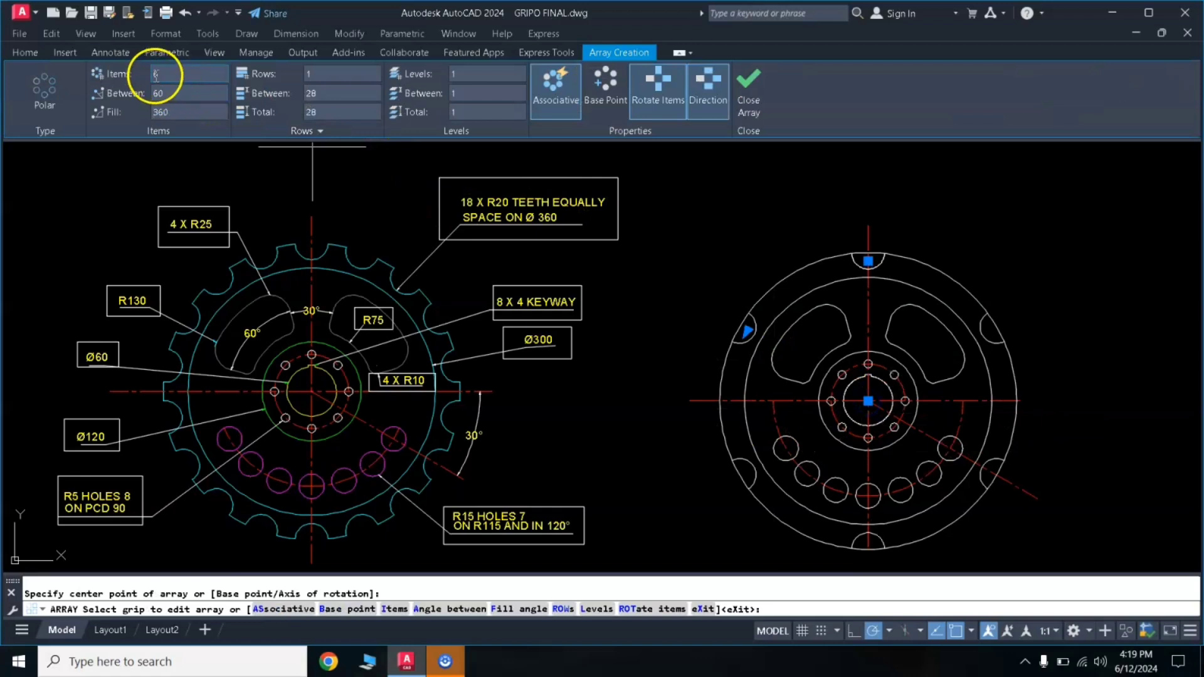
left_click_drag(165, 77, 127, 75)
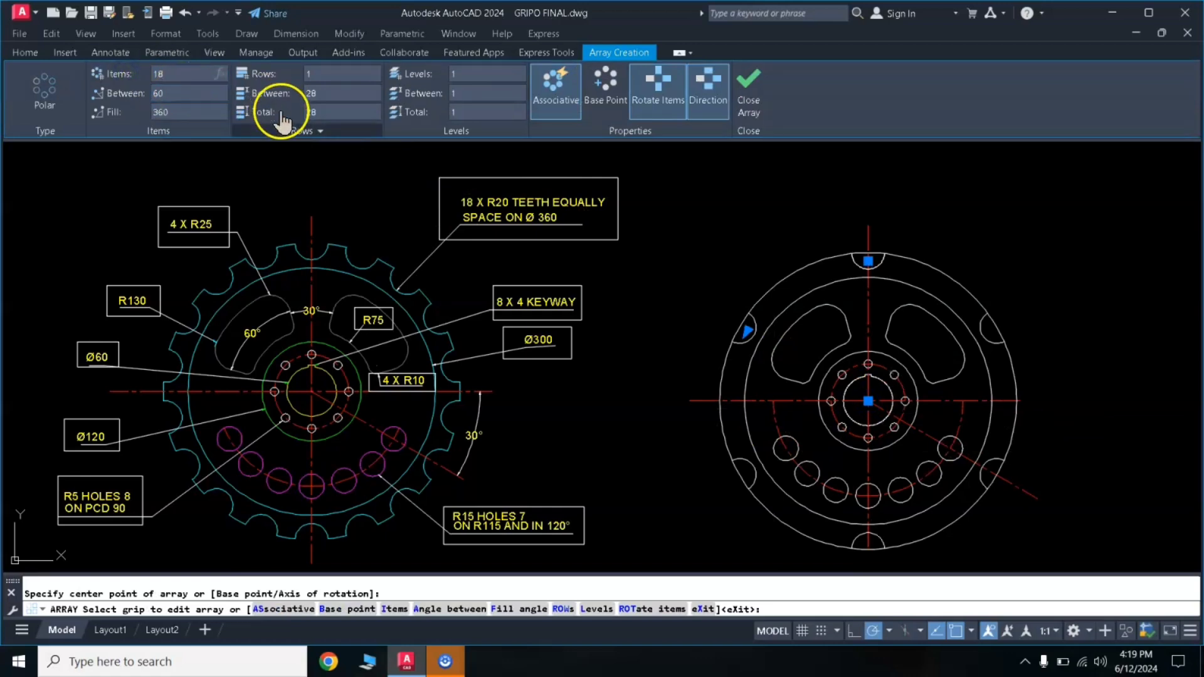
left_click(178, 113)
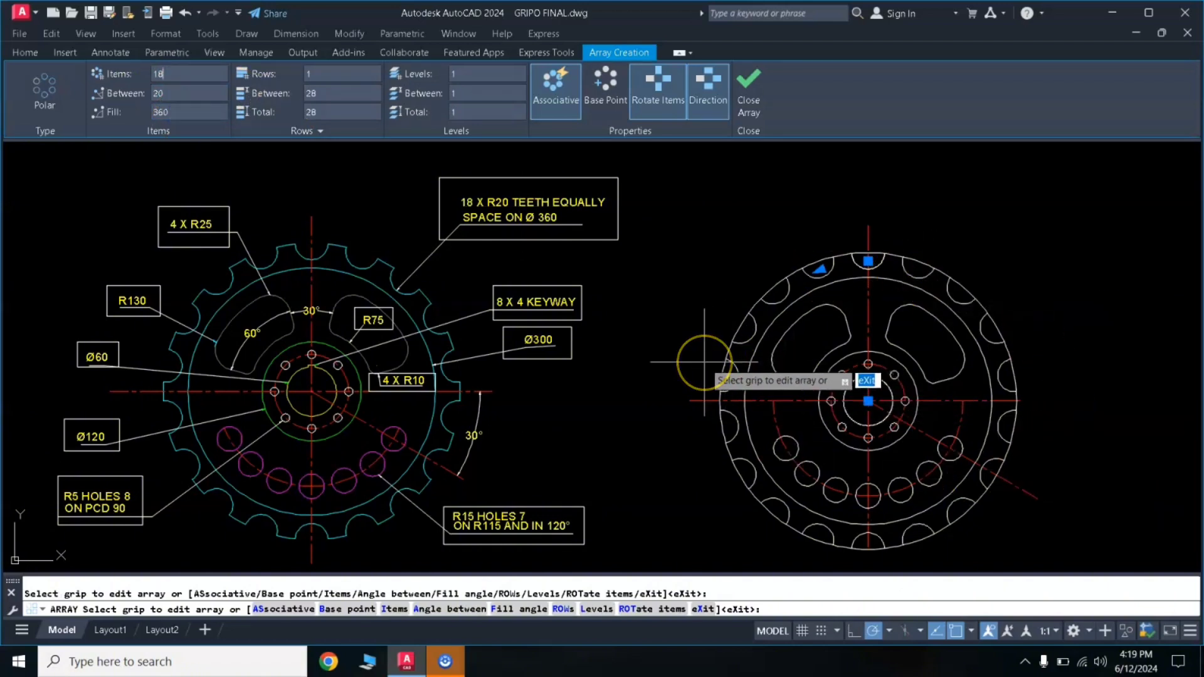
key("Return")
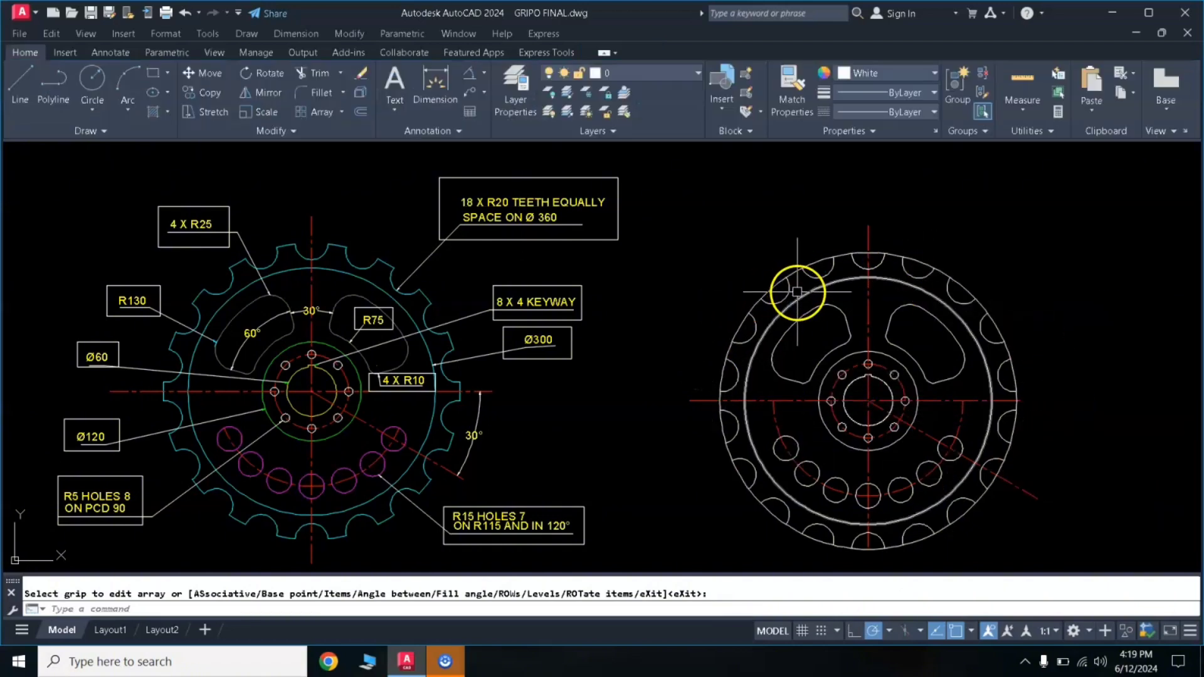
Trim the Ø360 circle segments spanning the openings of the 18 R20 arcs to form the toothed outline
key("Return")
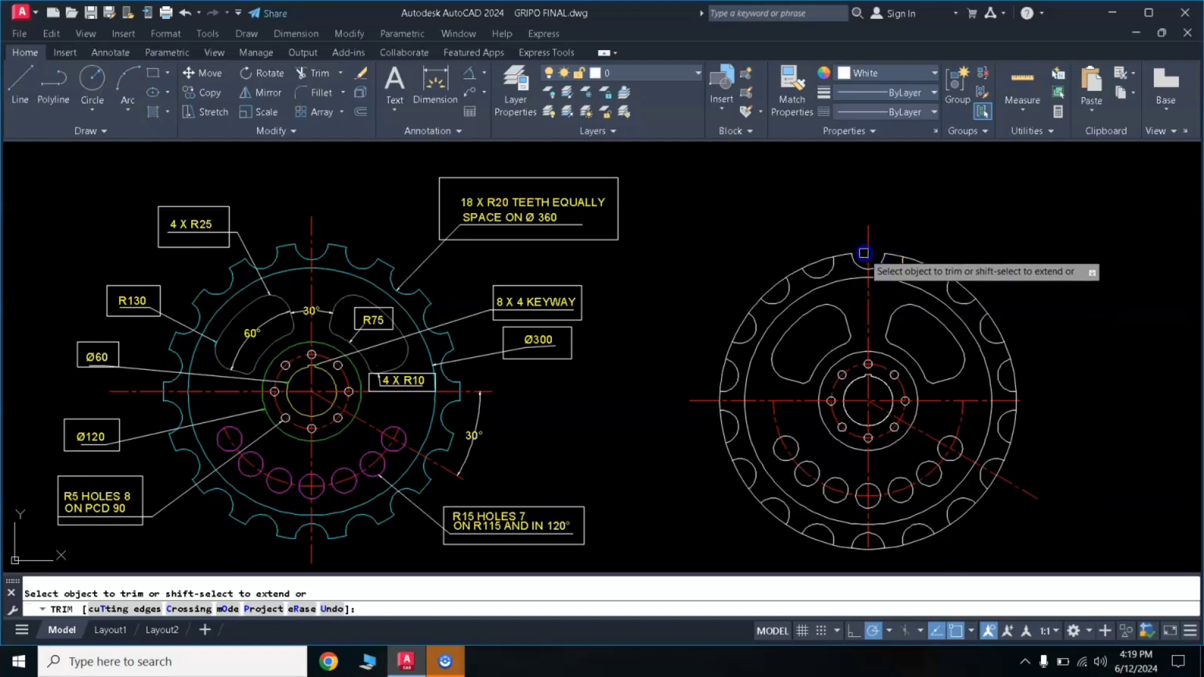
left_click(921, 264)
left_click(964, 287)
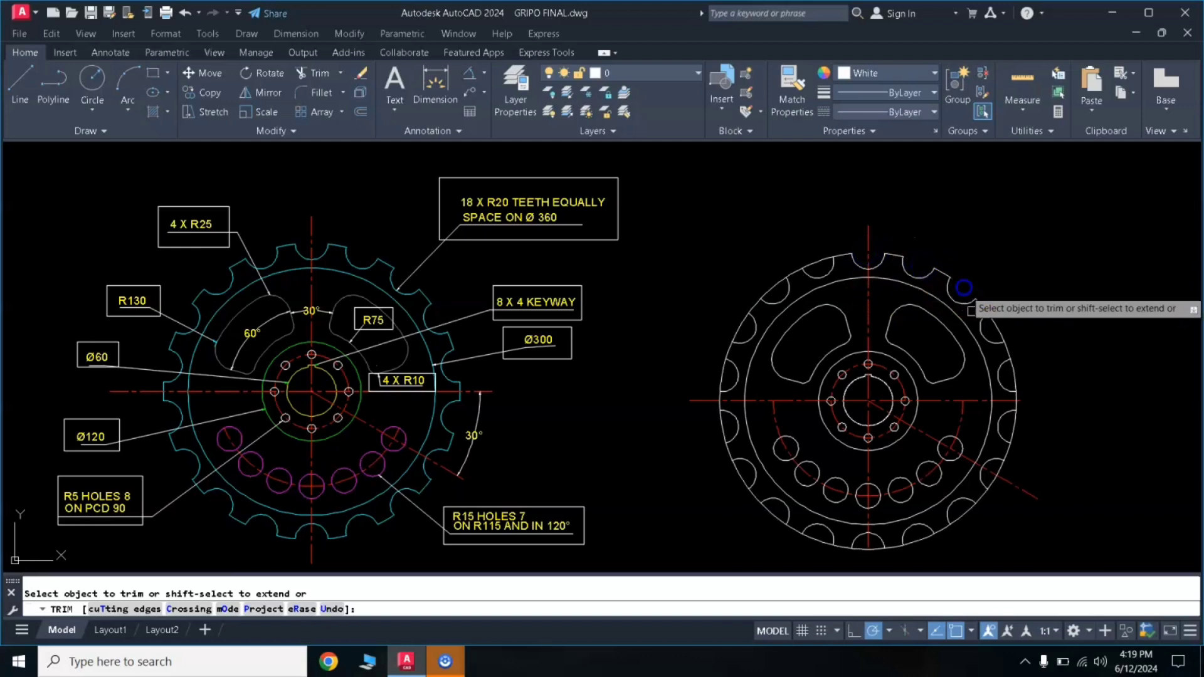
left_click(999, 325)
left_click(1013, 369)
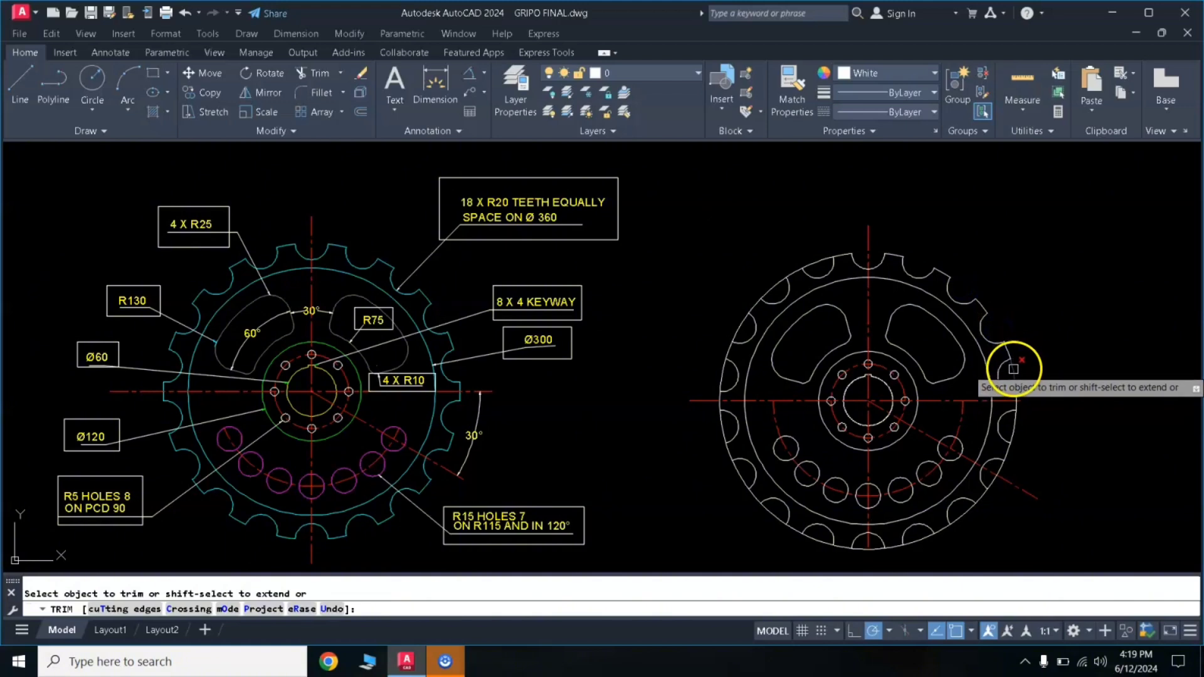
left_click(1016, 405)
left_click(1023, 425)
left_click(1004, 472)
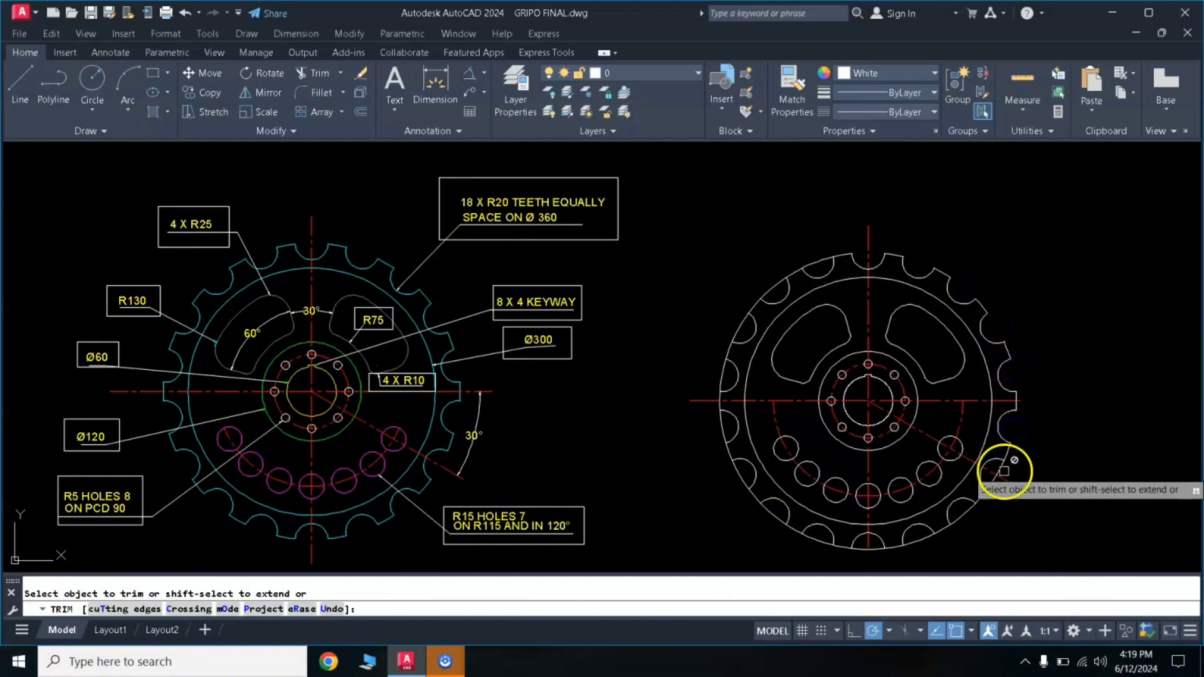
left_click(966, 512)
left_click(921, 540)
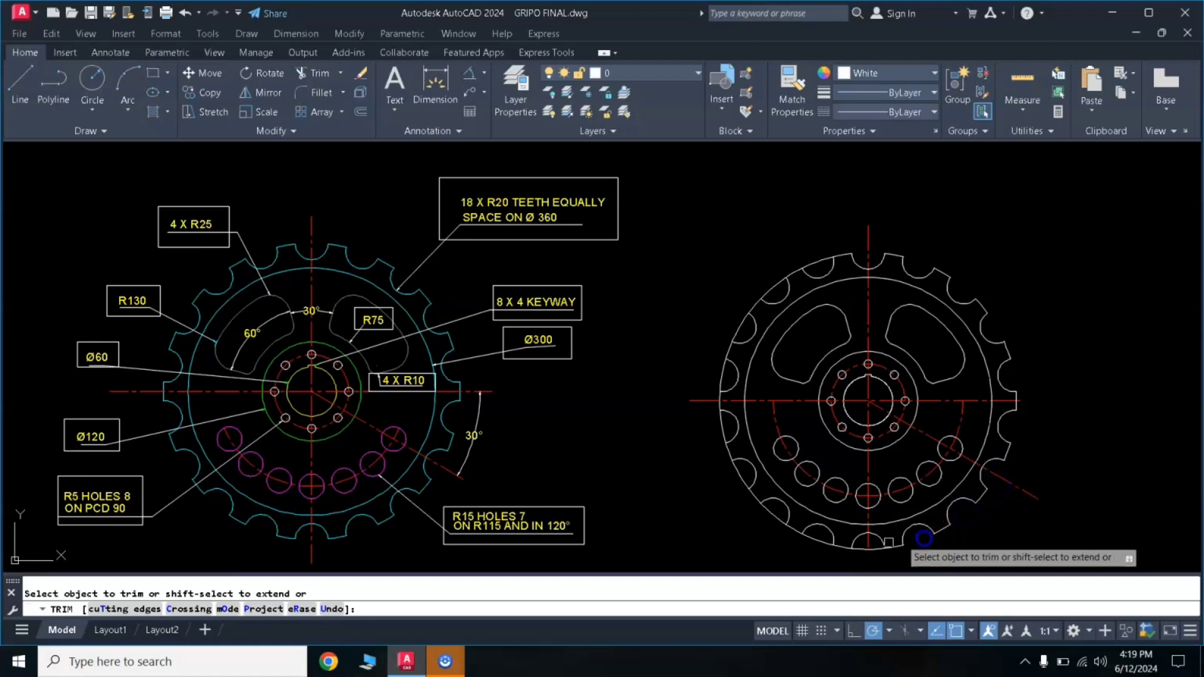
left_click(875, 550)
left_click(819, 542)
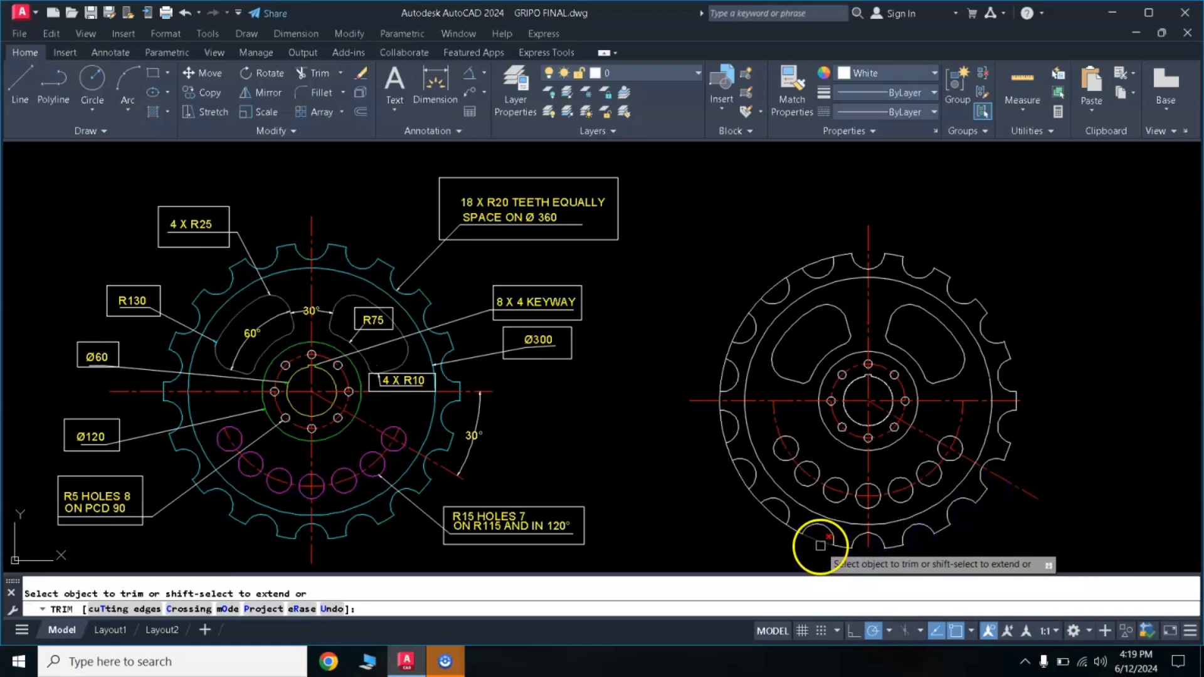
left_click(776, 516)
left_click(742, 479)
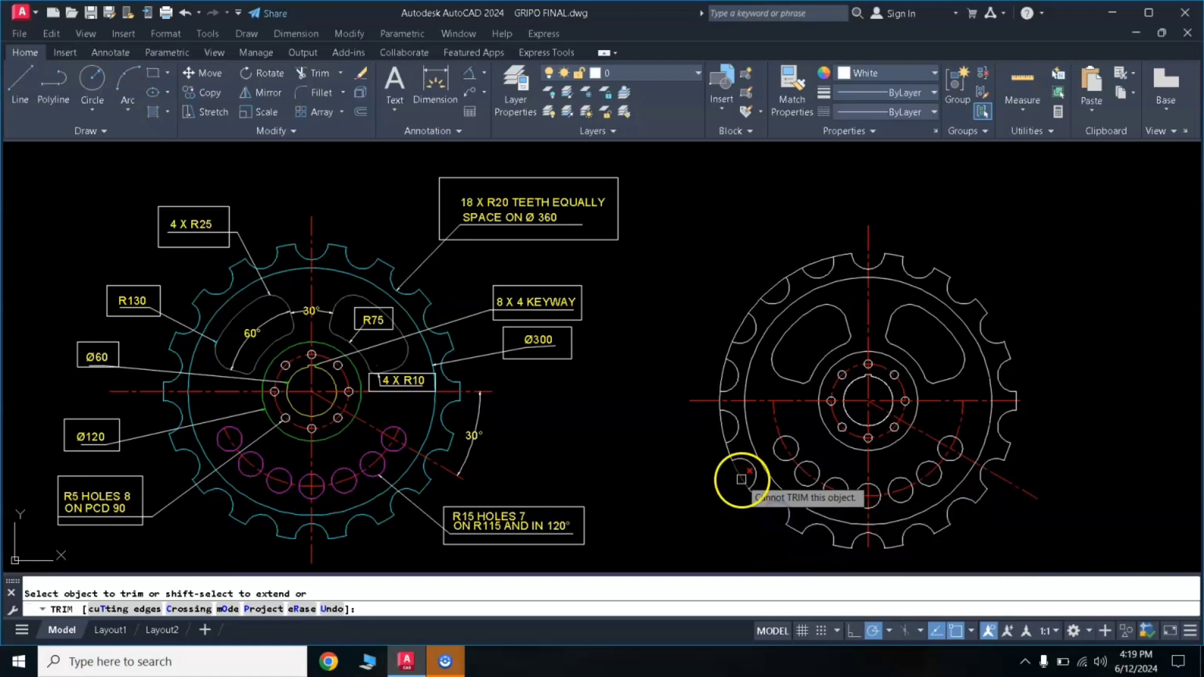
left_click(717, 425)
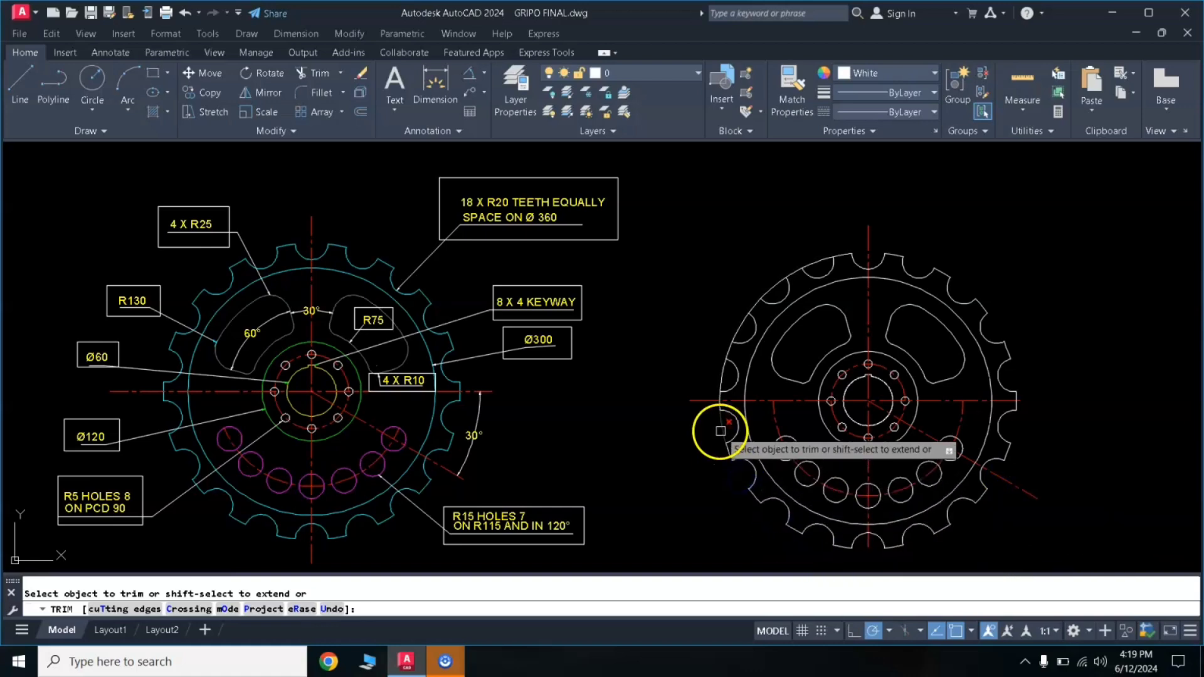
left_click(721, 372)
left_click(733, 326)
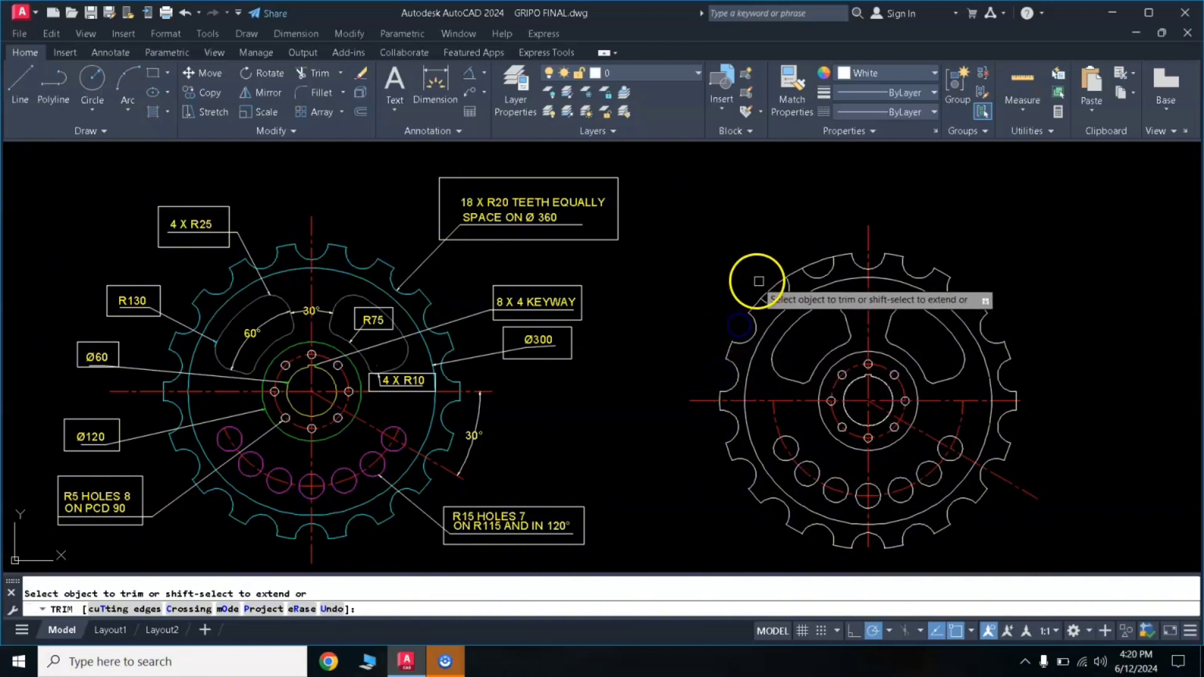
left_click(773, 289)
left_click(812, 265)
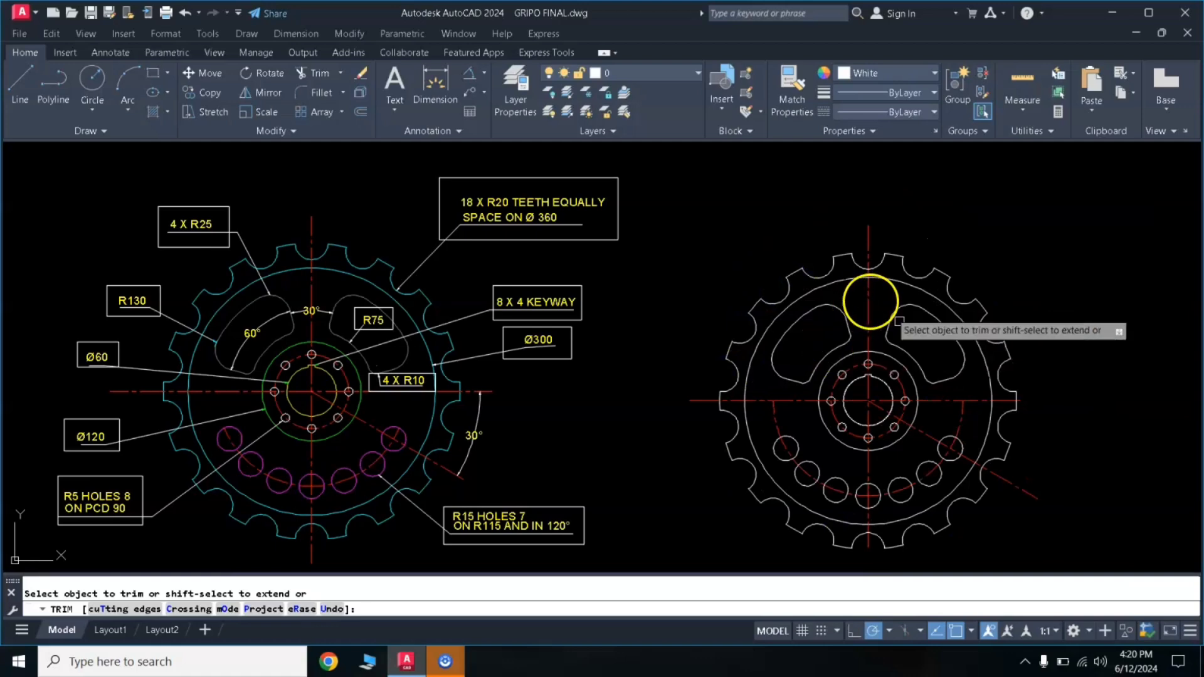
key("Return")
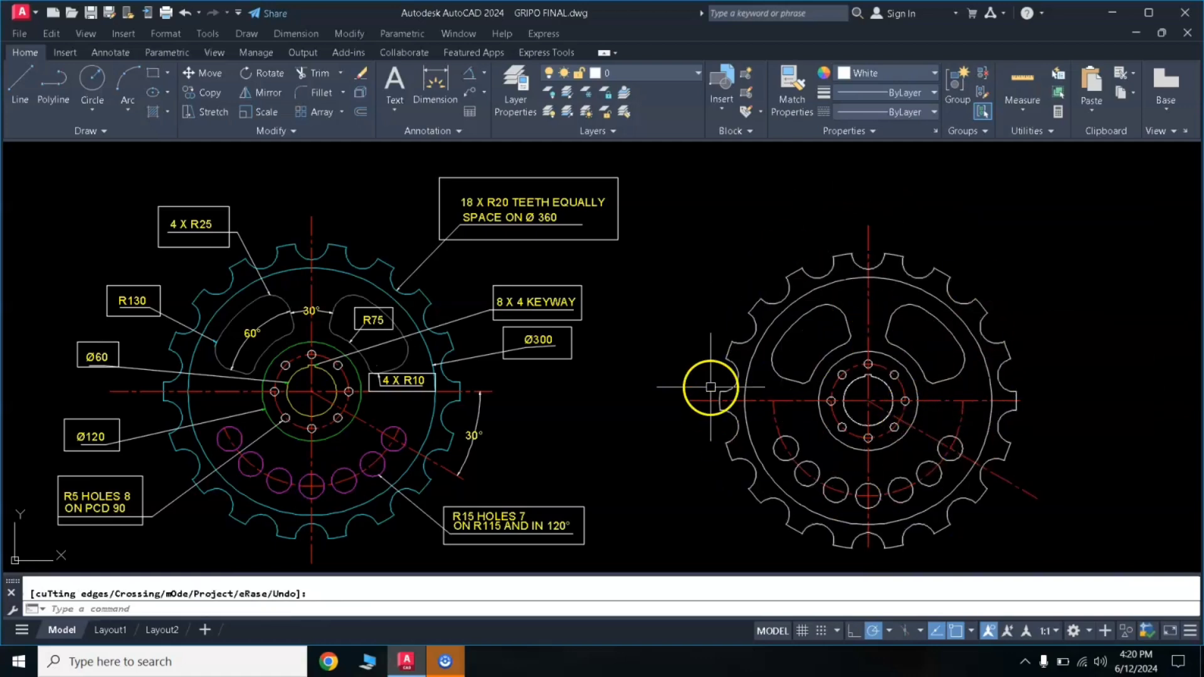